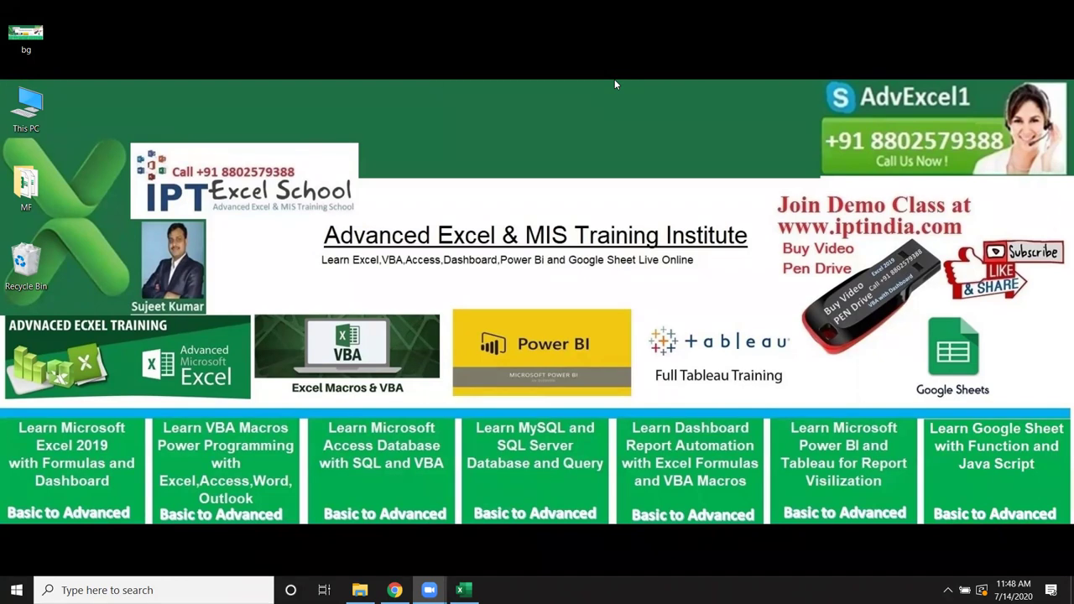
- Bring the Book1 Excel window to the front from the taskbar
left_click(47, 539)
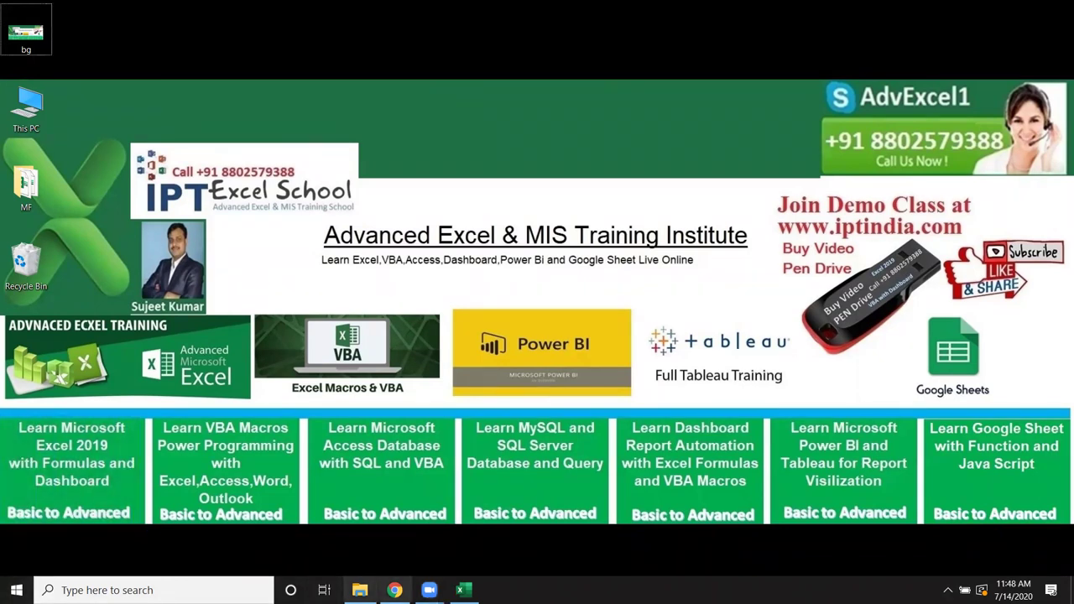
left_click(460, 590)
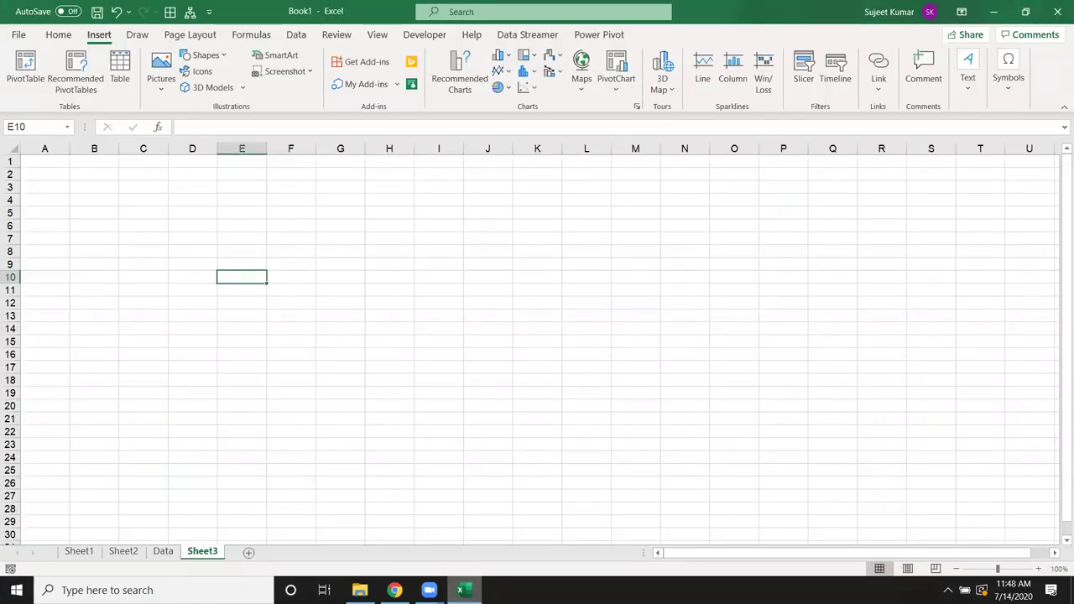
- Type the heading 'Data Storage' into cell B3 and commit it
left_click(87, 194)
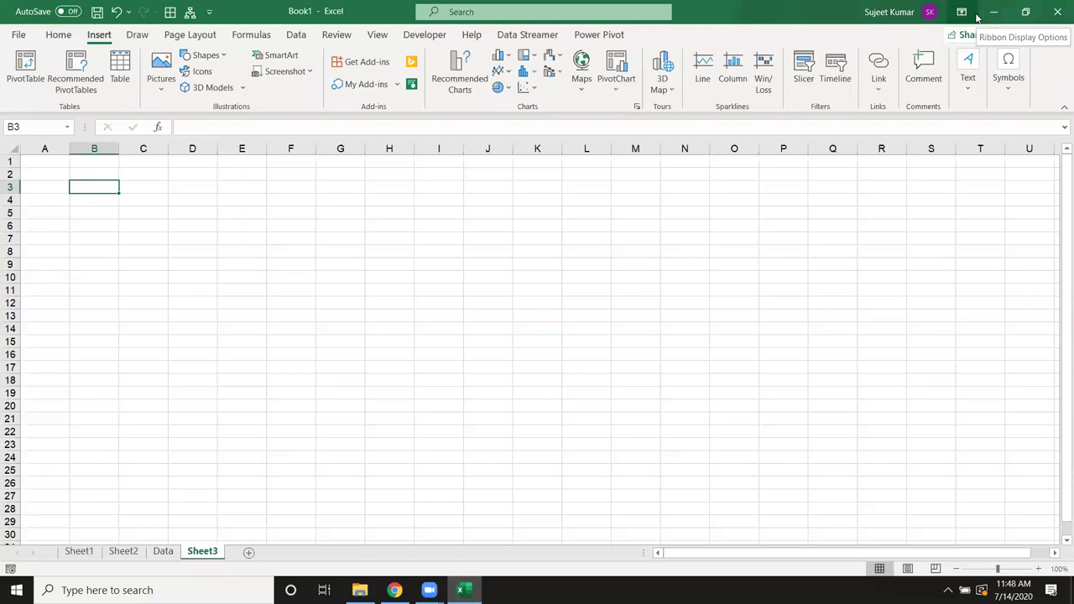
type("Data Sto")
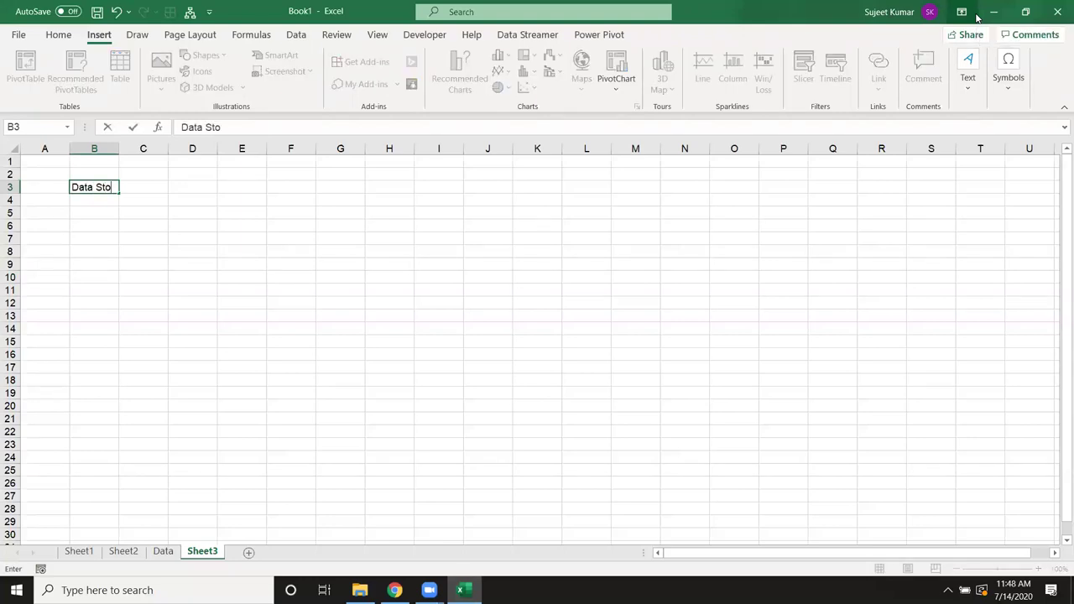
type("rage")
key("Return")
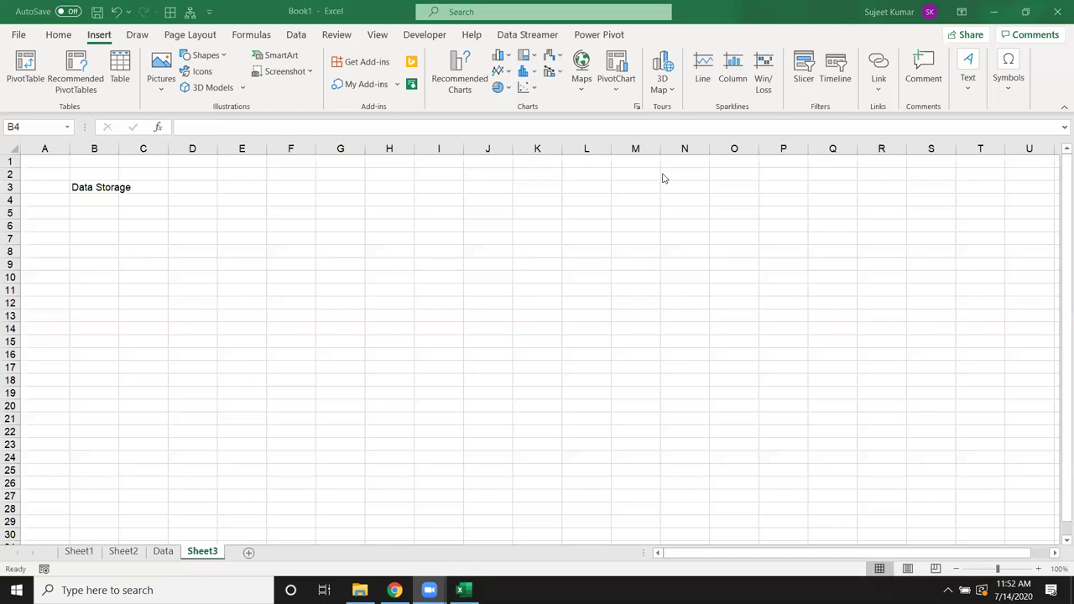
left_click(104, 209)
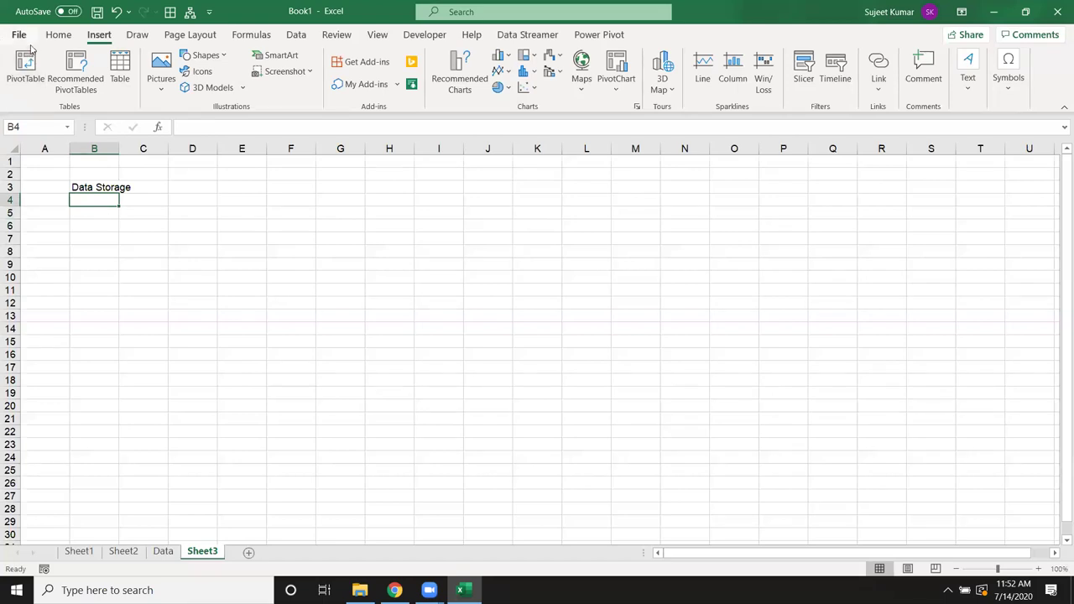
left_click(29, 151)
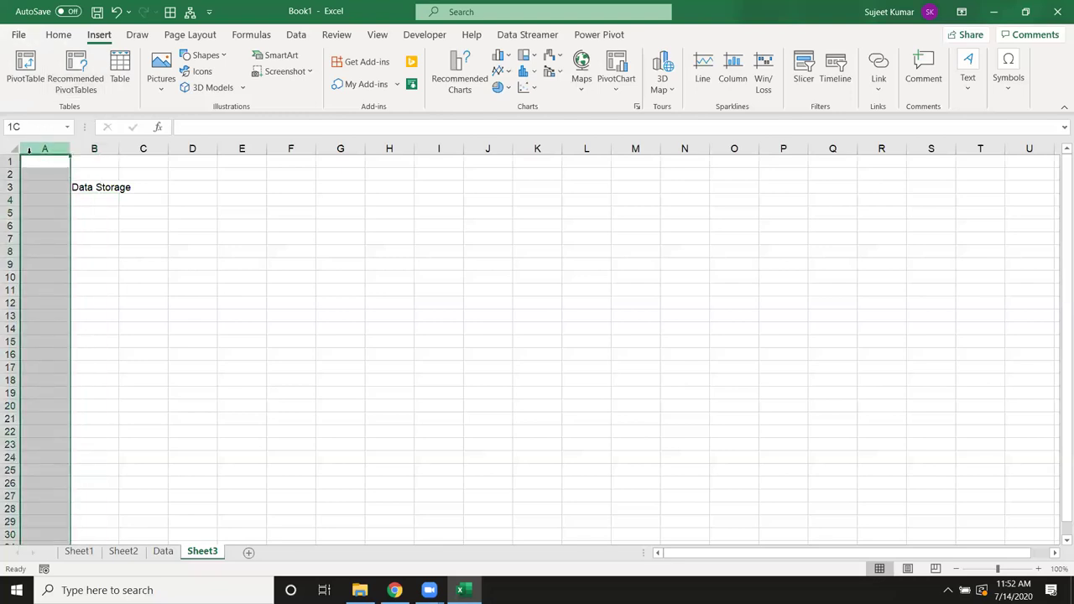
left_click_drag(43, 161, 256, 239)
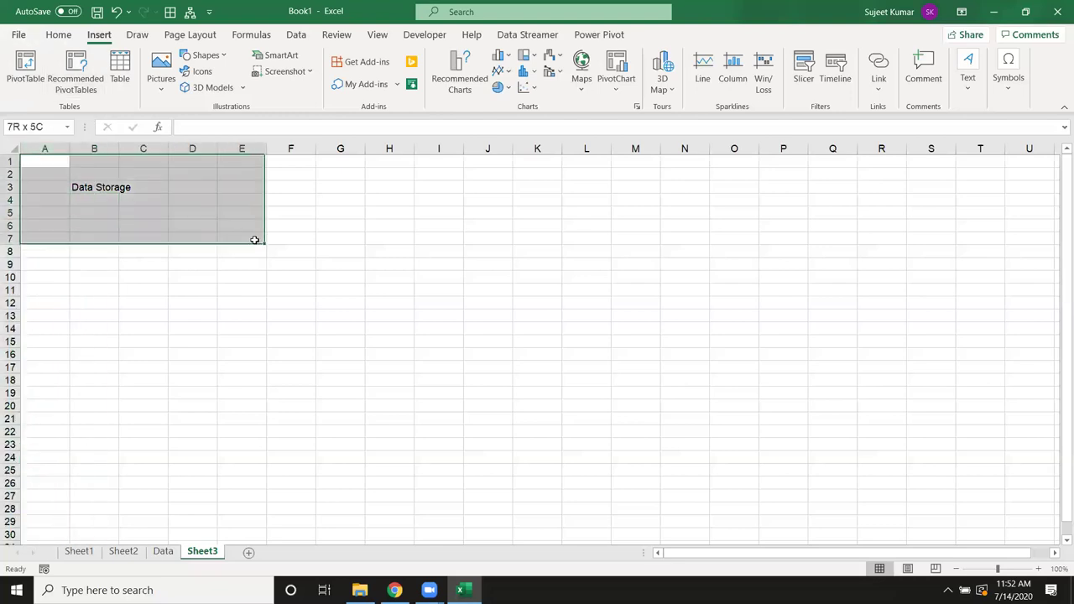
left_click(98, 193)
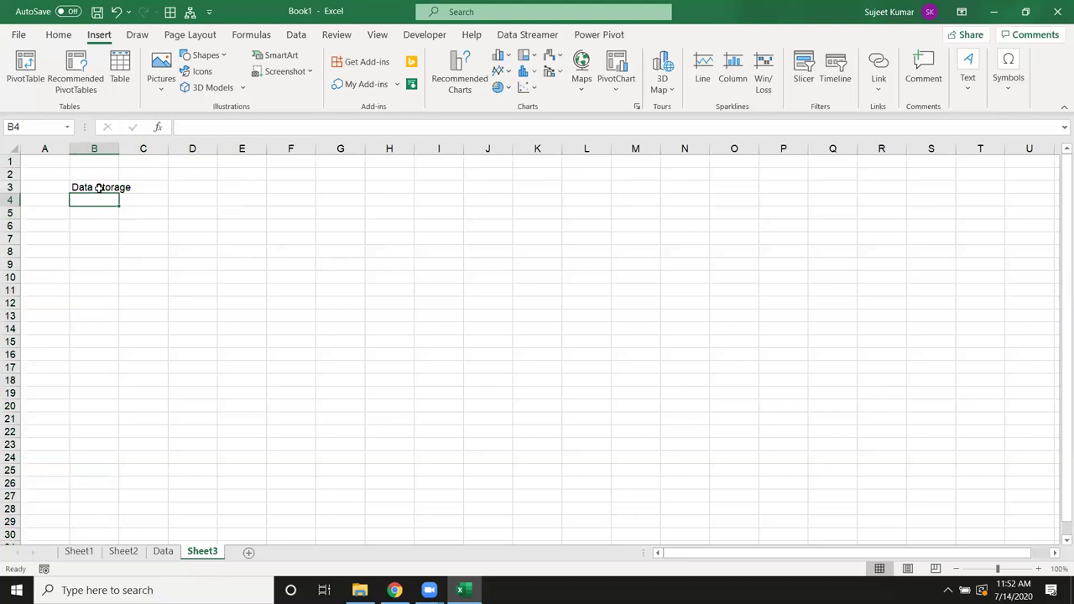
- Open 6.HUMAN RESOURCES DASHBOARD from the File menu's Pinned workbooks list
left_click(18, 42)
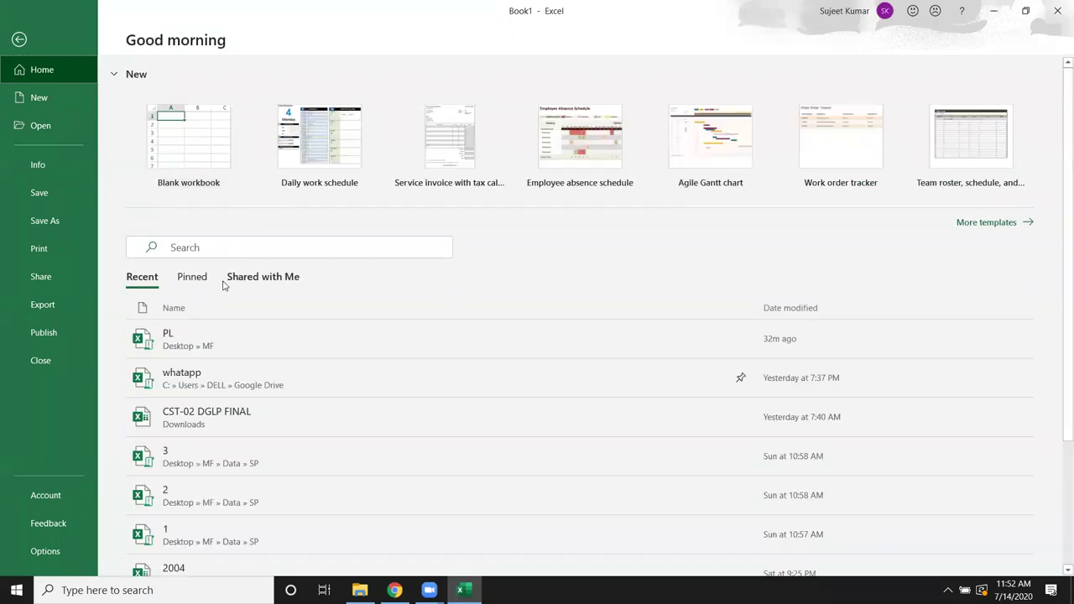
scroll(309, 436, "down", 3)
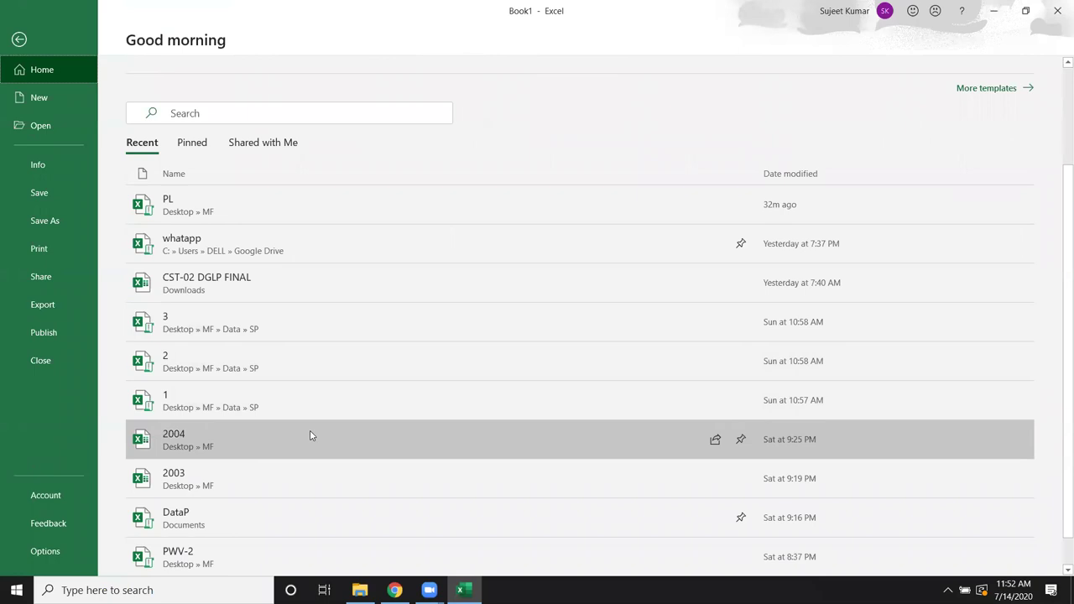
left_click(194, 108)
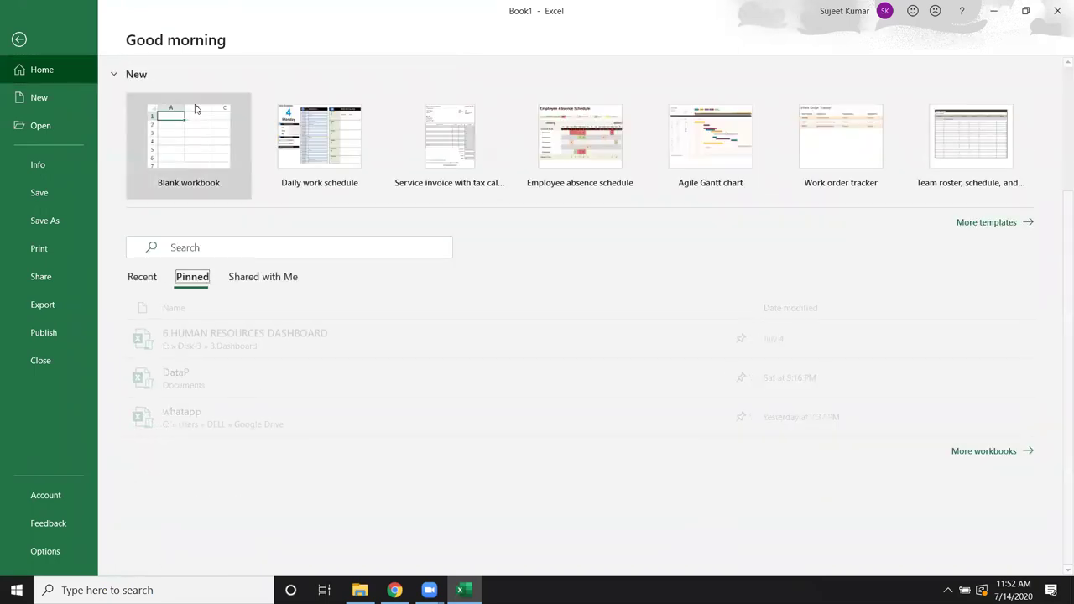
left_click(239, 334)
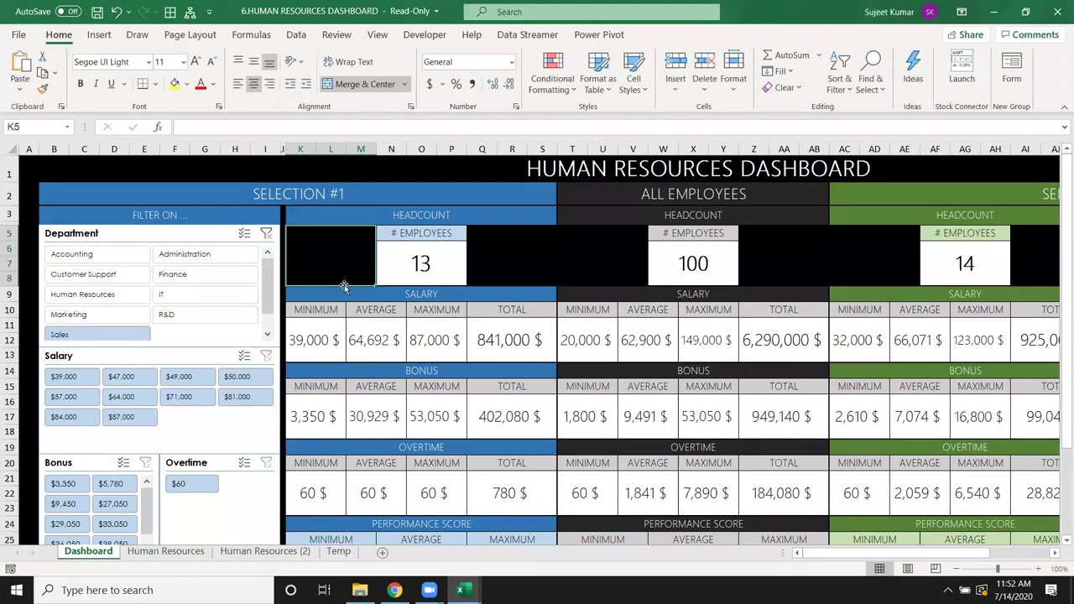
- Inspect the Dashboard's salary figures, then switch to the Human Resources sheet
scroll(503, 310, "down", 4)
scroll(669, 328, "down", 2)
scroll(669, 327, "up", 3)
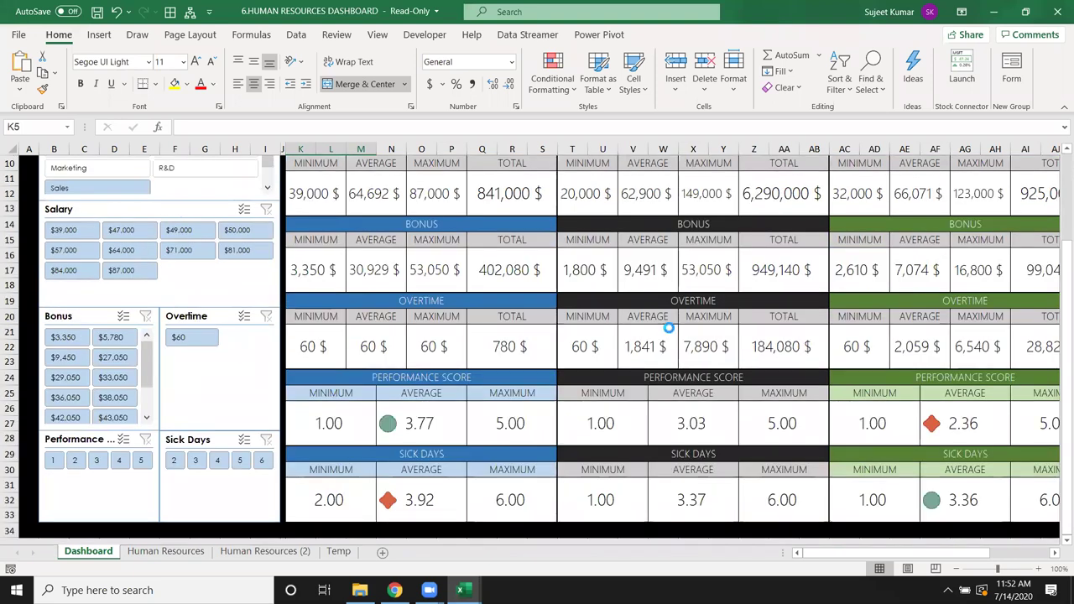
scroll(669, 327, "down", 2)
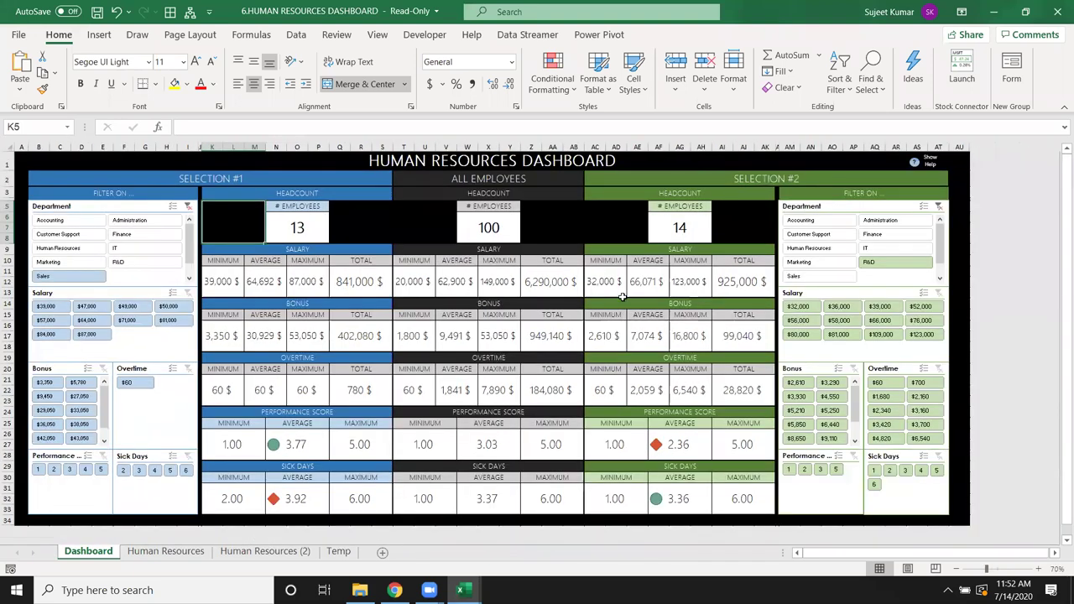
left_click(605, 282)
left_click(646, 283)
left_click(689, 335)
left_click(166, 552)
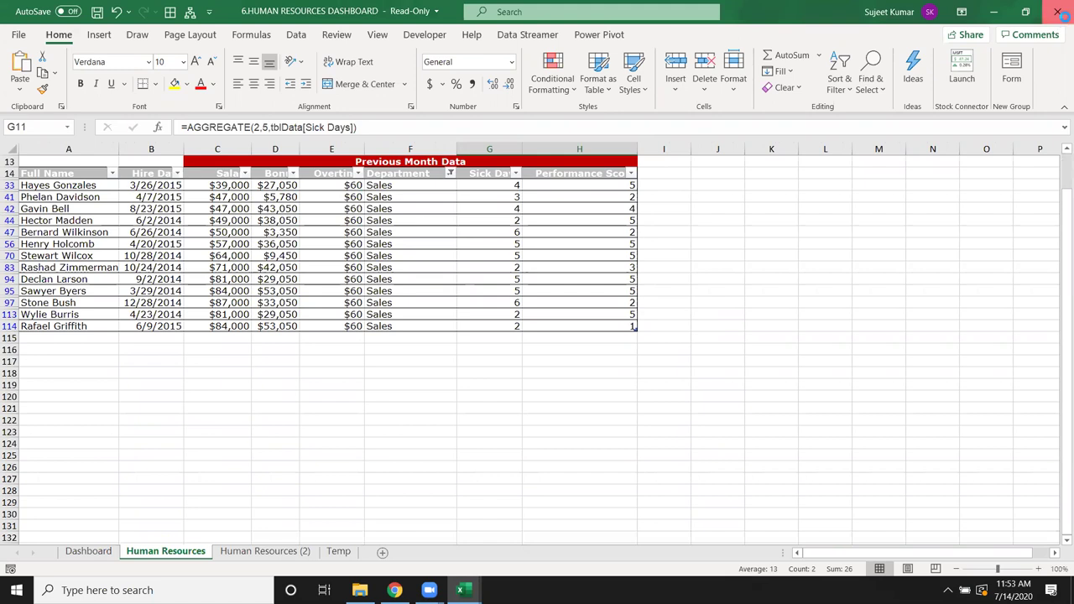
- Close the read-only HR dashboard workbook
left_click(1058, 11)
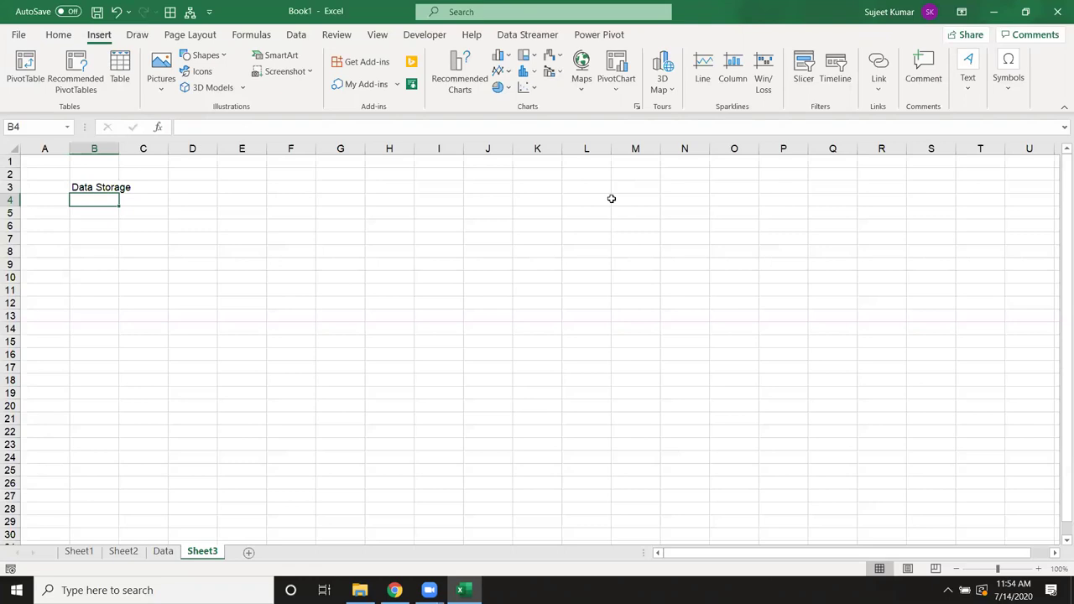
- Move the selection down to cell B5 for the next entry
key("Down")
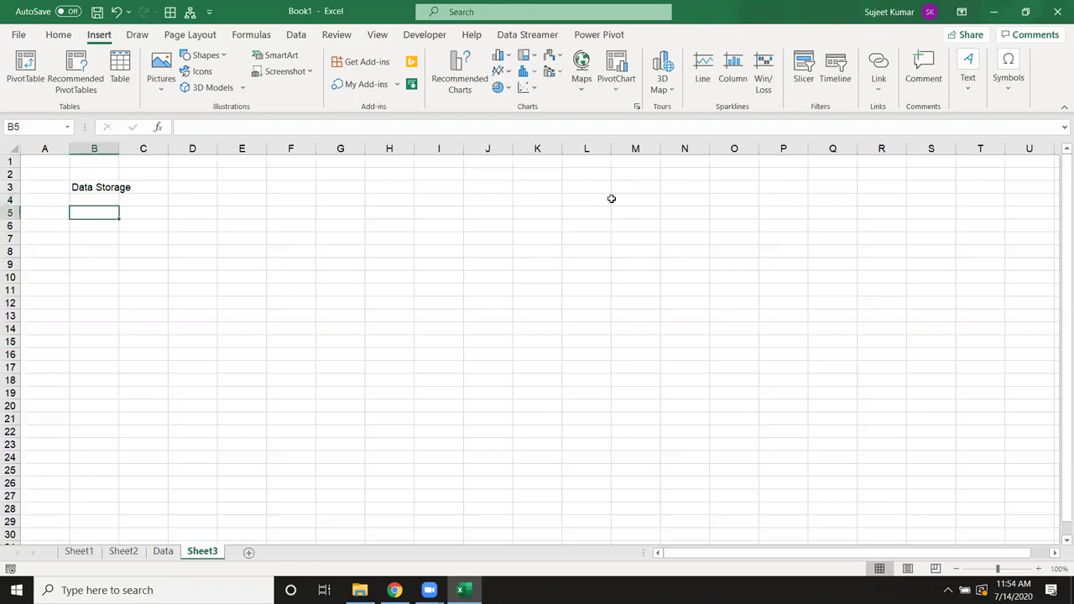
- Enter 'Calculation' in B5, then move down to cell B9
type("Calculation")
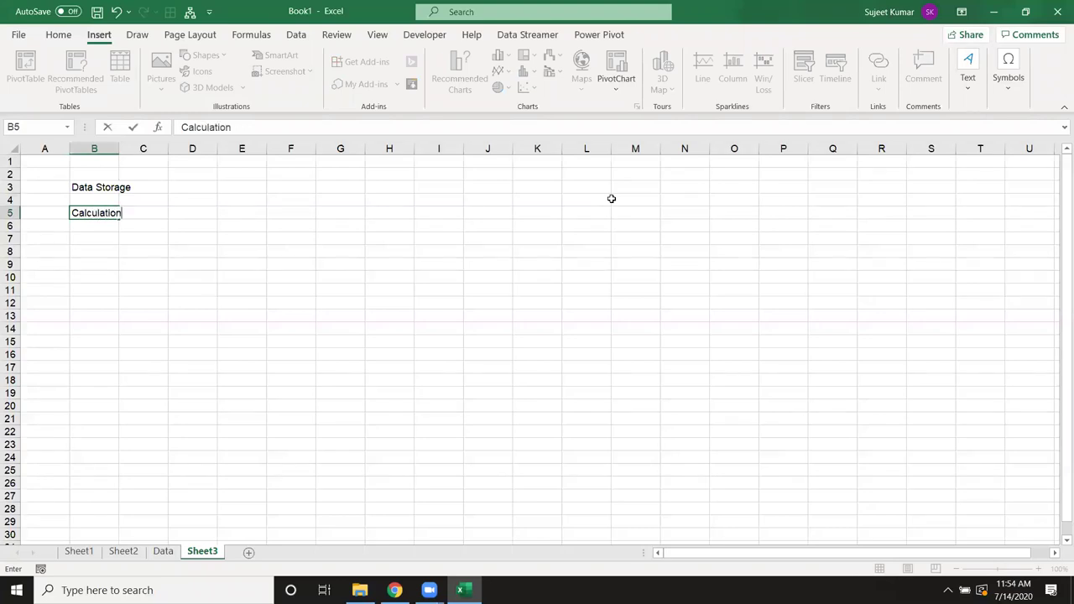
key("Return")
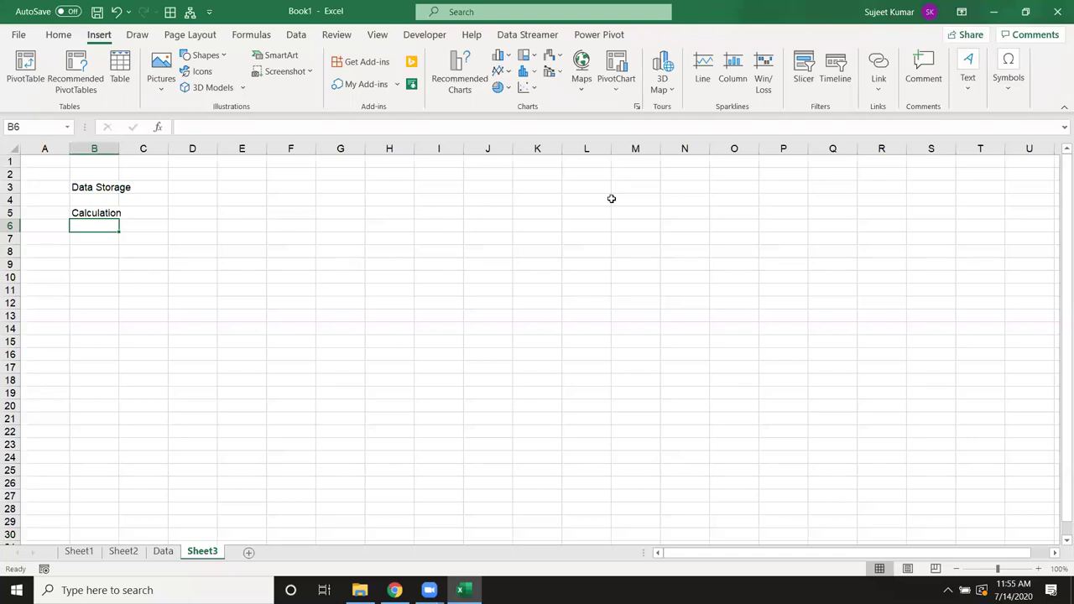
key("Down")
key("Down")
key("Down")
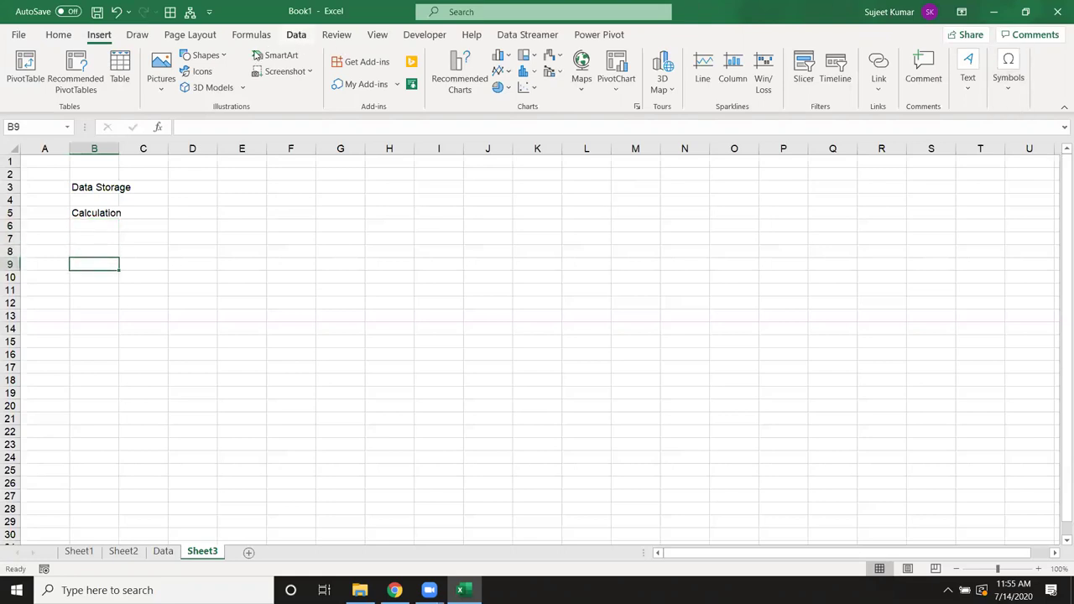
left_click(296, 34)
left_click(251, 34)
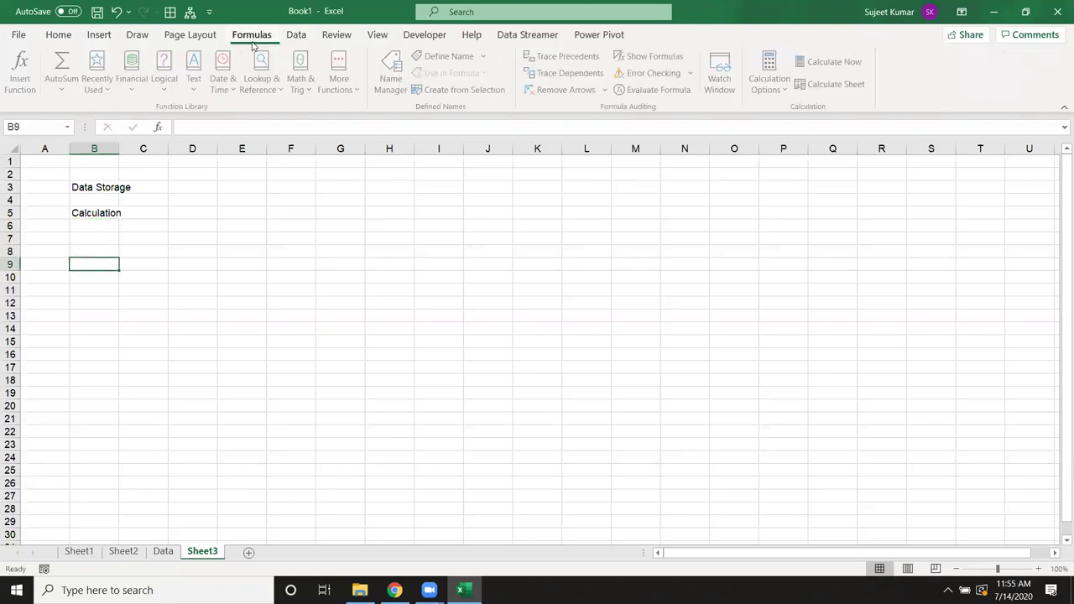
left_click(132, 84)
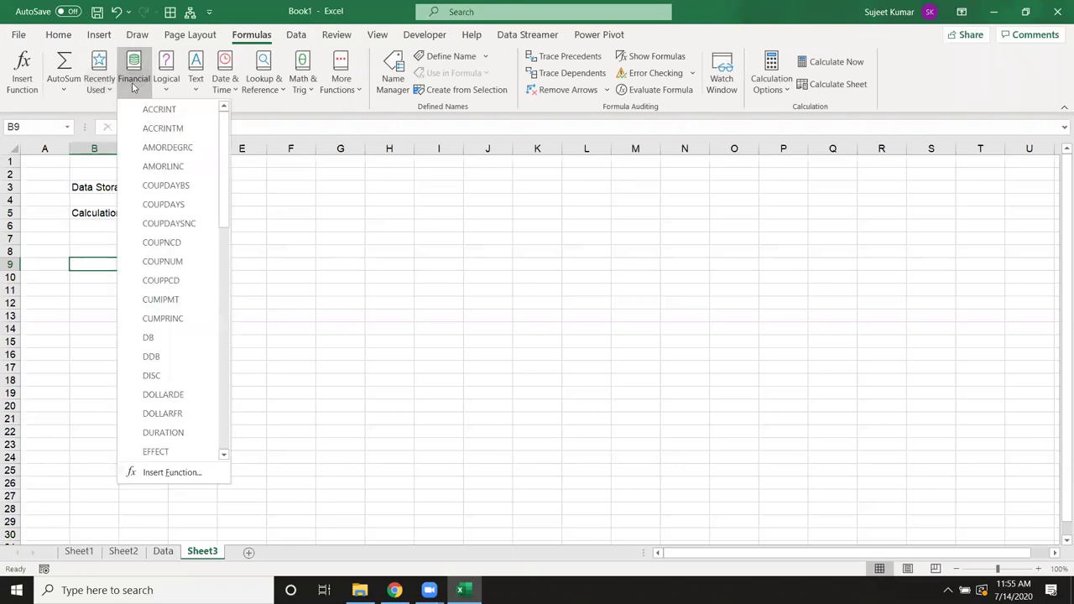
left_click(165, 91)
left_click(196, 84)
left_click(224, 84)
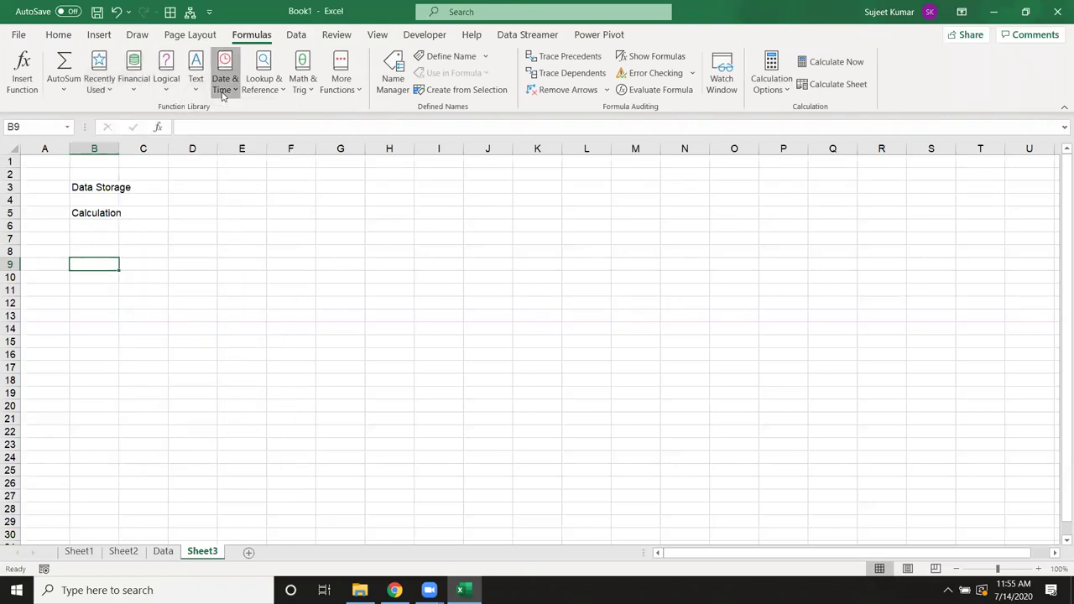
left_click(225, 84)
left_click(254, 94)
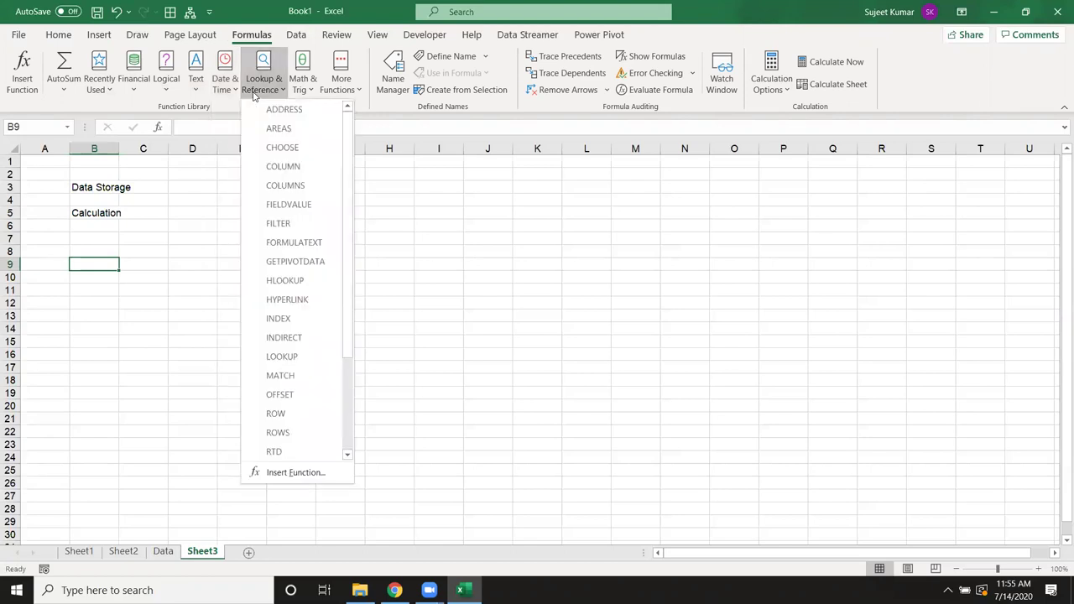
left_click(307, 90)
left_click(340, 82)
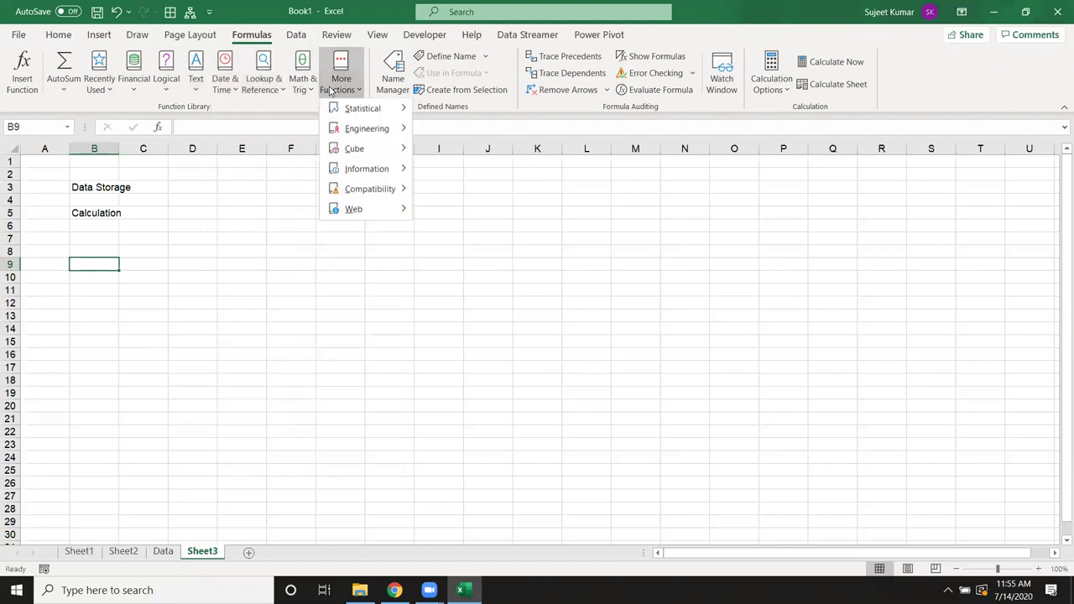
mouse_move(343, 117)
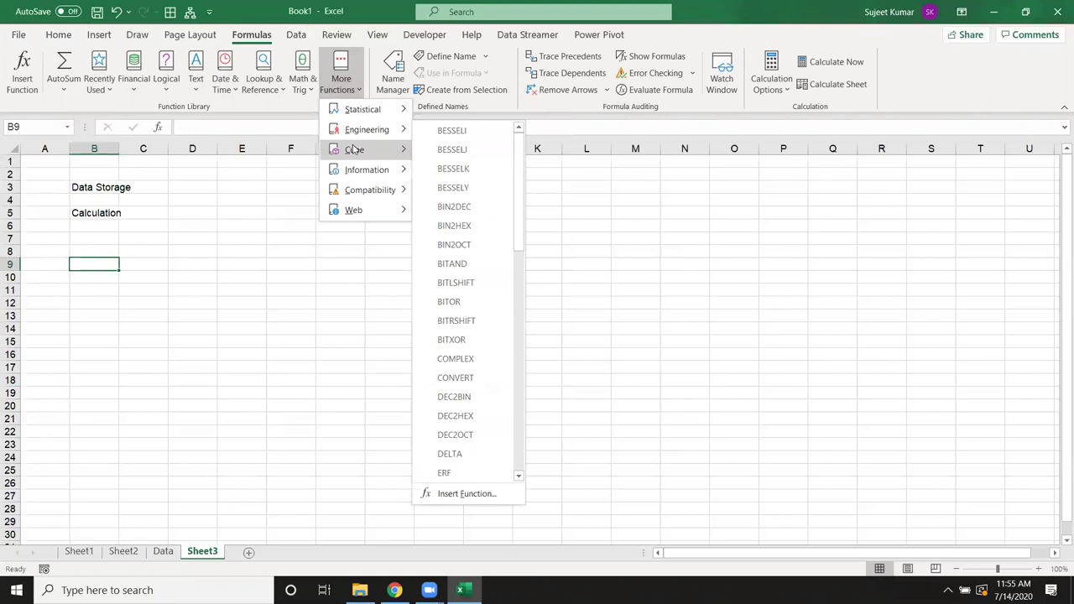
mouse_move(365, 170)
mouse_move(351, 209)
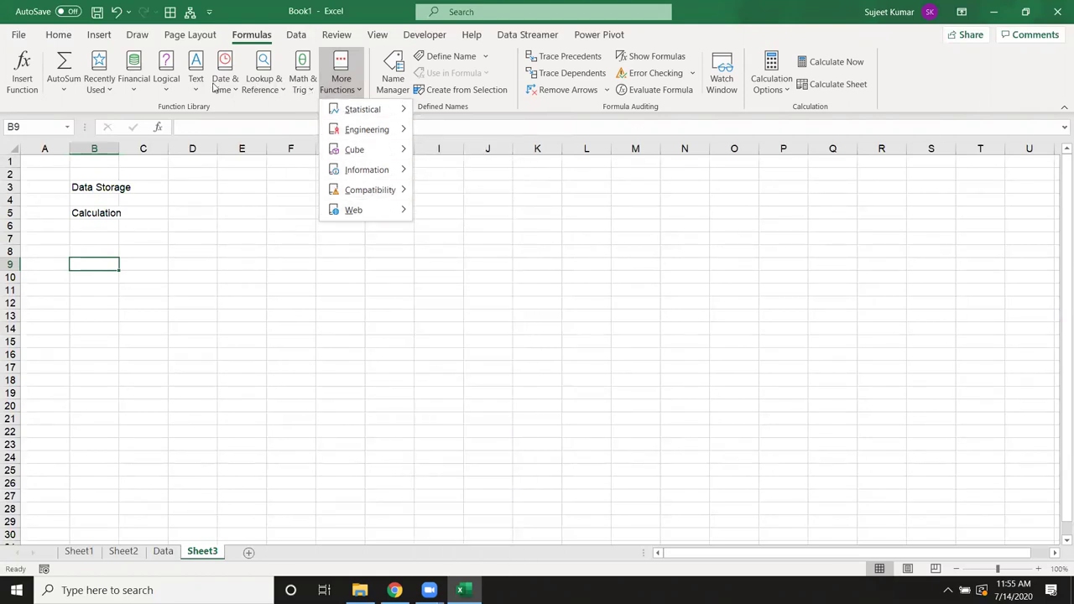
left_click(214, 219)
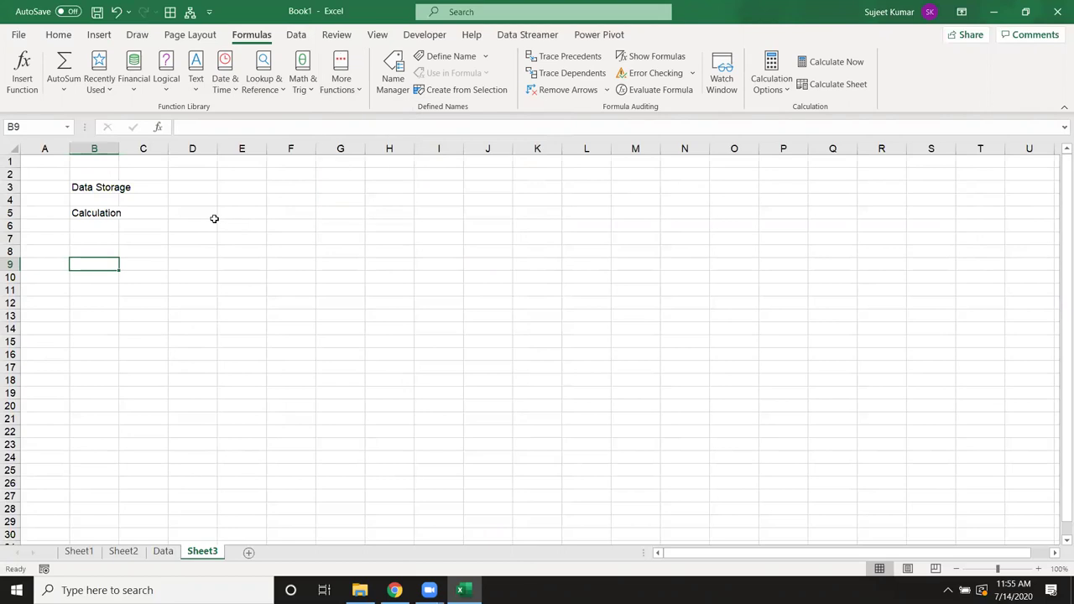
- Enter the operators *, +, /, - and ^ in I1:I5 and select that range
left_click(415, 166)
type("*")
key("Return")
type("+")
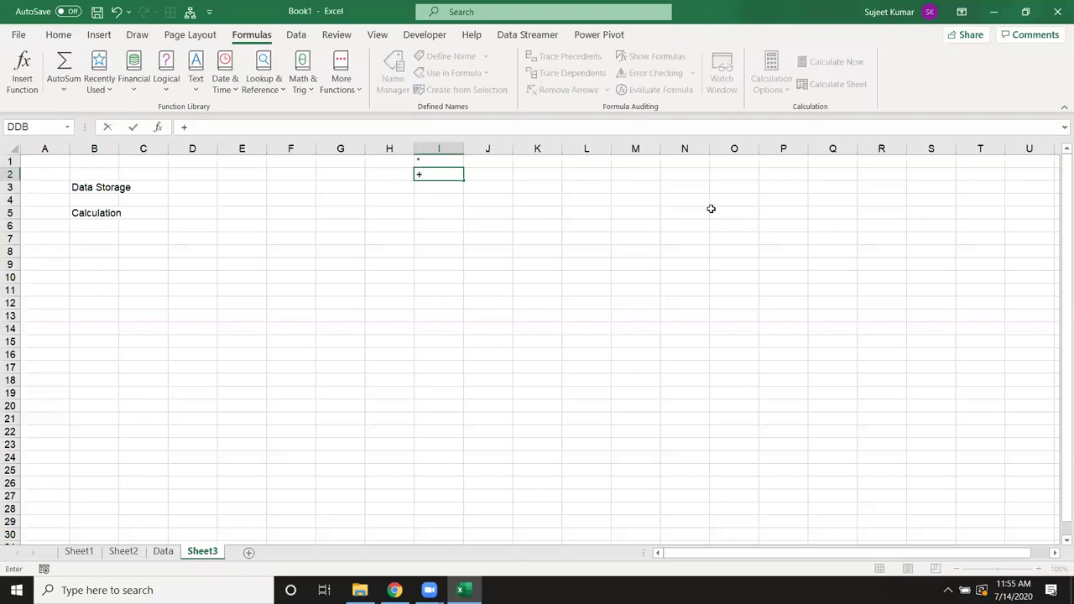
key("Return")
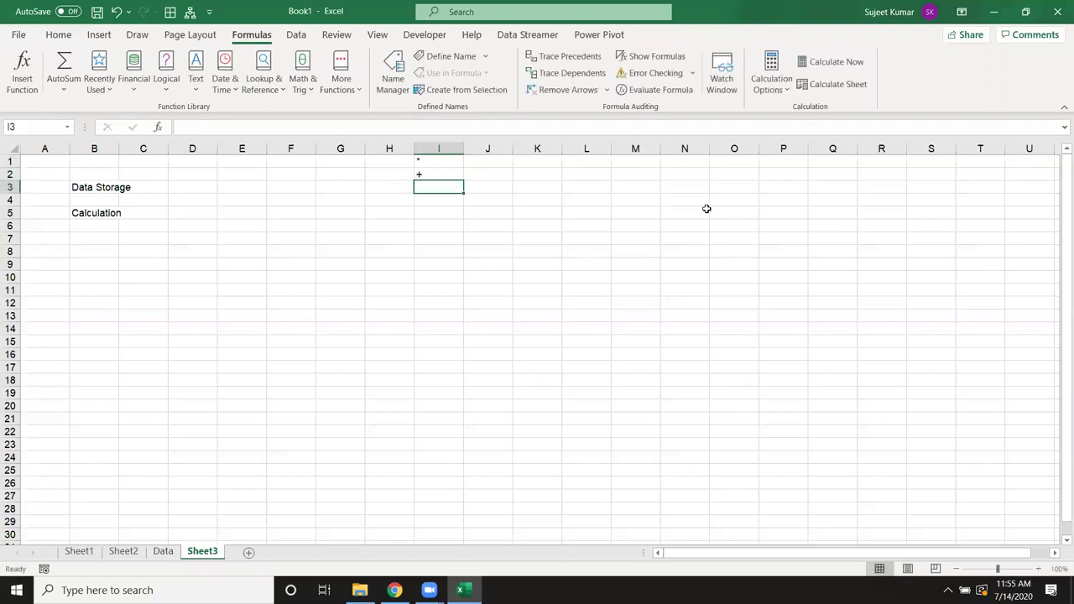
double_click(456, 184)
type("/")
key("Return")
type("-")
key("Return")
type("^")
key("Return")
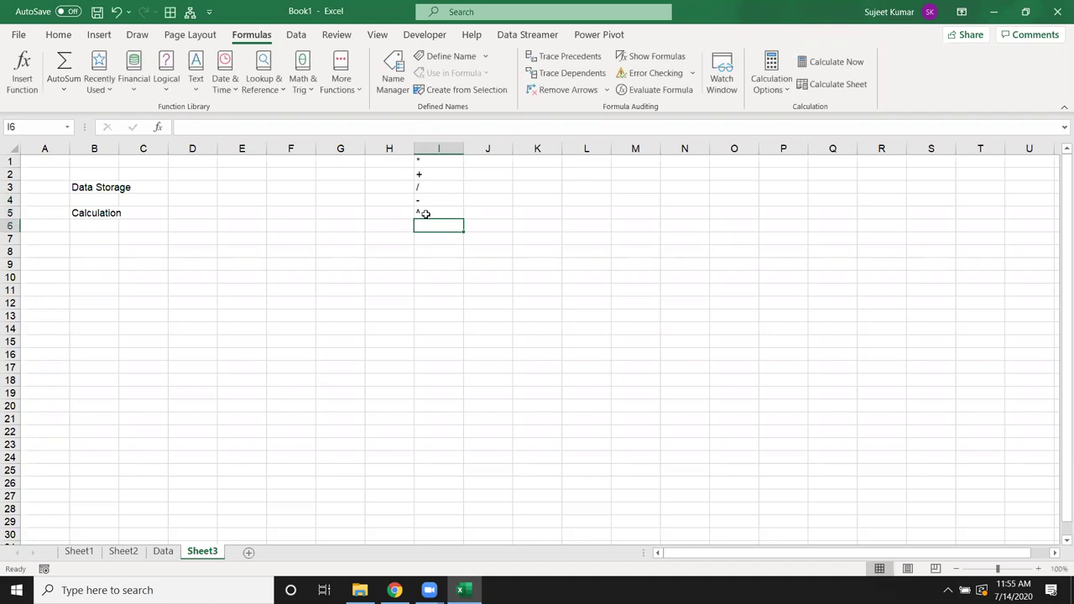
left_click_drag(426, 214, 422, 160)
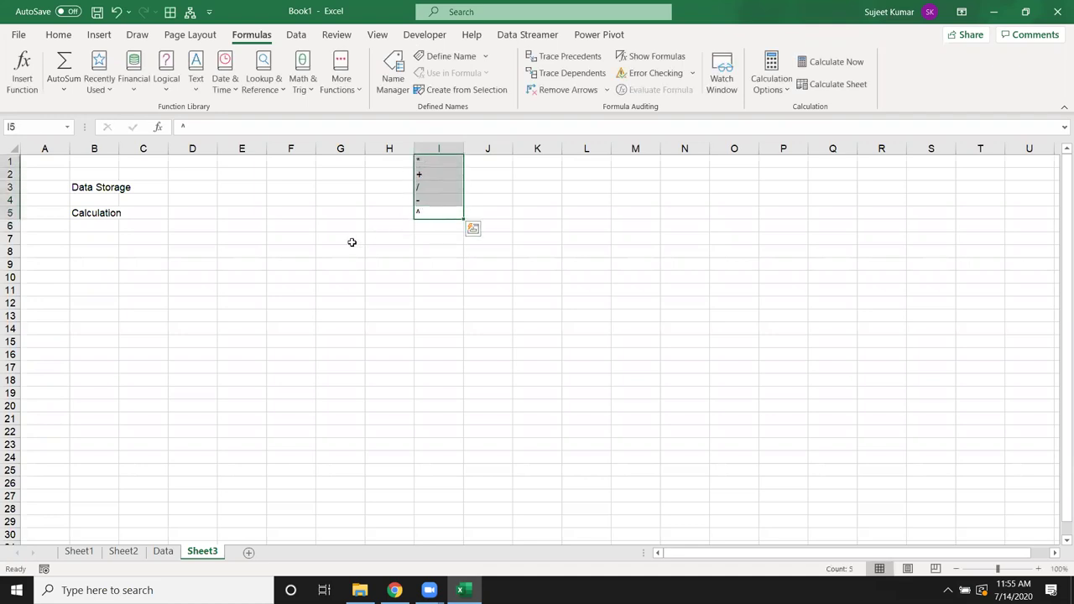
- Enter headers Q1 and Q2 in E6:F6 with values 50 and 60 beneath
left_click(229, 234)
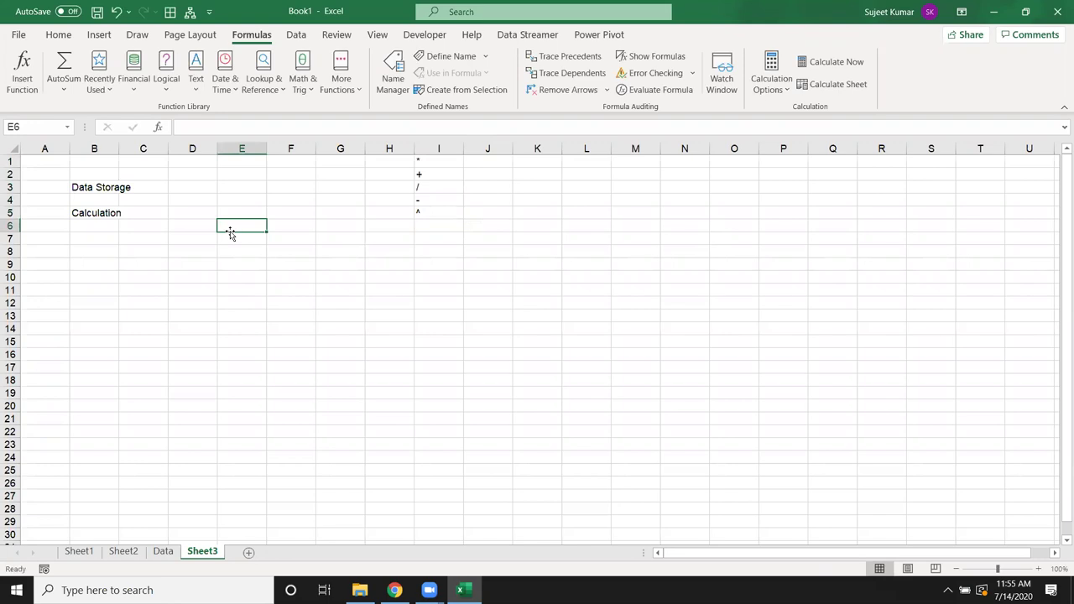
type("Q")
key("Escape")
type("Q1")
key("Tab")
type("Q2")
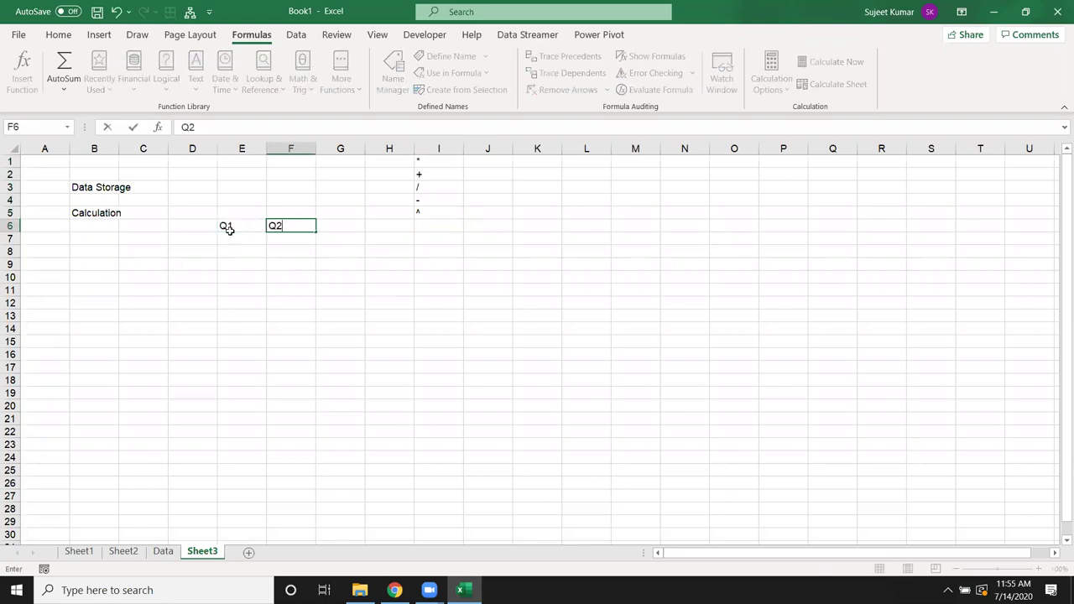
key("Return")
type("50")
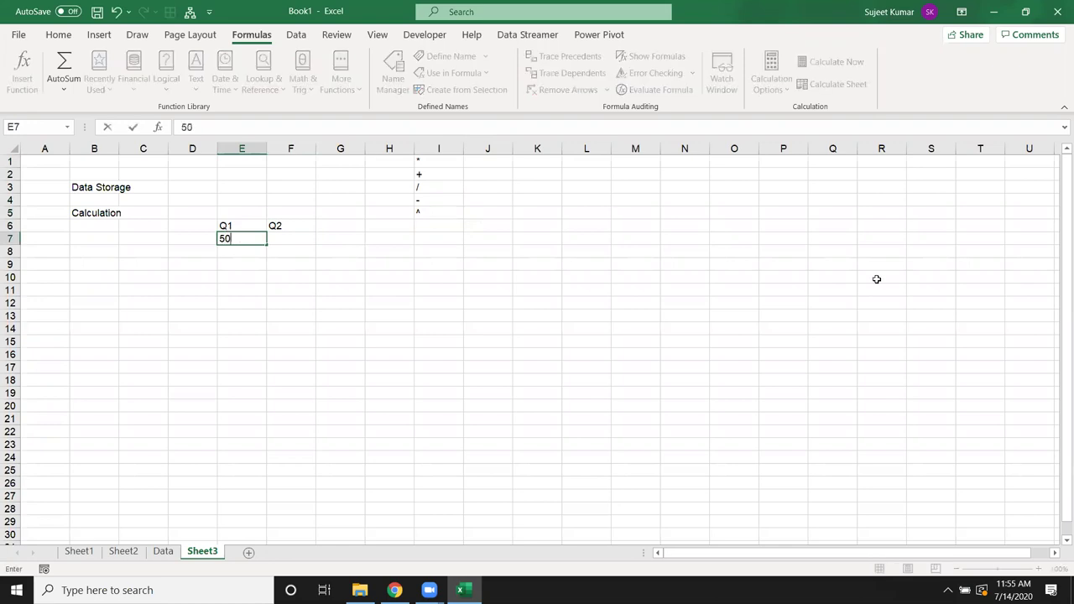
key("Tab")
type("60")
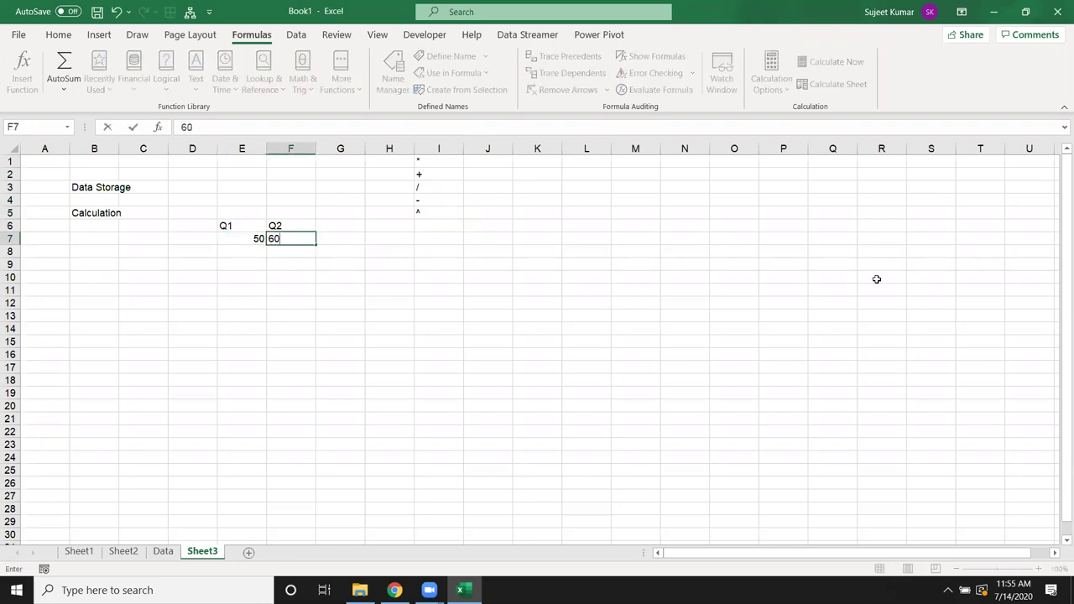
key("Return")
- Add the header Gr in G6 and begin a formula in G7
key("Up")
key("Up")
key("Right")
type("Gr")
key("Return")
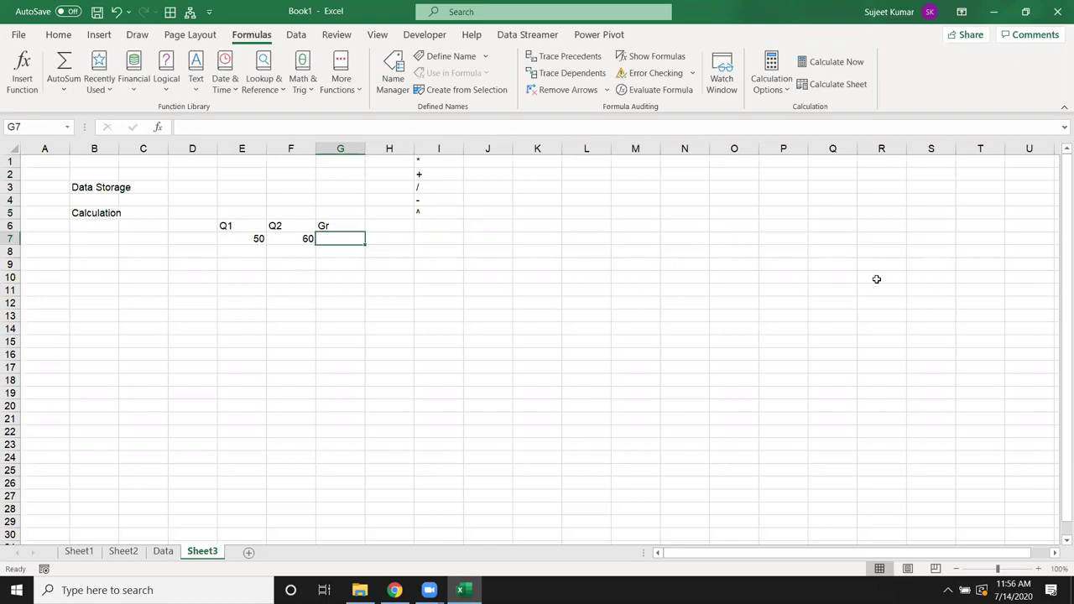
type("=")
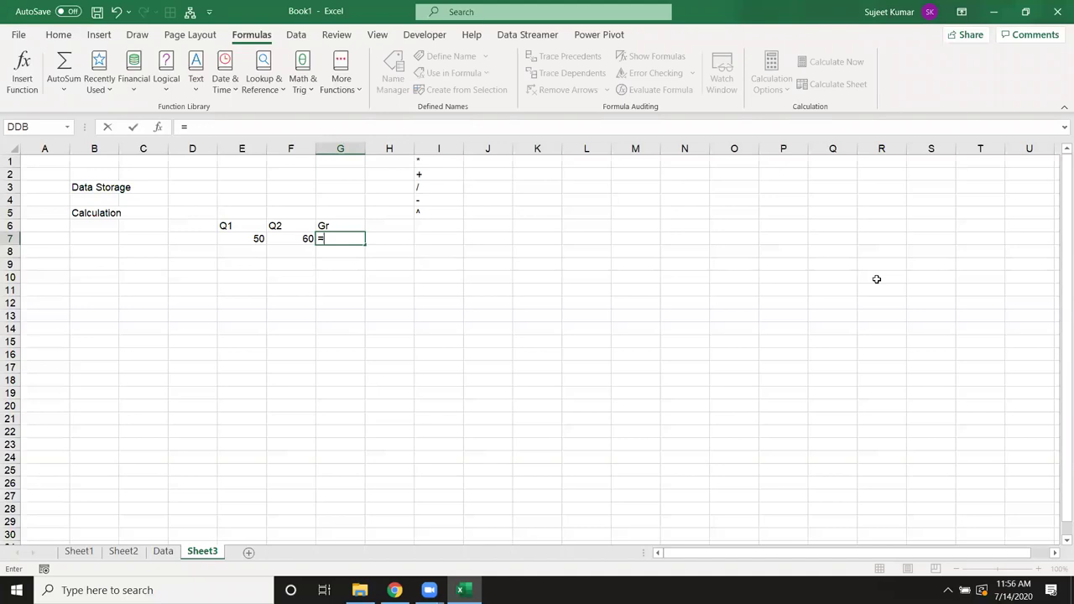
type("gr")
- Try =GROWTH(E7:F7) in G7, then delete its spilled results
key("Tab")
key("Left")
key("Left")
key("shift+Right")
type(")")
key("Return")
key("Up")
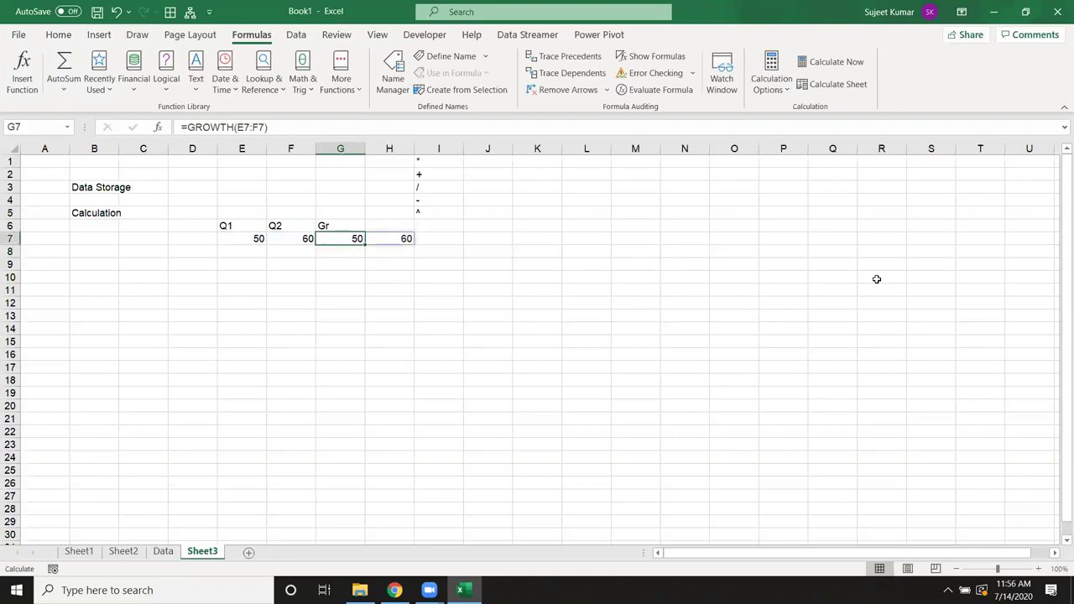
key("shift+Right")
key("Delete")
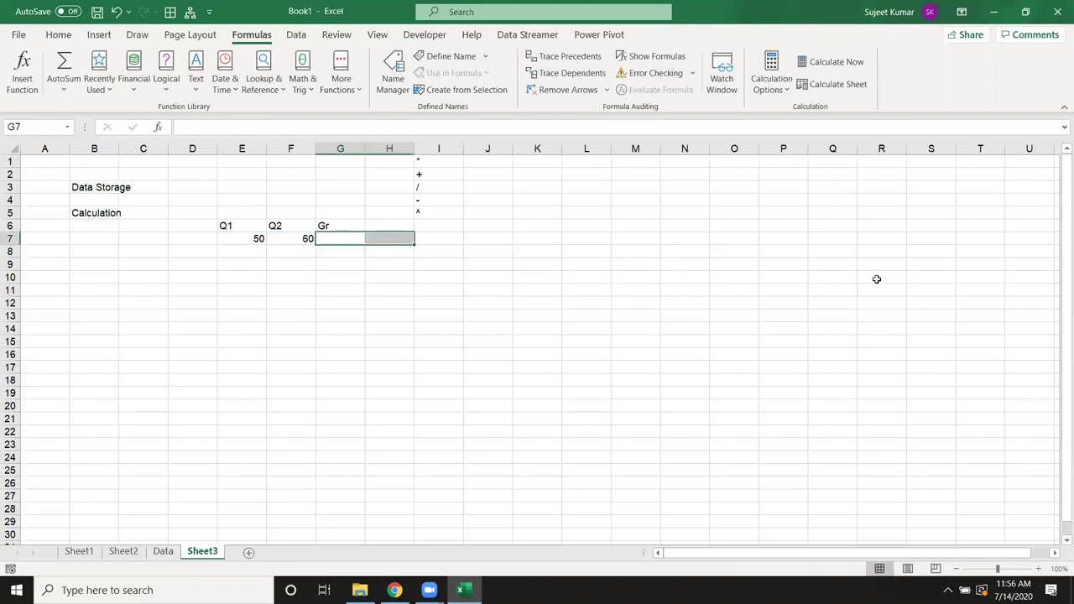
key("Left")
key("Right")
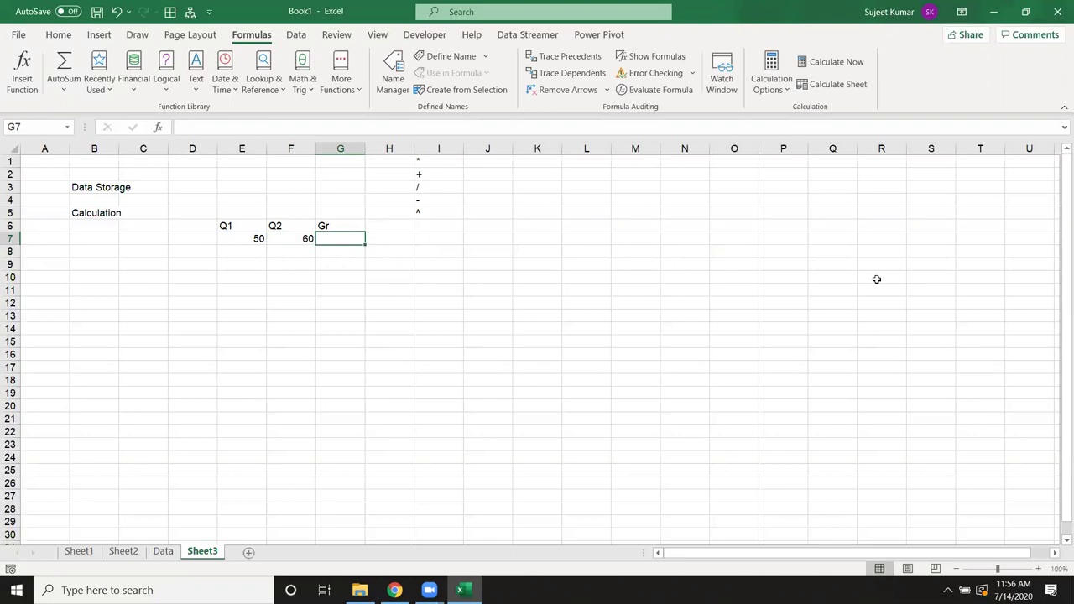
- Enter =(F7-E7)/E7 in G7, giving a growth of 0.2
type("=(")
key("Left")
type("-")
key("Left")
key("Left")
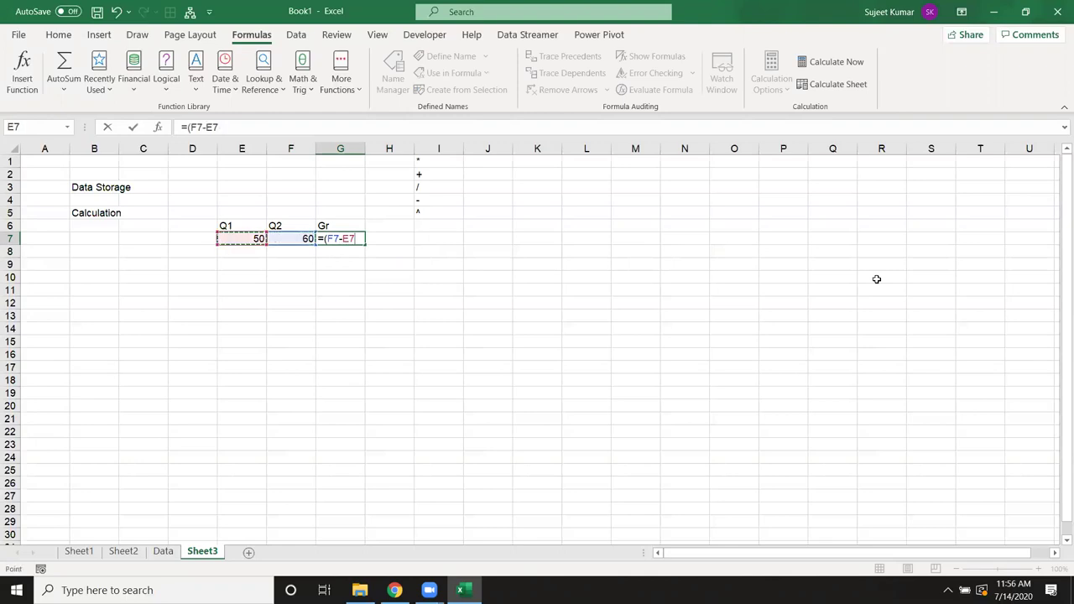
type(")/")
key("Left")
key("Left")
key("Return")
key("Up")
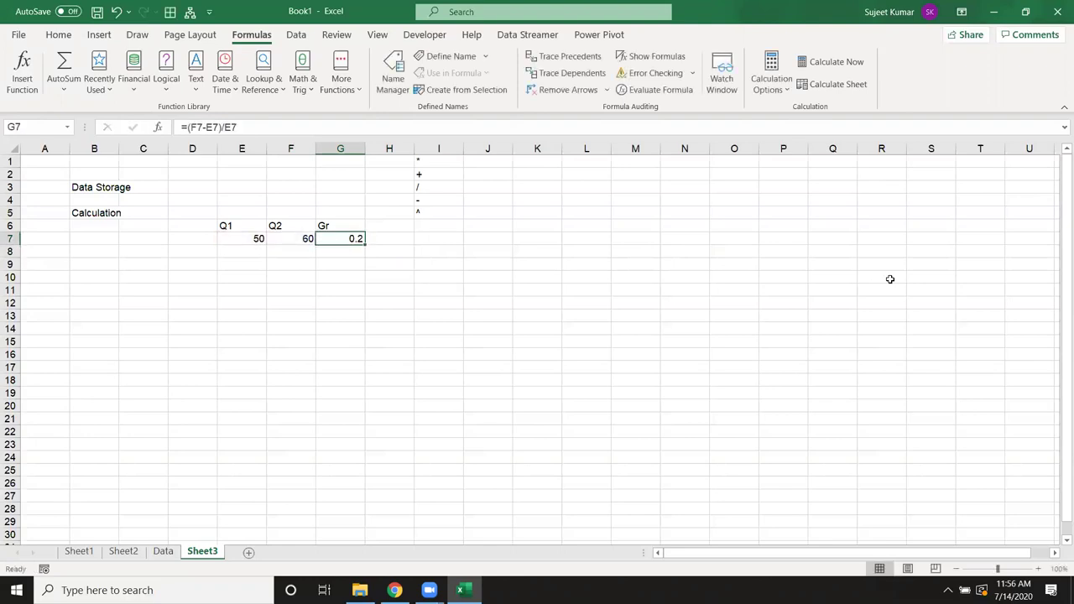
- Apply Percent Style to G7 so the Q1-to-Q2 growth displays as 20%
left_click(298, 34)
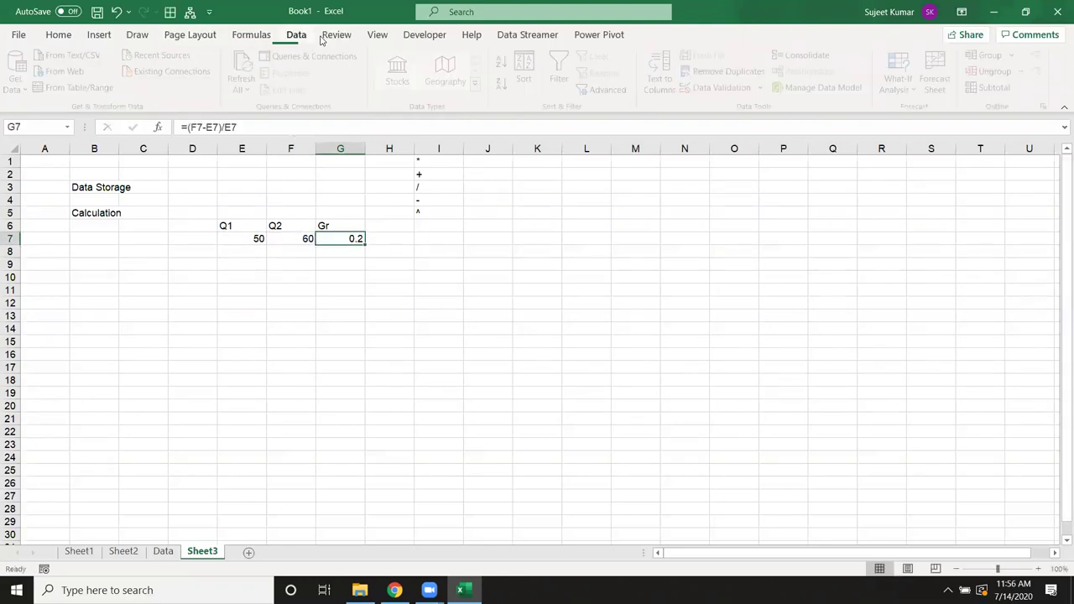
left_click(59, 35)
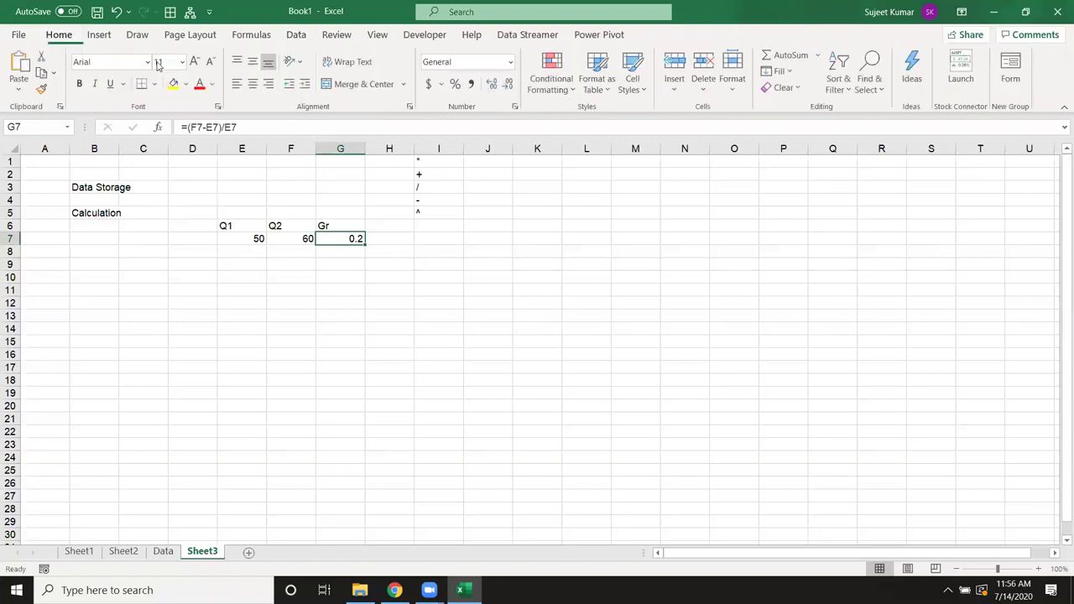
left_click(455, 84)
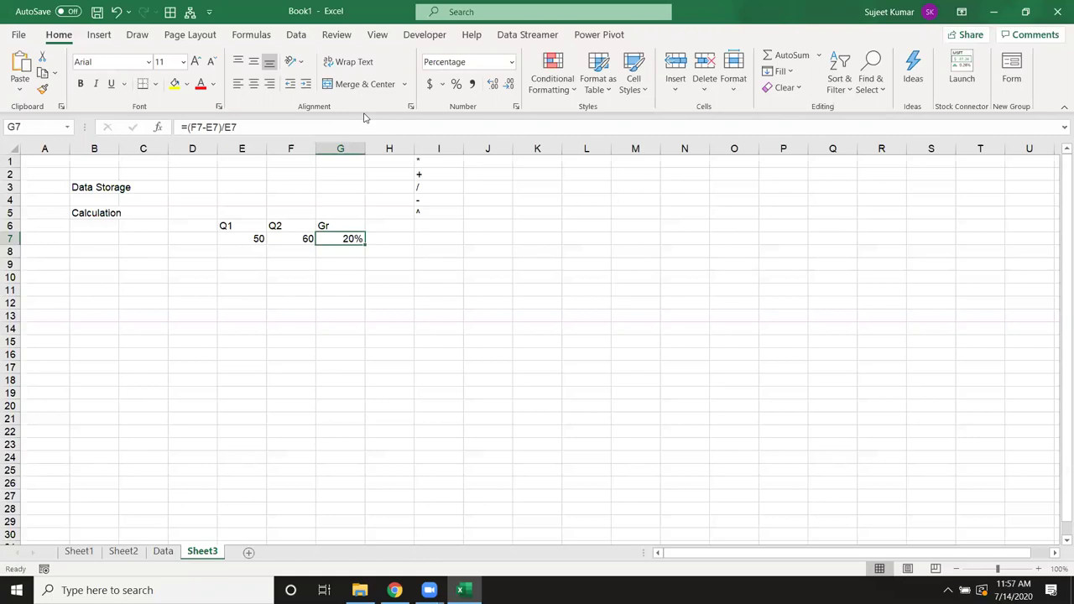
left_click(102, 213)
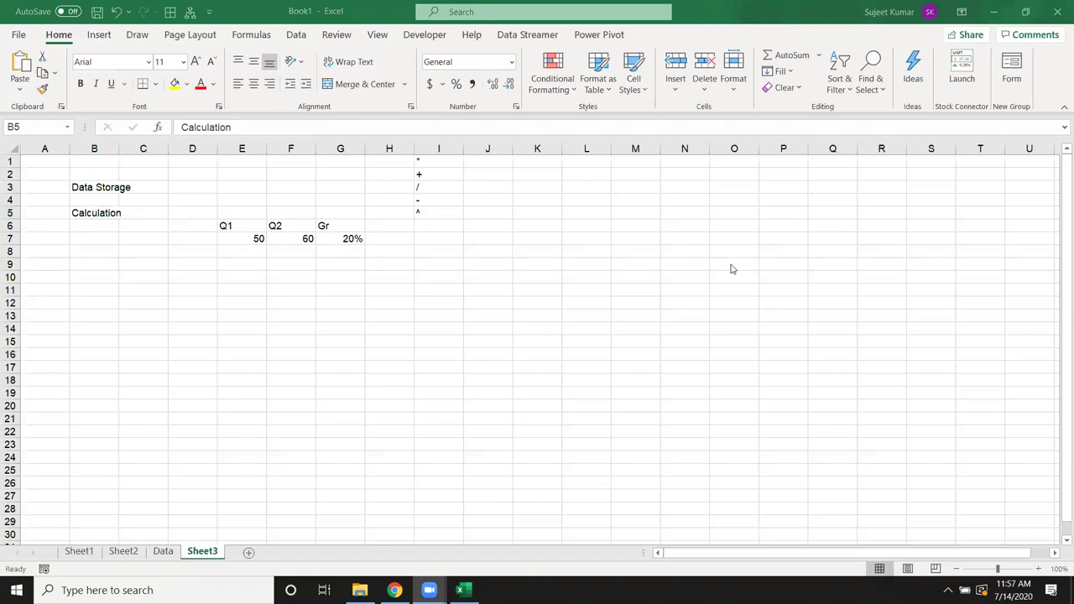
- Enter the label 'Anlysis' in cell B7 beneath Calculation
left_click(102, 241)
type("A")
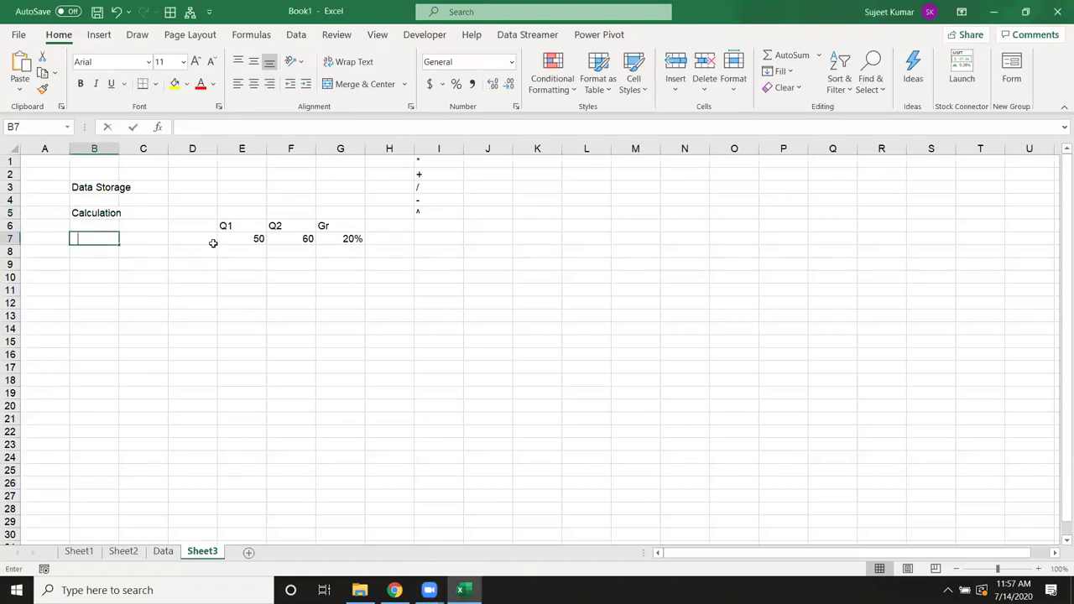
type("nasis")
key("BackSpace")
key("BackSpace")
key("BackSpace")
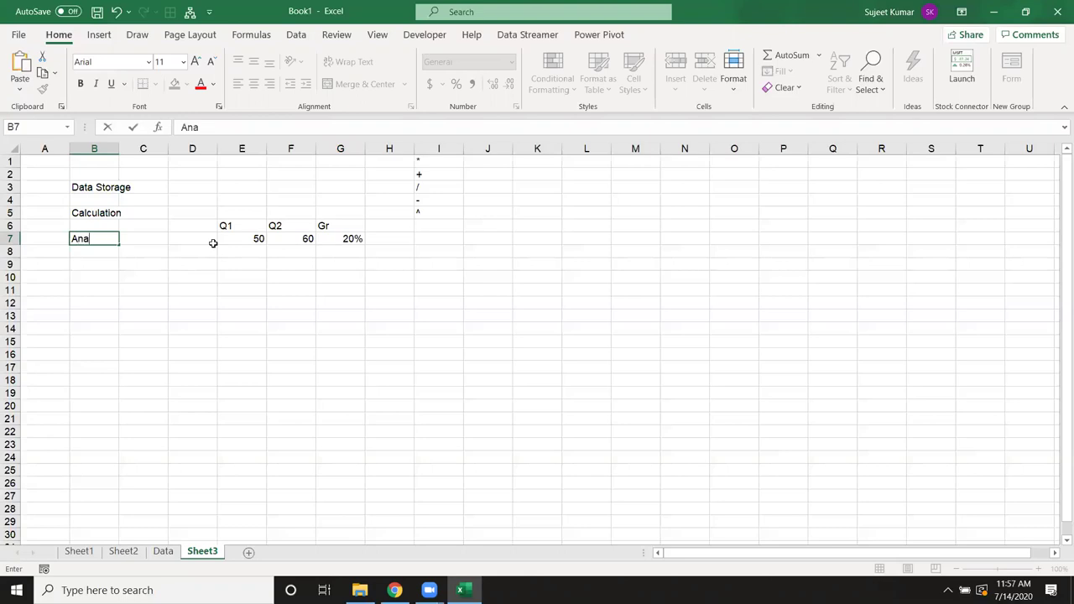
key("BackSpace")
type("lysis")
key("Return")
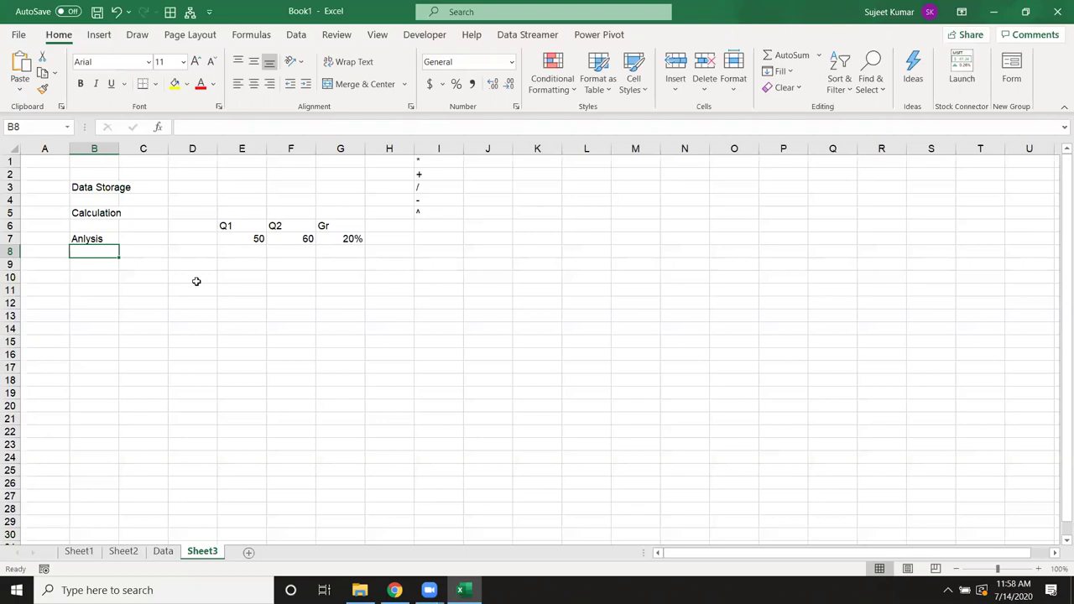
- Open the DataP workbook from the recent files list
left_click(20, 35)
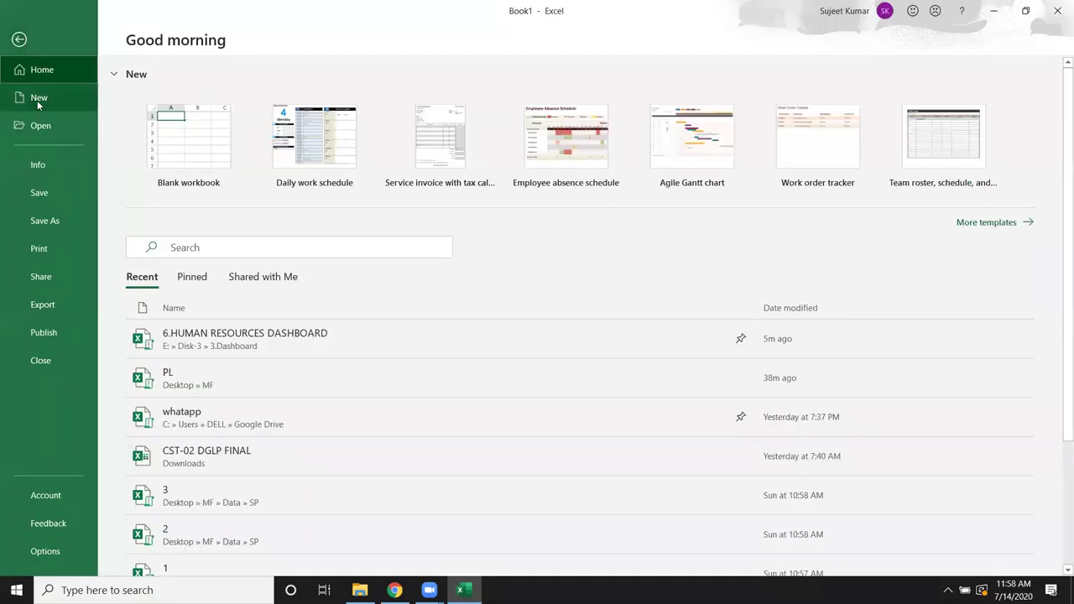
left_click(53, 130)
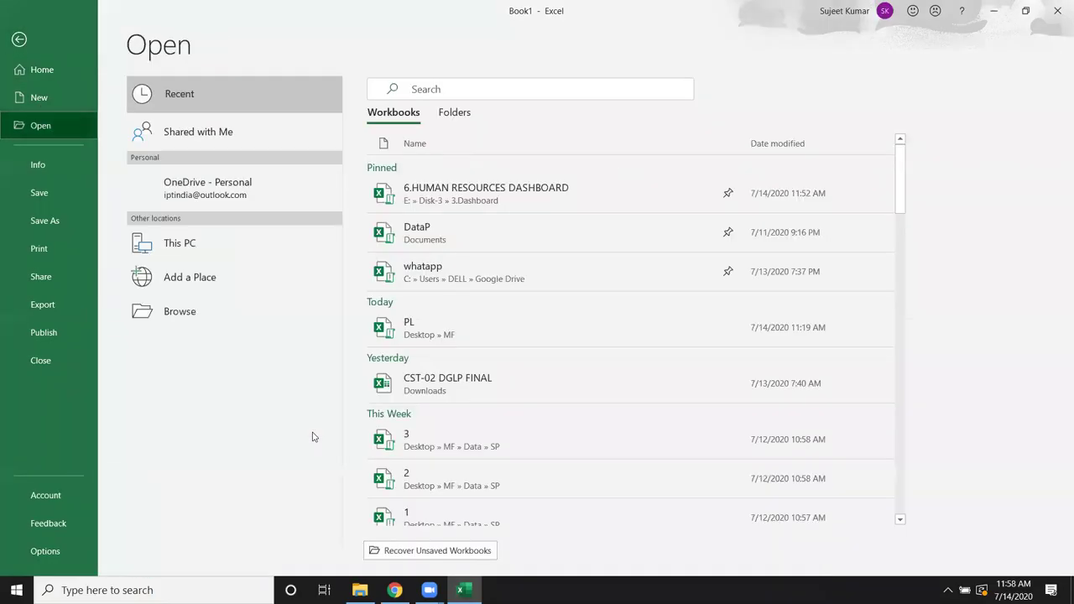
left_click(442, 238)
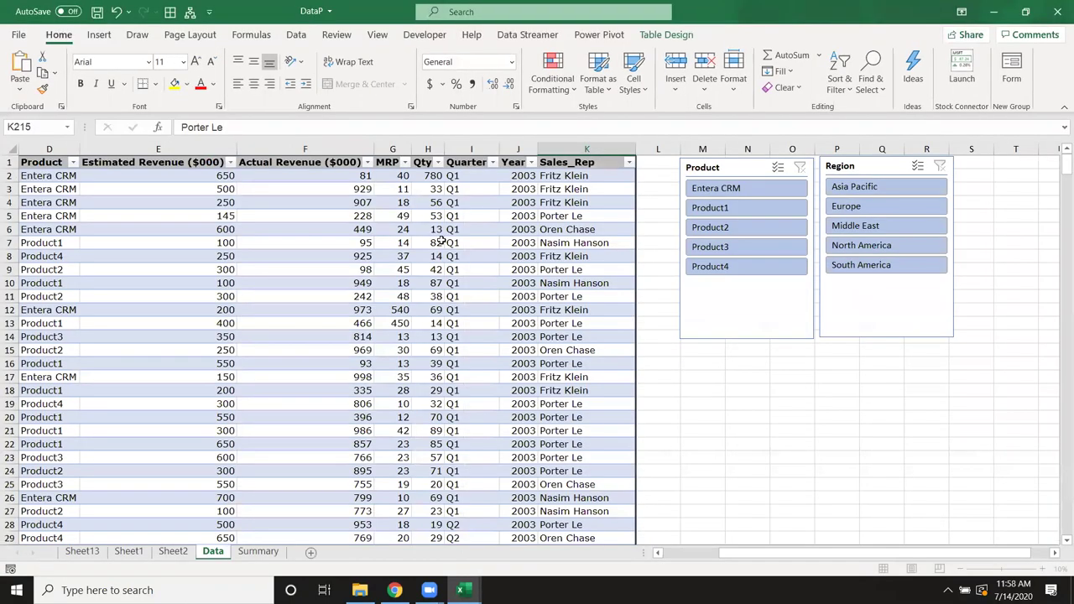
- Inspect the Region, Qty and MRP columns of the sales table on the Data sheet
left_click(146, 277)
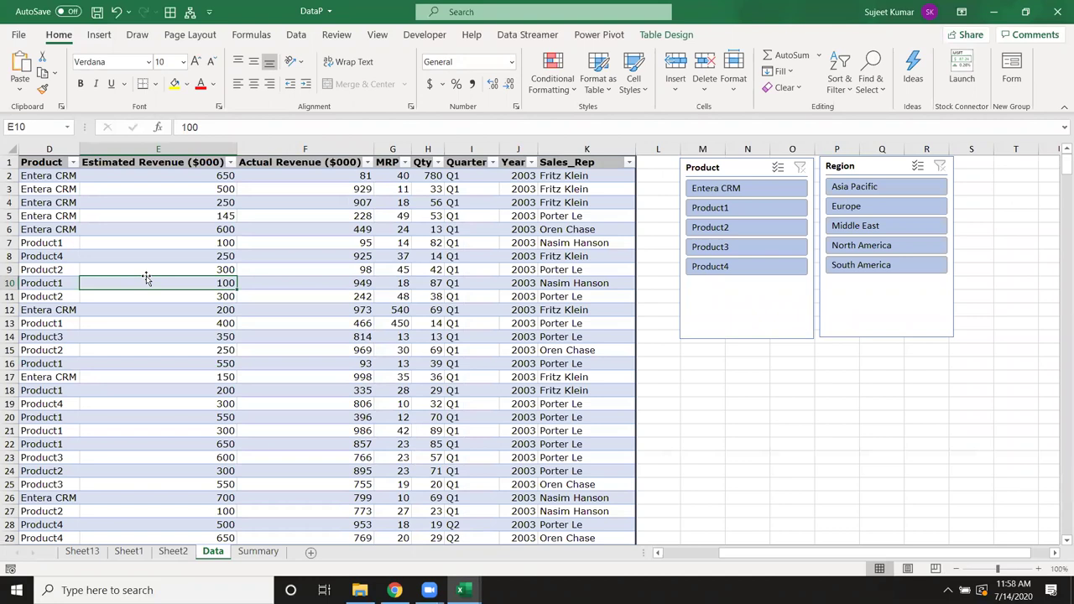
key("ctrl+Left")
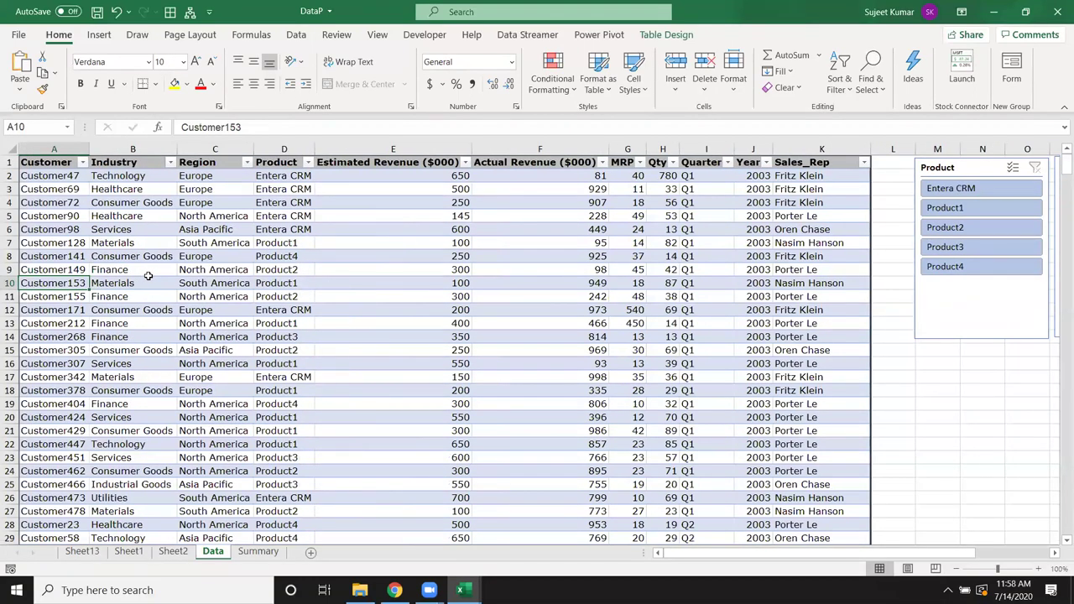
left_click(215, 150)
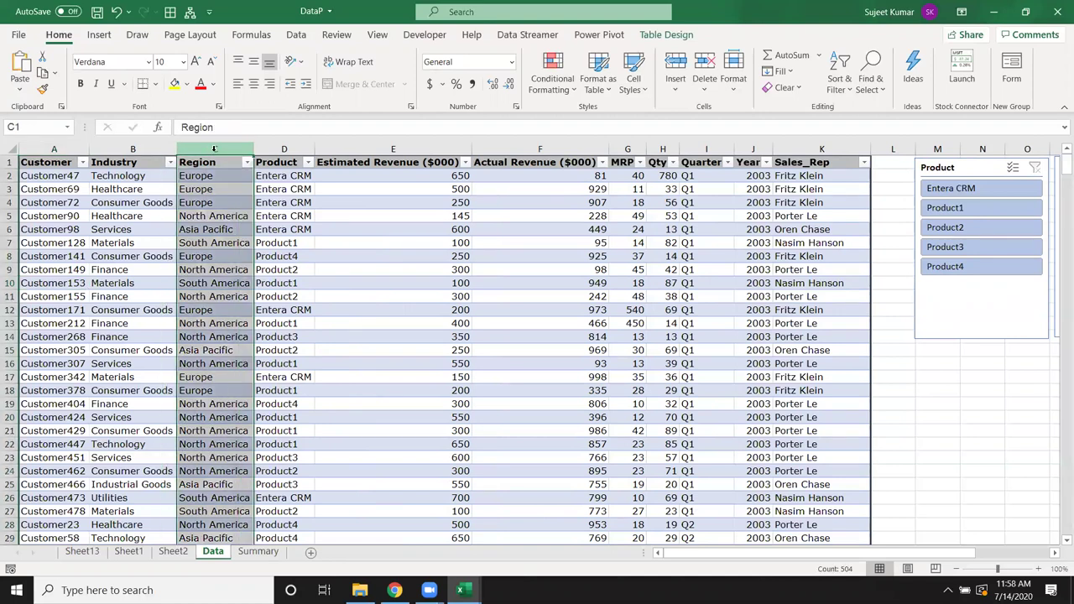
left_click(660, 150)
left_click(623, 148)
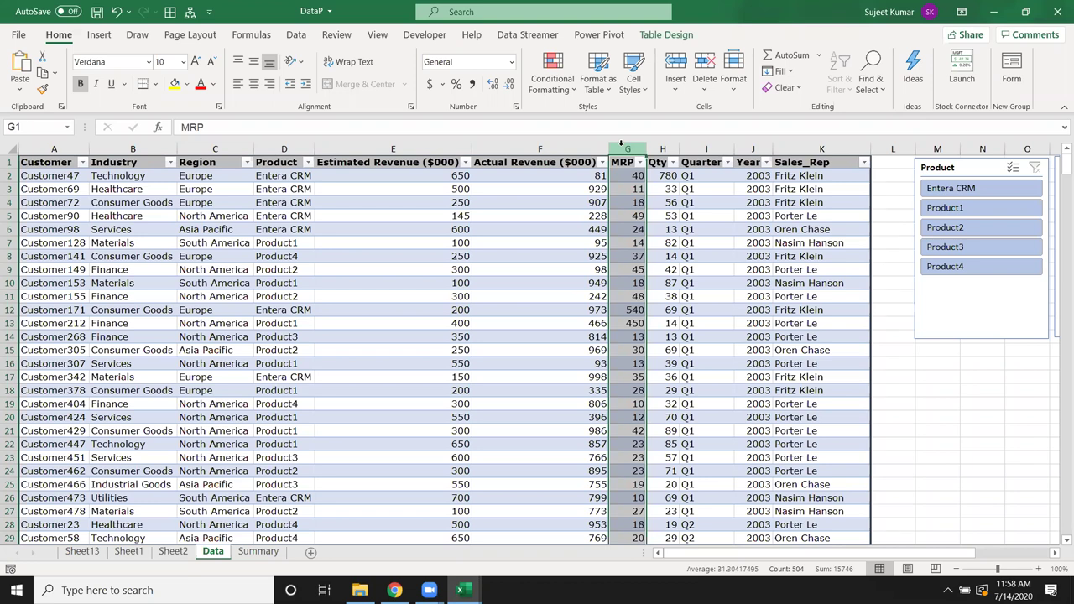
left_click(215, 148)
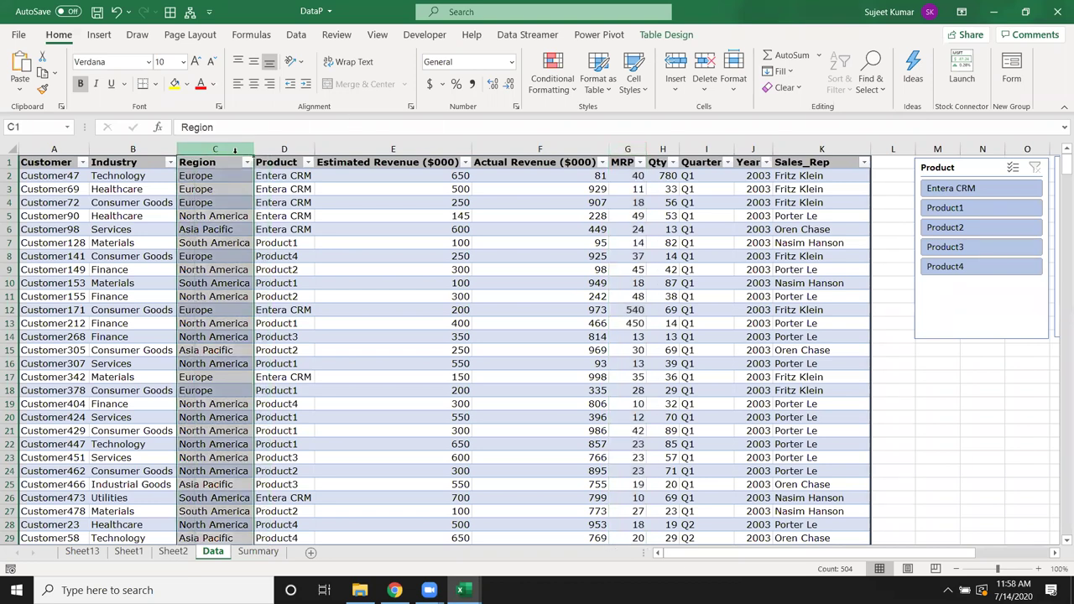
left_click(662, 148)
left_click(626, 148)
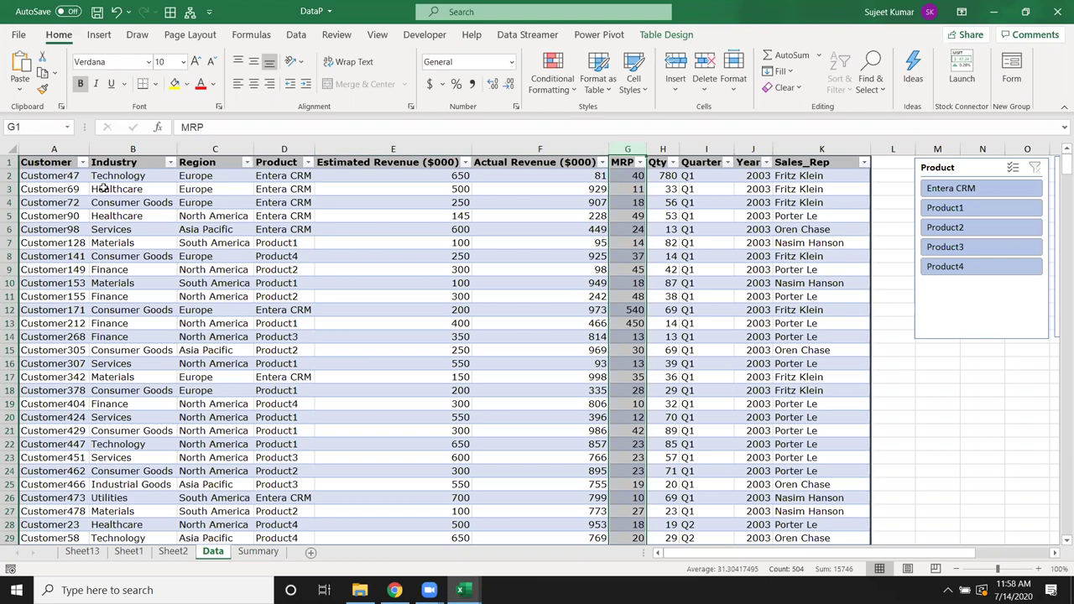
left_click(50, 167)
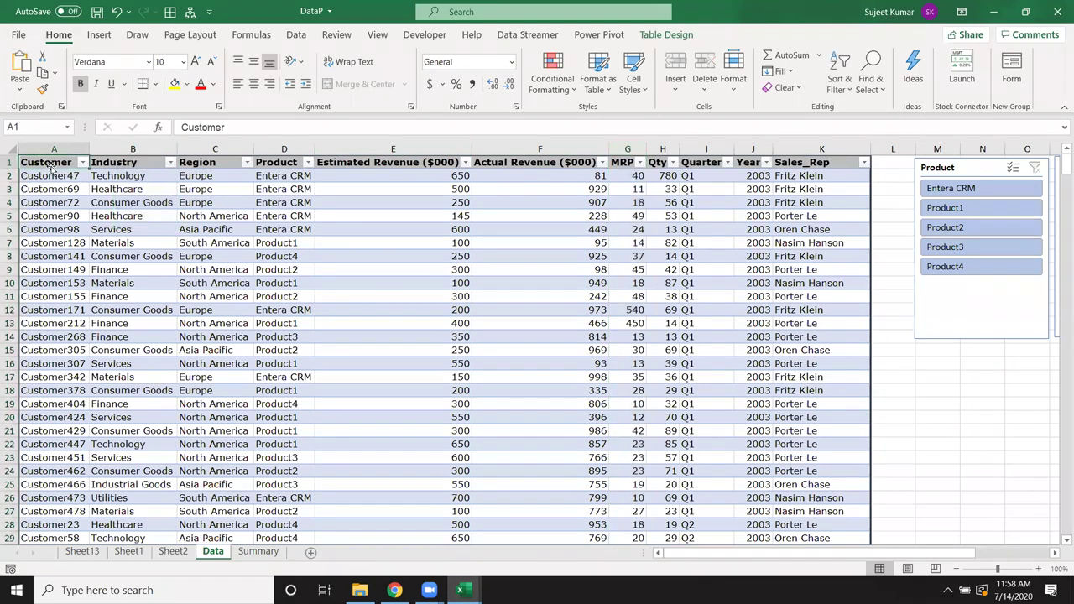
- Insert a PivotTable on a new sheet with Region as rows and Qty and MRP as values
left_click(99, 35)
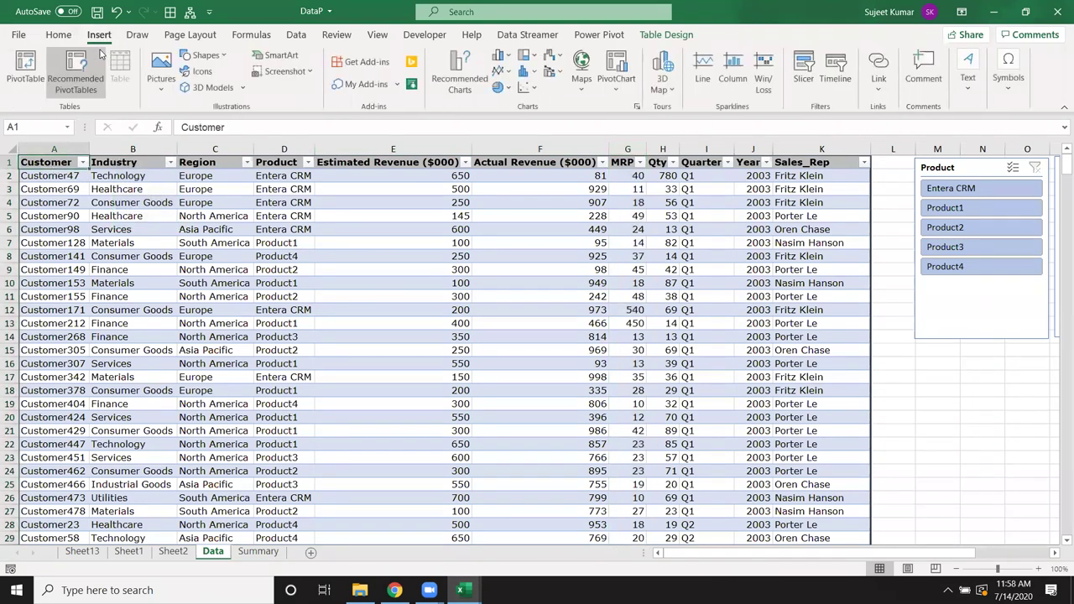
left_click(32, 84)
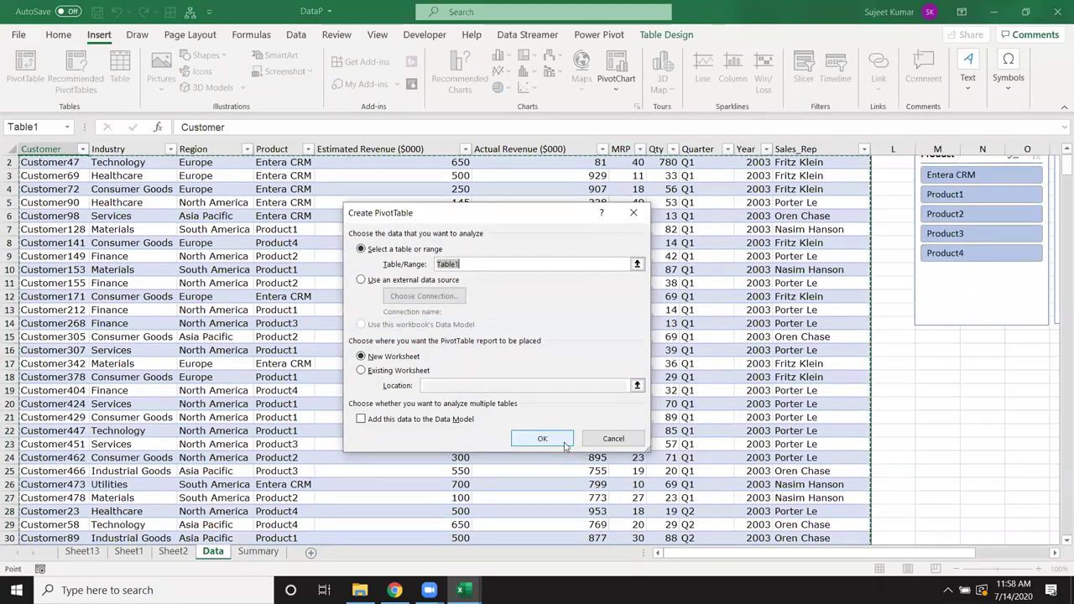
left_click(565, 446)
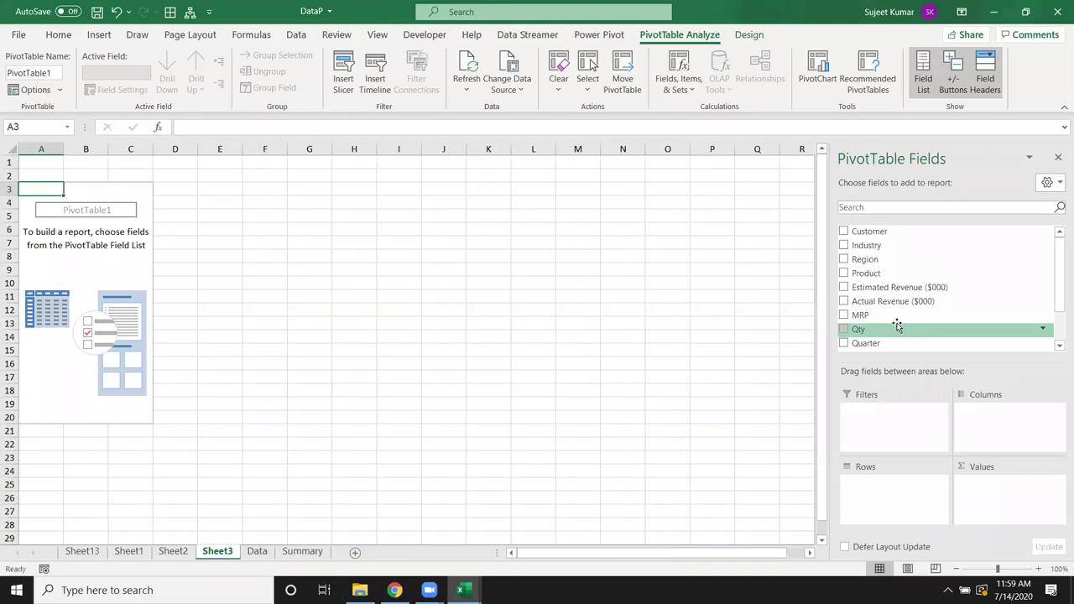
left_click_drag(873, 263, 880, 494)
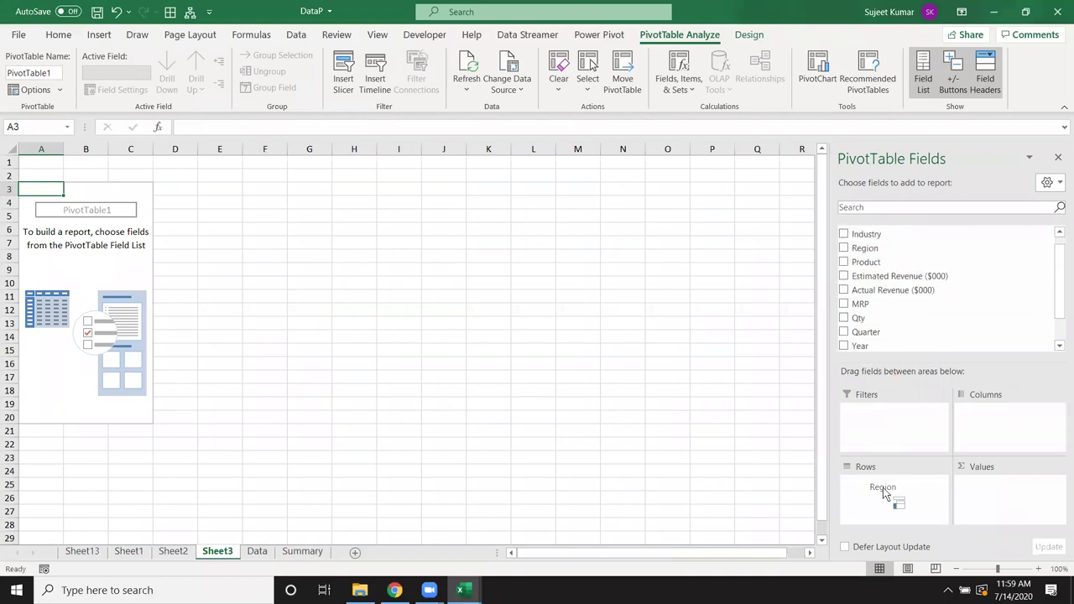
left_click_drag(859, 318, 1019, 495)
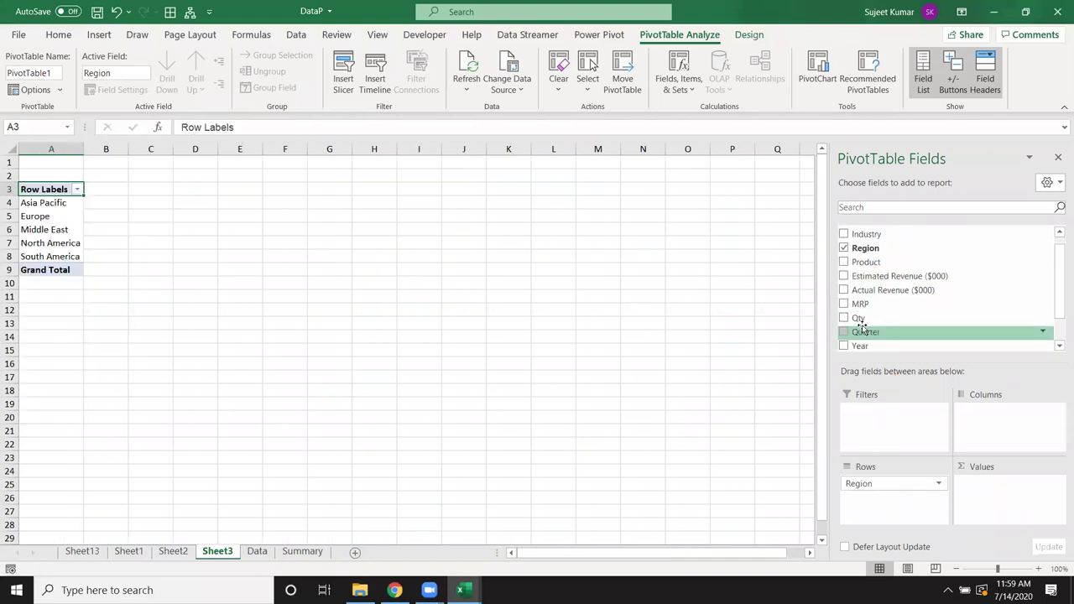
left_click_drag(860, 304, 1054, 495)
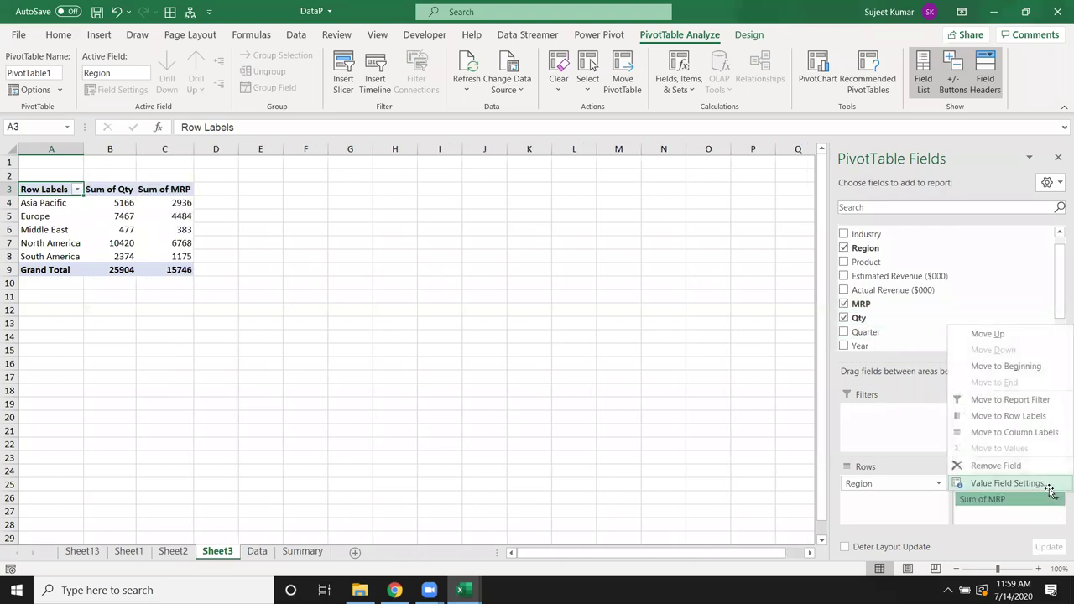
- Change the MRP value field to summarize as Average instead of Sum
left_click(1007, 484)
left_click(394, 363)
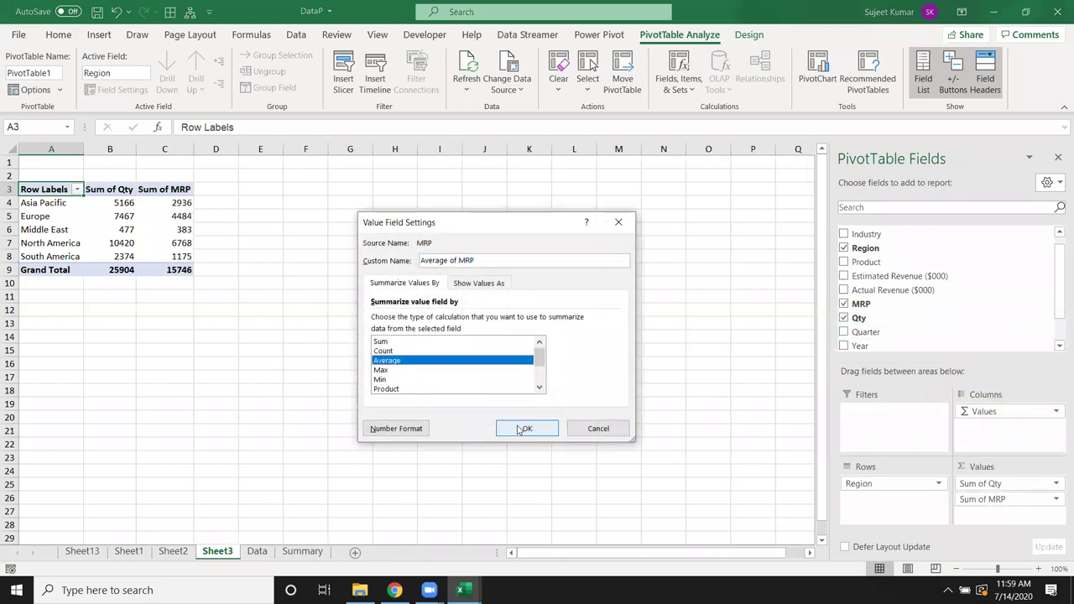
left_click(526, 429)
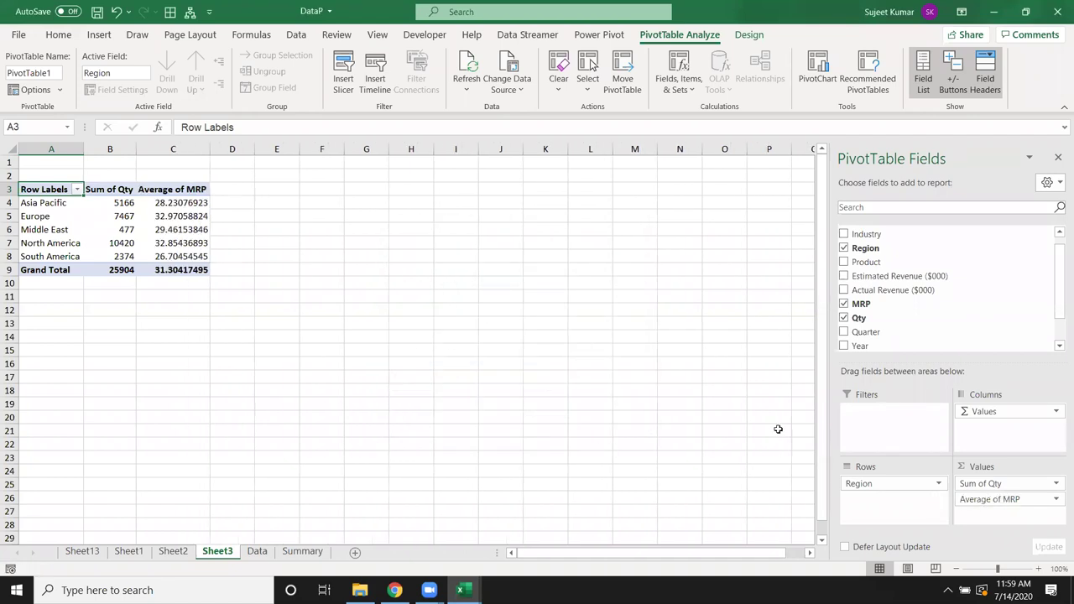
left_click(99, 35)
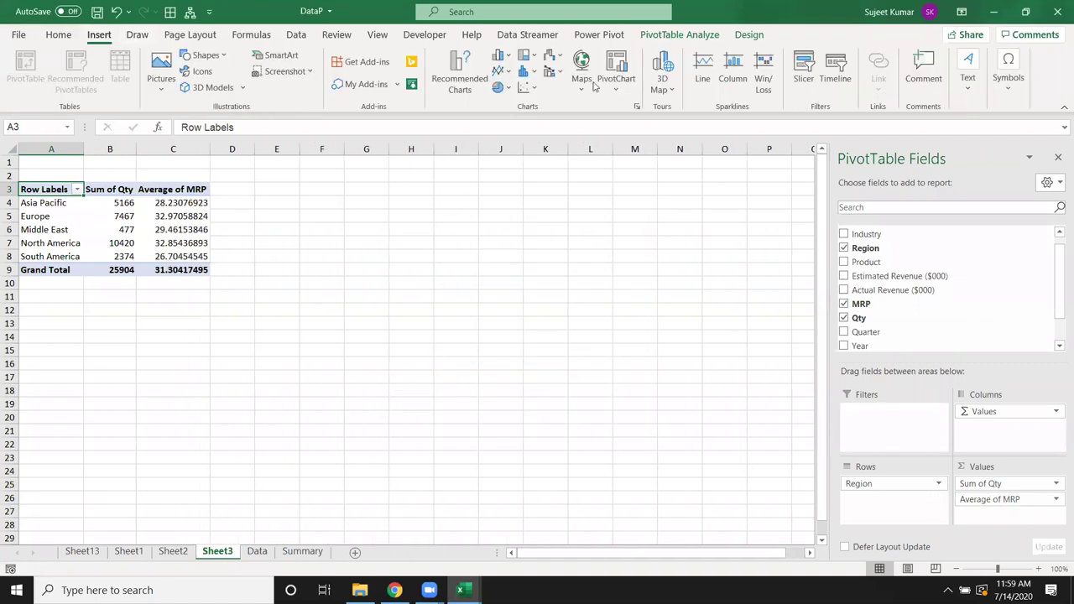
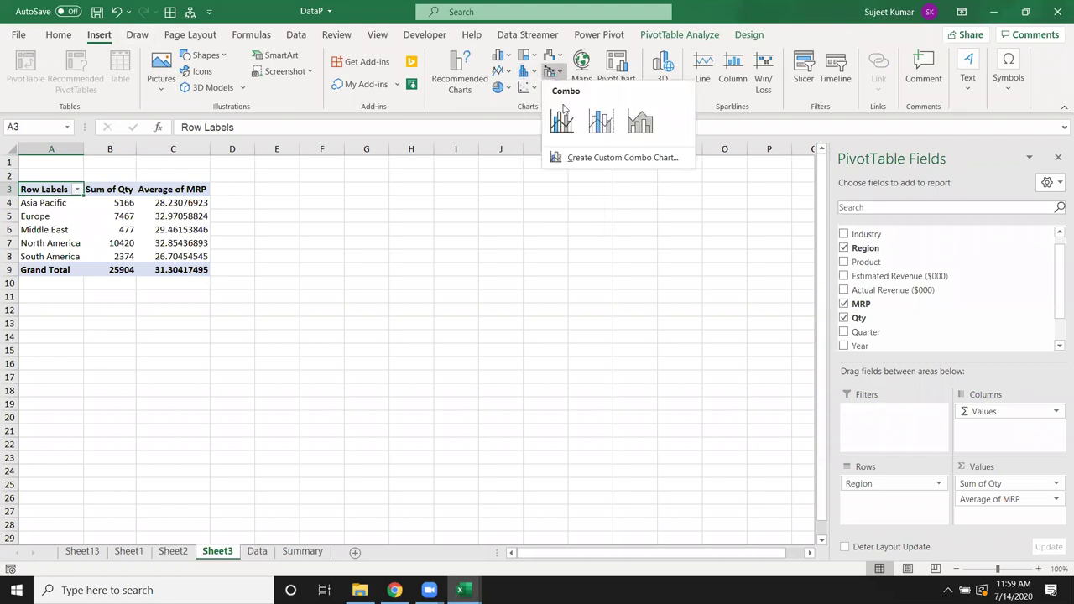
- Insert a combo pivot chart with Average of MRP on a secondary axis, then move and enlarge it
left_click(561, 121)
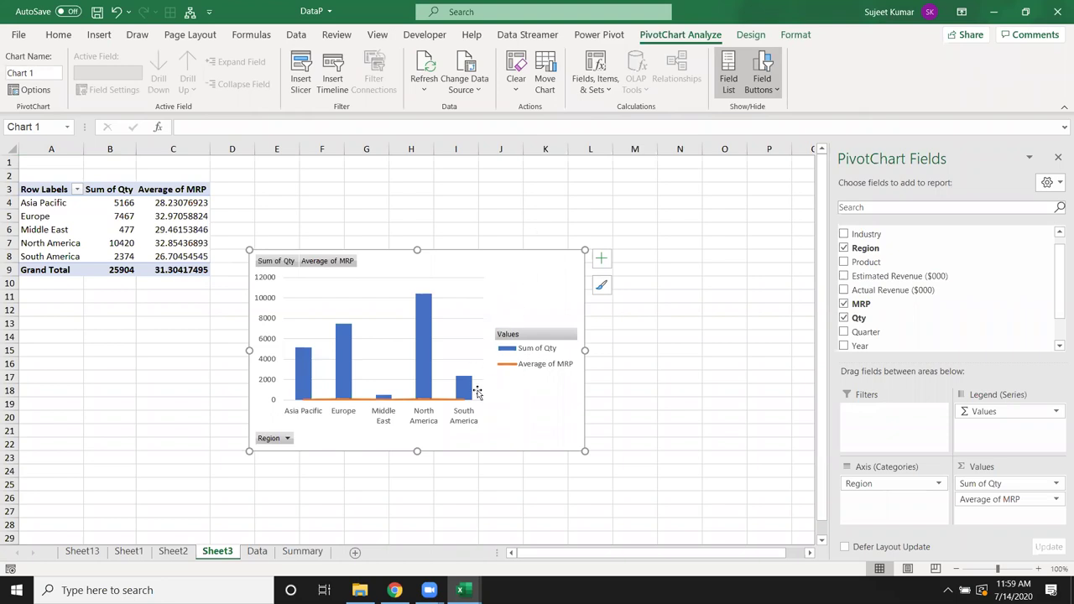
left_click(422, 378)
right_click(443, 399)
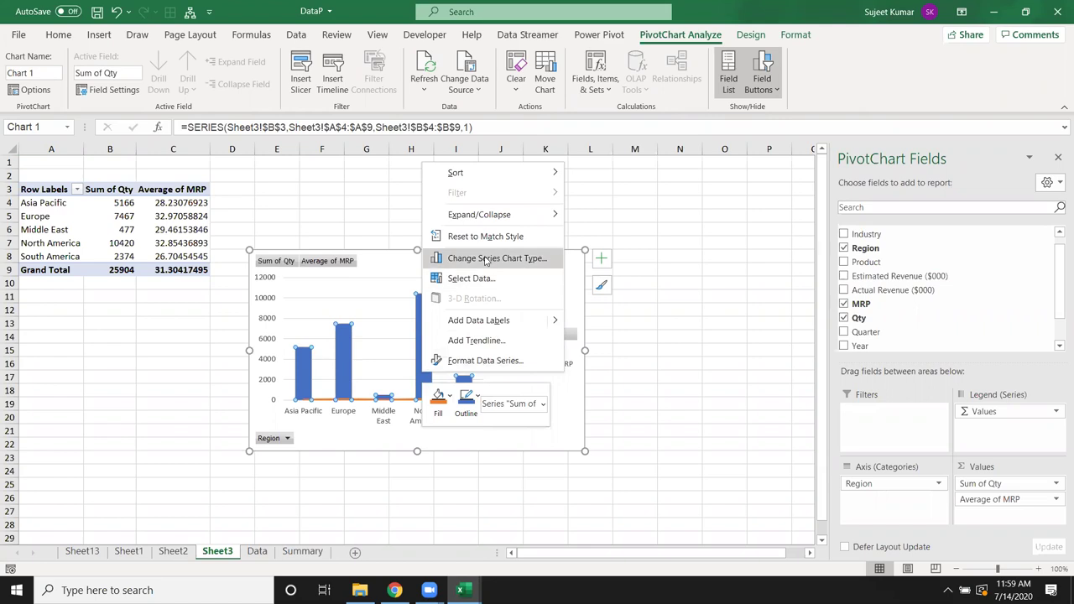
key("Escape")
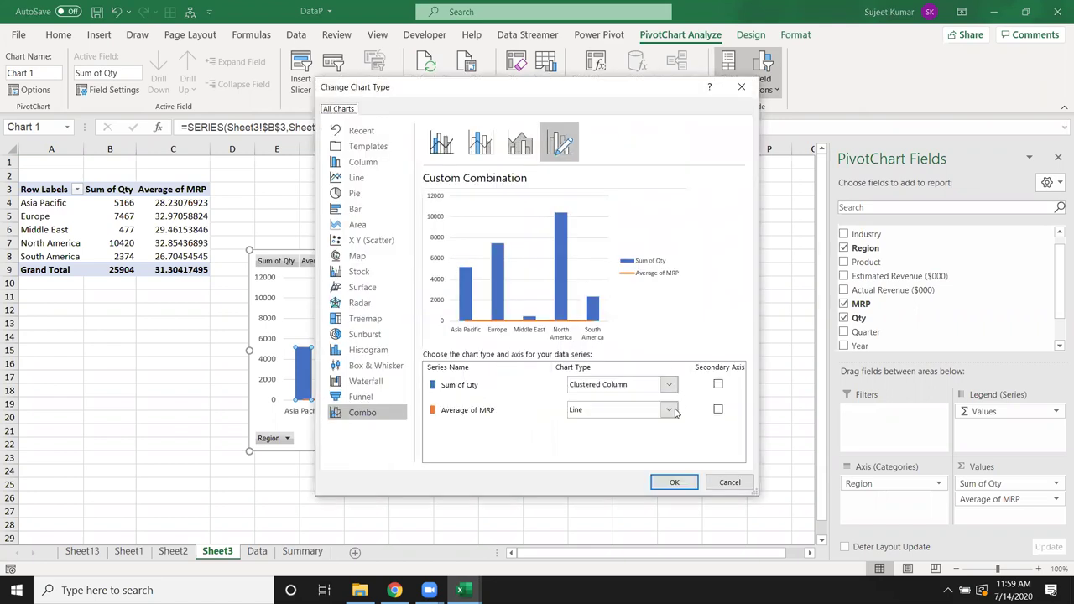
left_click(664, 413)
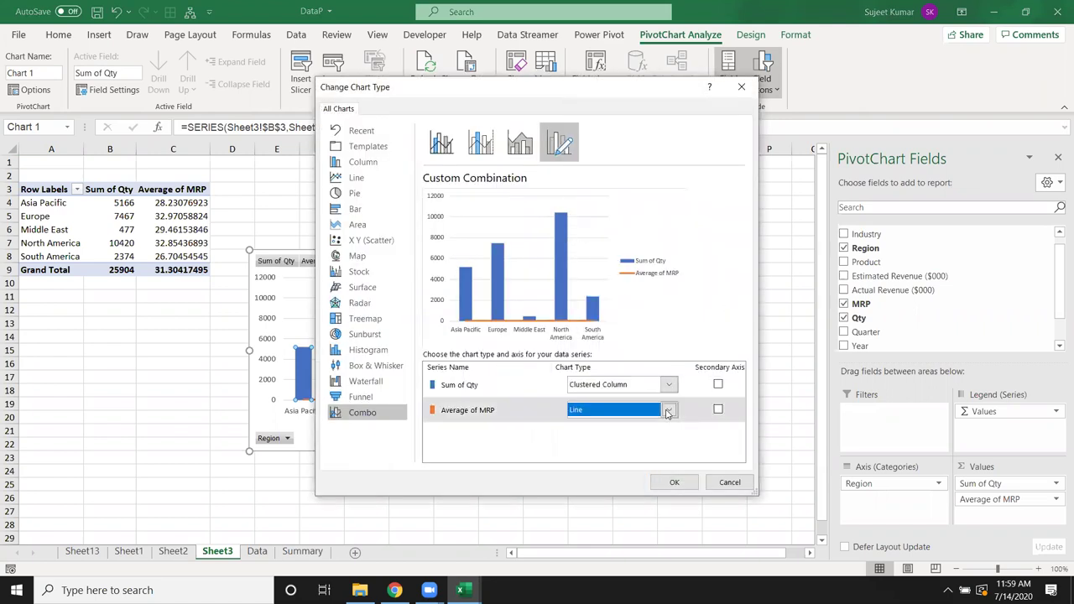
left_click(717, 410)
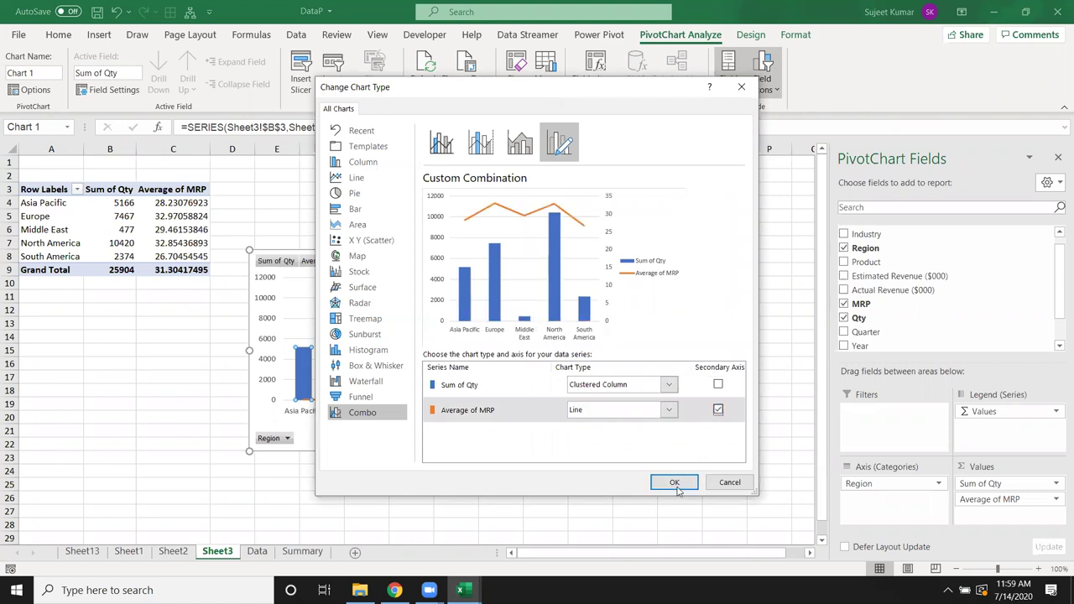
left_click(674, 483)
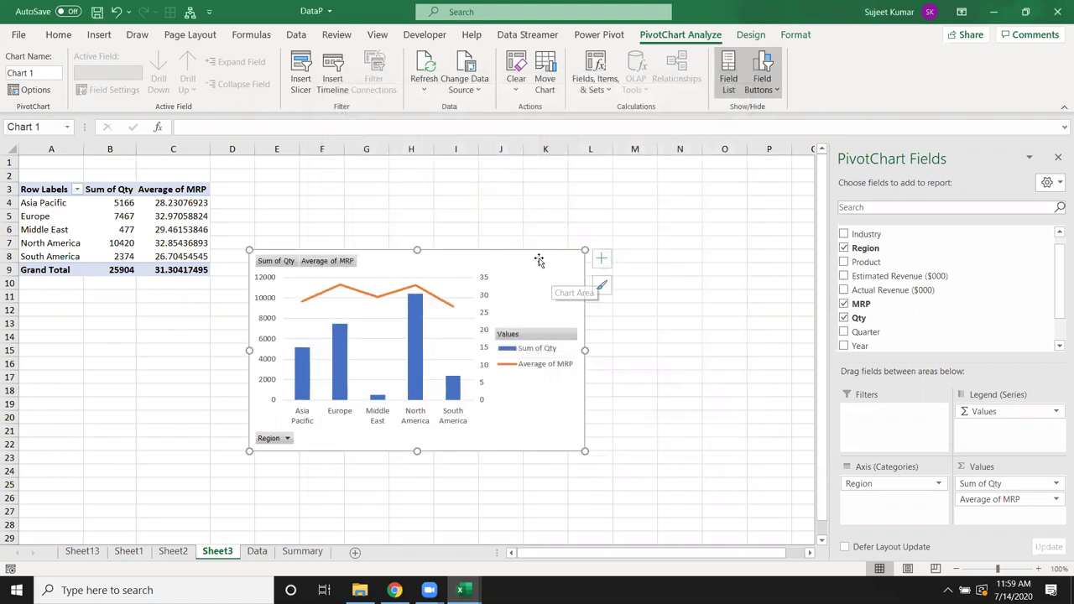
left_click_drag(539, 257, 516, 180)
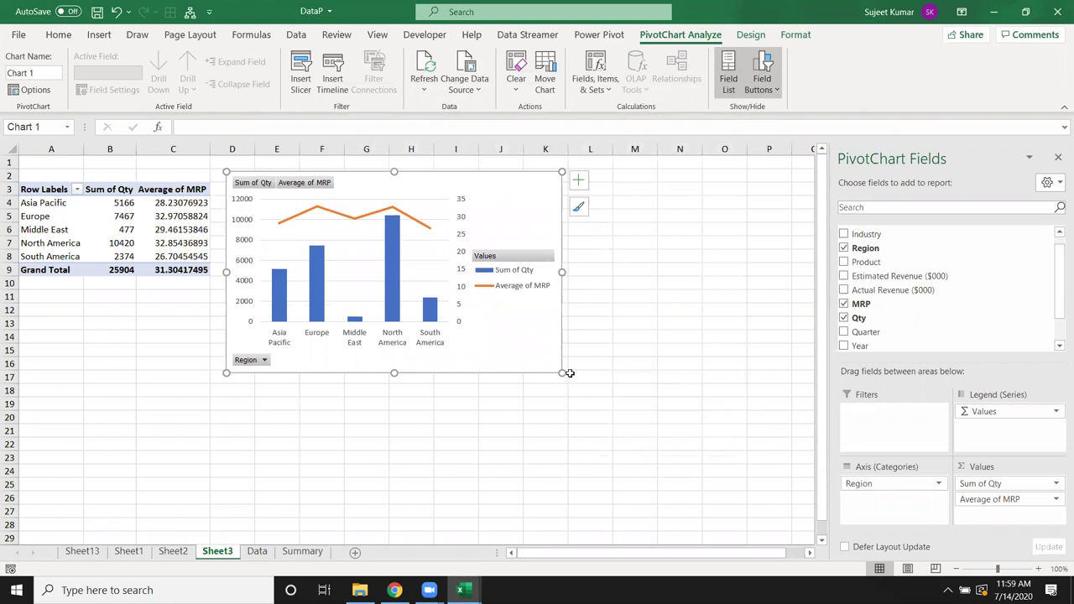
left_click_drag(561, 373, 698, 403)
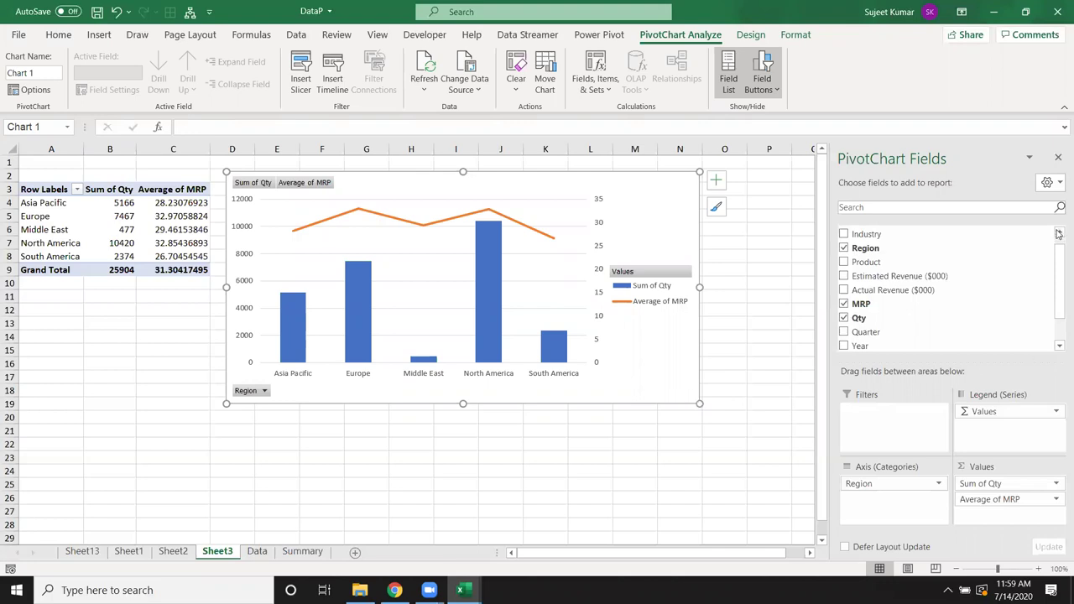
- Close the DataP workbook without saving, returning to Book1
left_click(1058, 17)
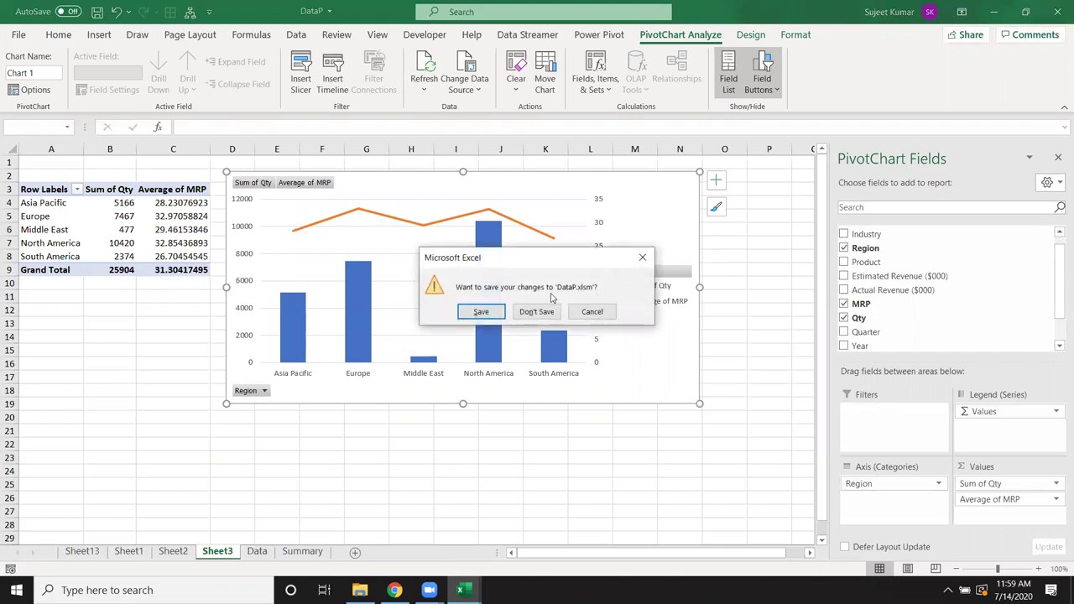
left_click(541, 309)
left_click(96, 276)
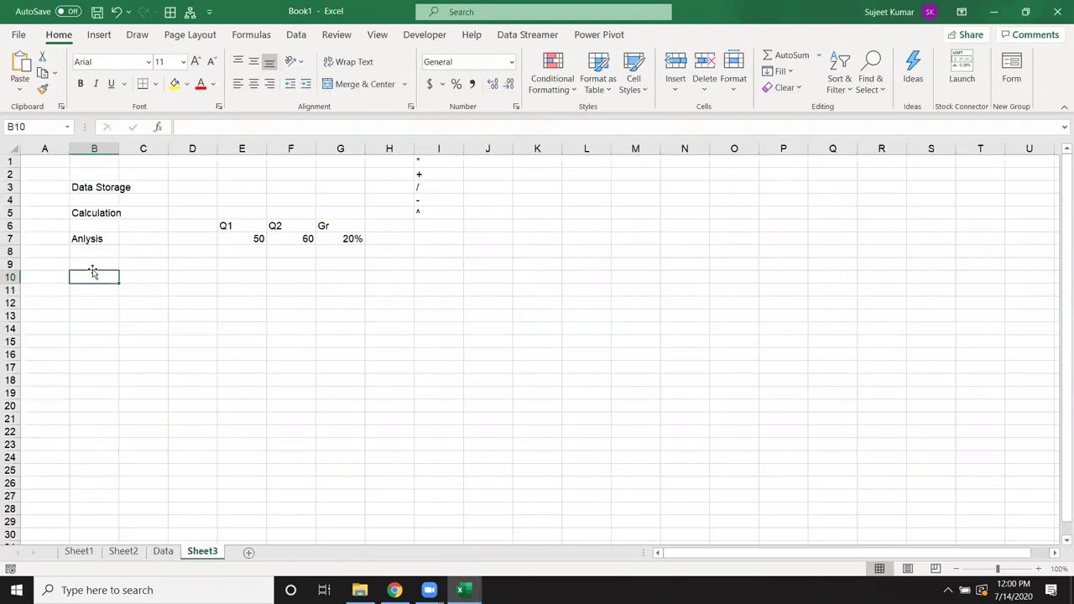
- Enter the label 'Report Re-persentation' in cell B9, adding the hyphen via the formula bar
left_click(92, 262)
type("R")
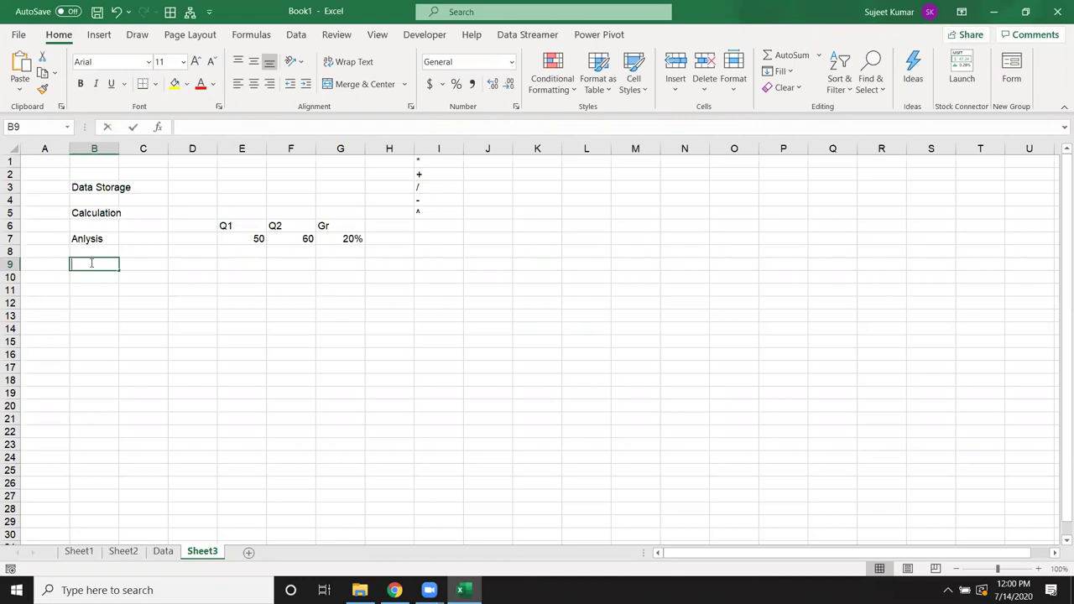
type("eport")
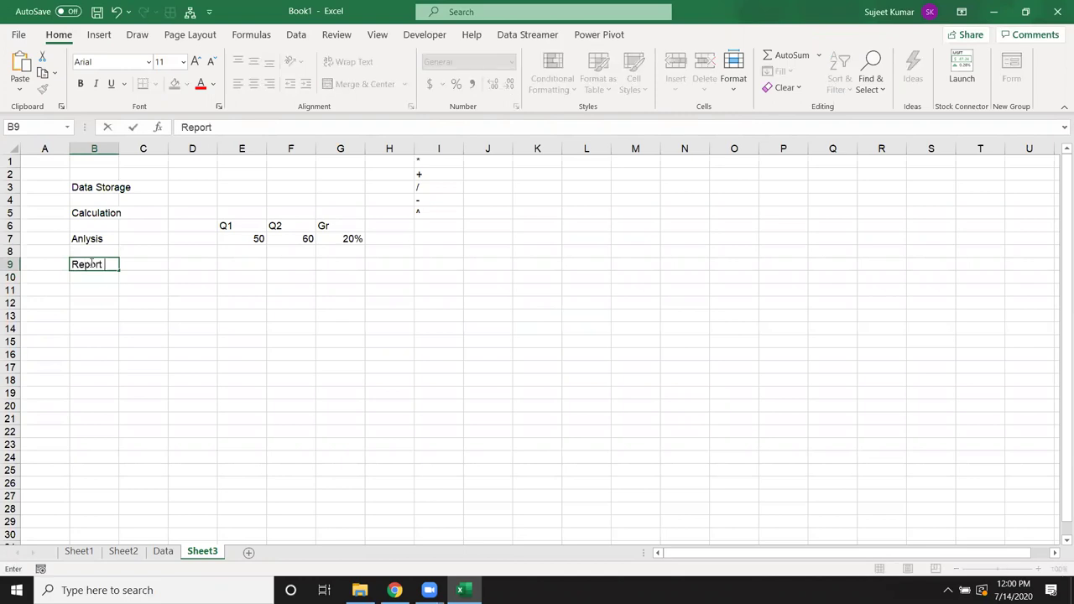
type(" Re")
type("pers")
type("entation")
key("Return")
left_click(96, 263)
left_click(220, 127)
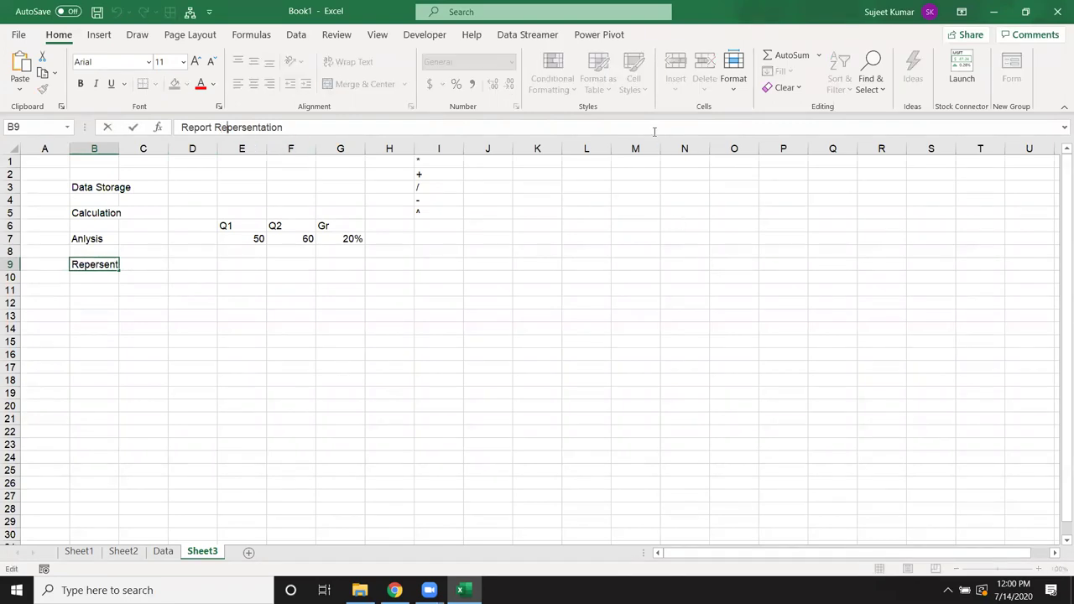
type("-")
left_click(584, 236)
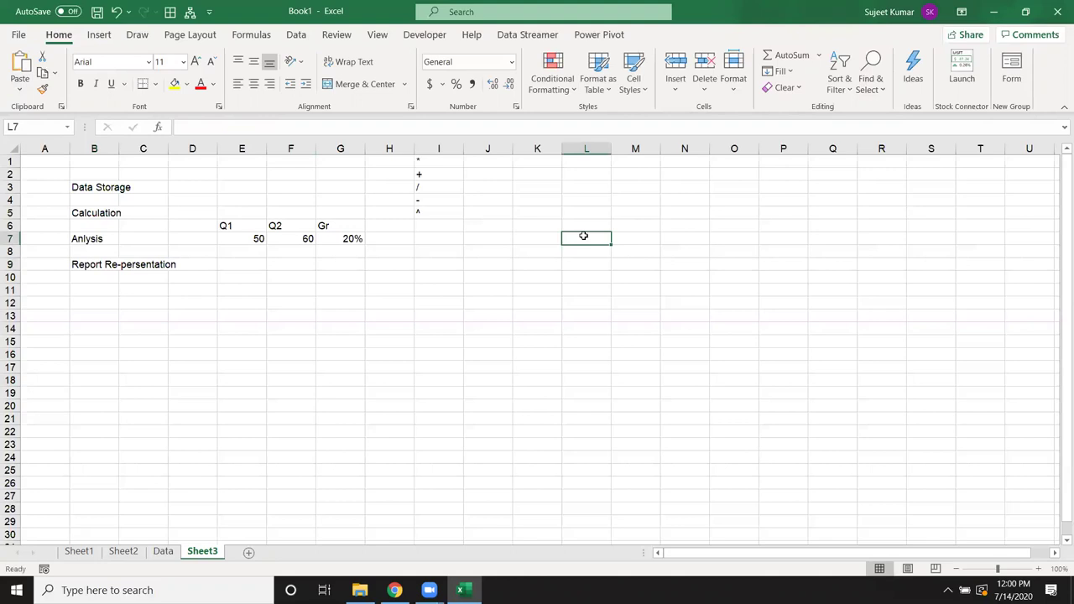
left_click(101, 301)
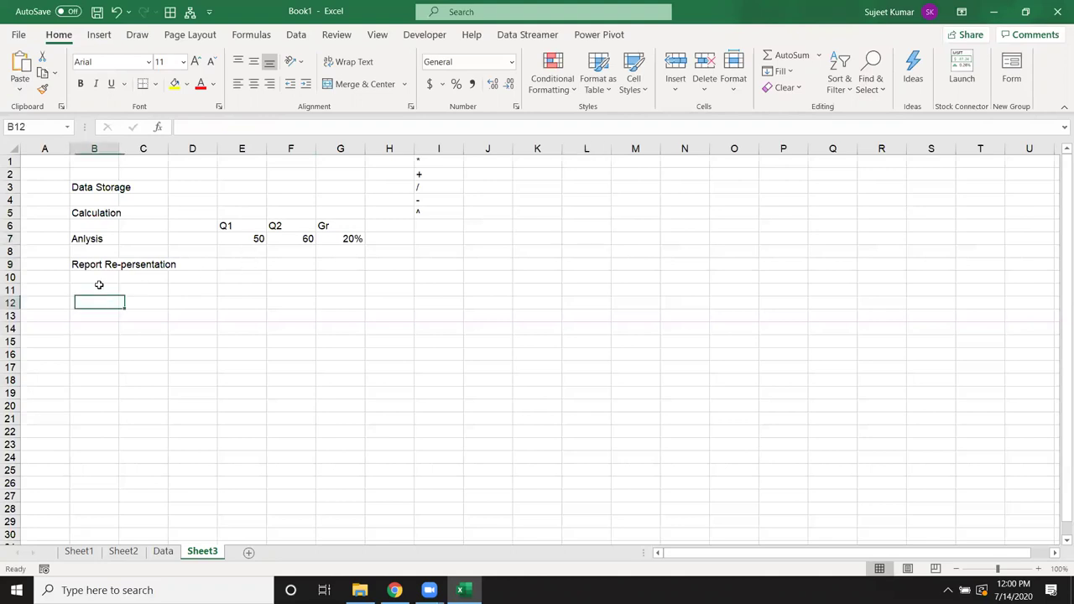
- Open 8.Sales Performance Dashboard from the Recent workbooks list under File > Open
left_click(21, 37)
left_click(38, 126)
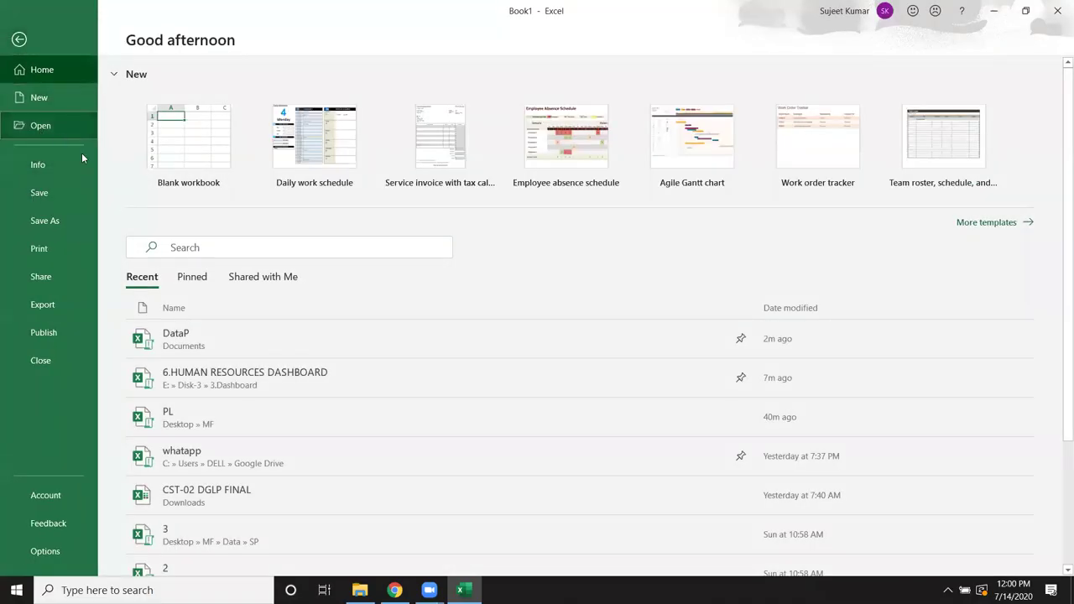
scroll(604, 378, "down", 1)
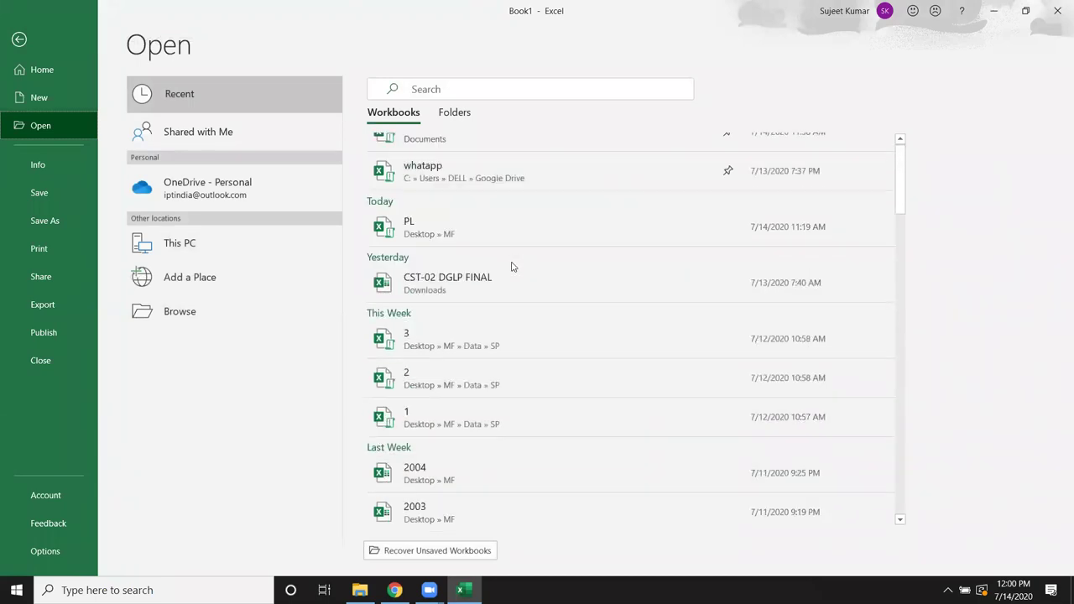
scroll(519, 304, "down", 3)
scroll(570, 347, "down", 3)
scroll(588, 355, "down", 2)
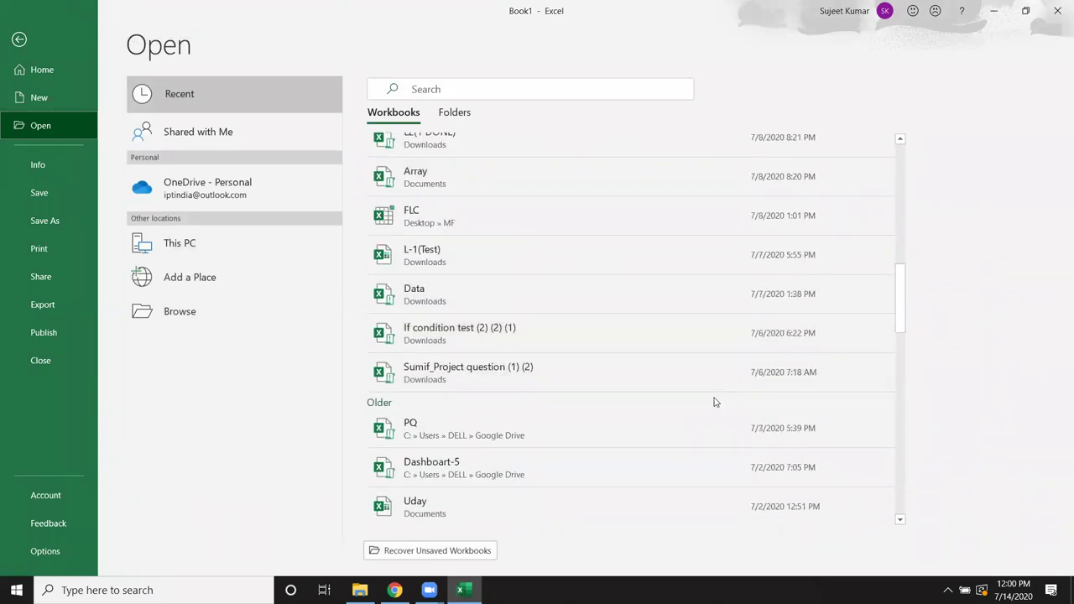
scroll(713, 400, "down", 2)
scroll(713, 403, "down", 3)
scroll(712, 403, "down", 3)
scroll(712, 403, "down", 1)
scroll(713, 403, "down", 2)
left_click(644, 472)
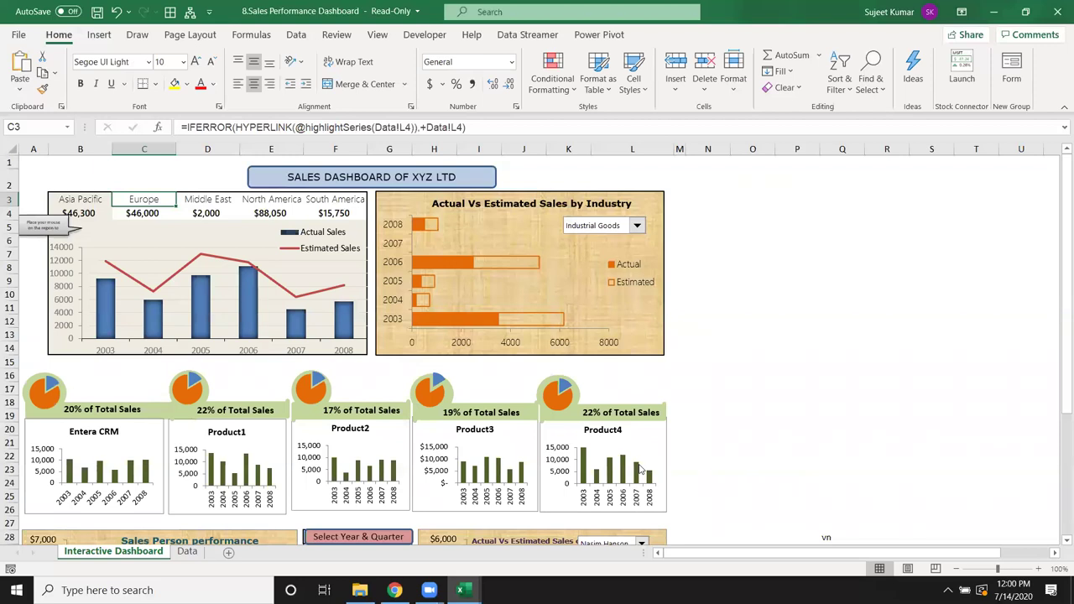
- Try the dashboard's Europe region link and dismiss the cannot-open-file error
scroll(710, 461, "down", 3)
scroll(710, 461, "up", 3)
scroll(711, 461, "down", 5)
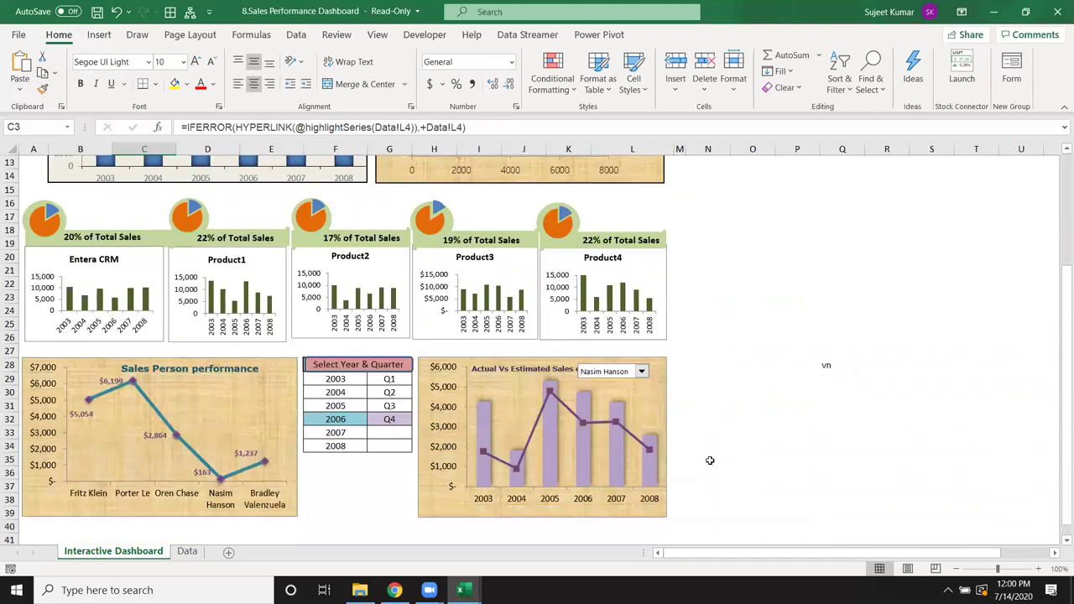
scroll(706, 459, "up", 4)
scroll(707, 460, "up", 1)
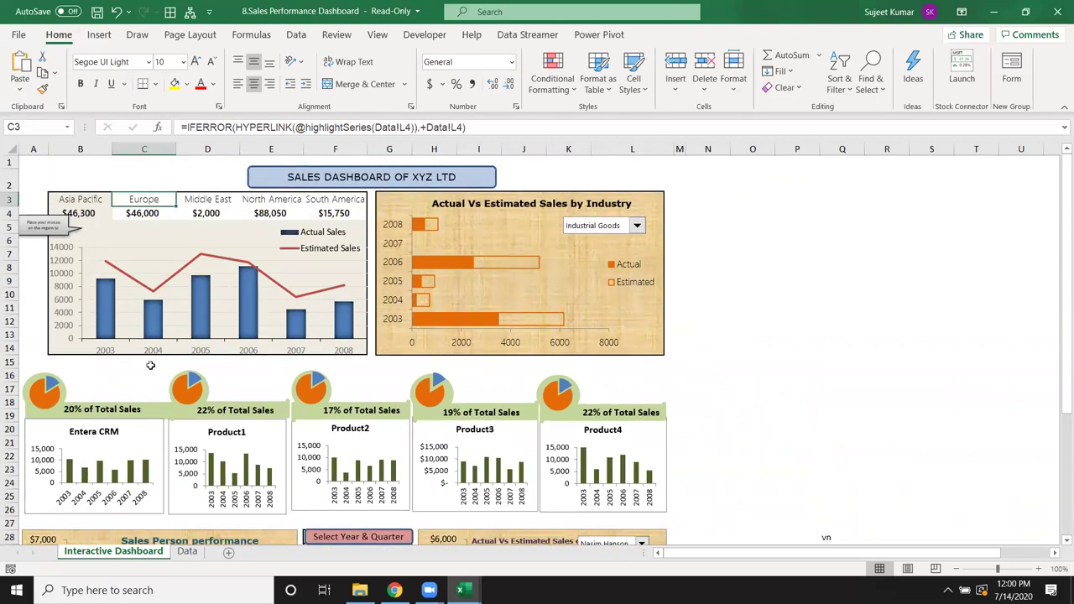
mouse_move(271, 205)
scroll(811, 400, "down", 1)
scroll(827, 424, "up", 1)
left_click(143, 201)
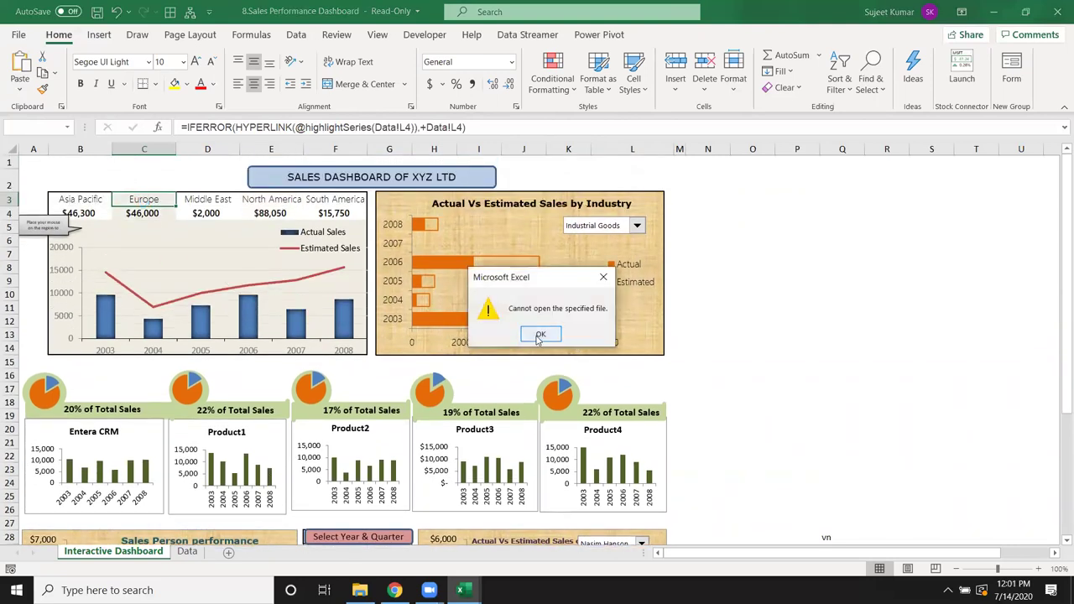
left_click(540, 334)
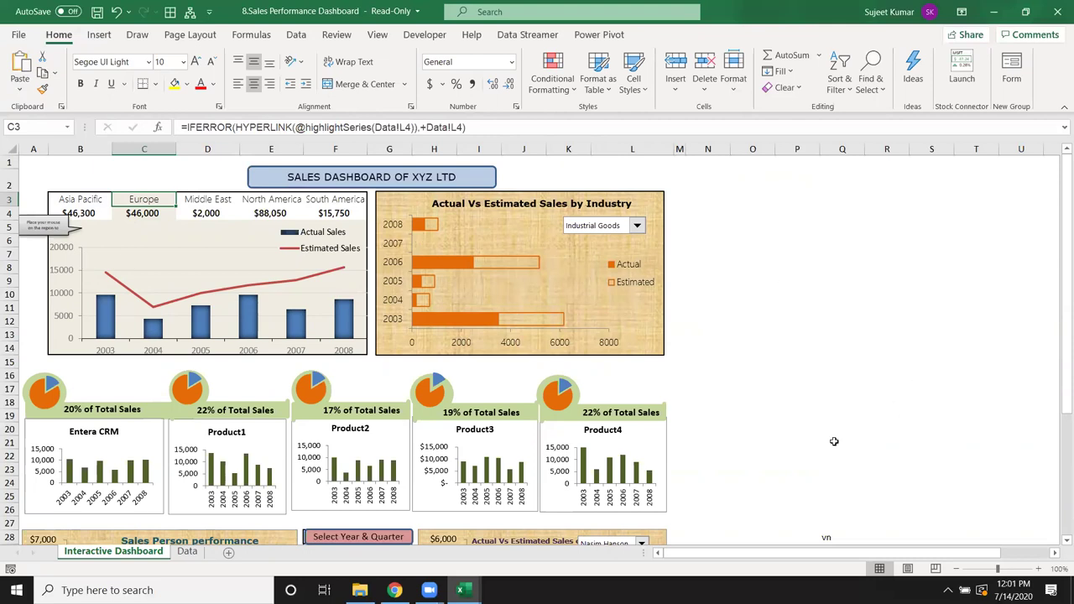
- Set the industry bar chart to show Finance figures
left_click(583, 229)
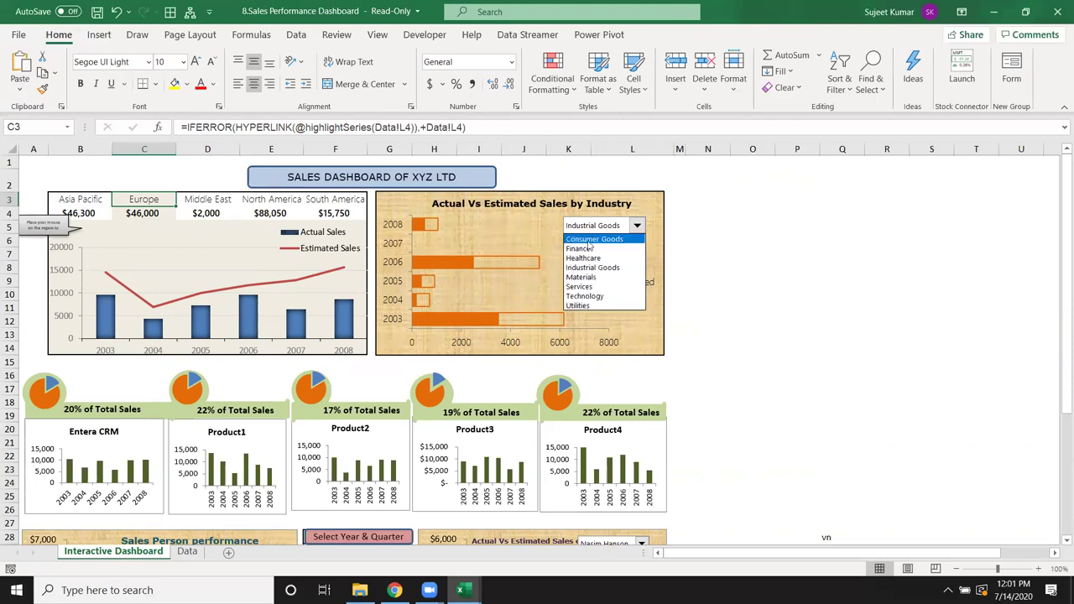
left_click(551, 242)
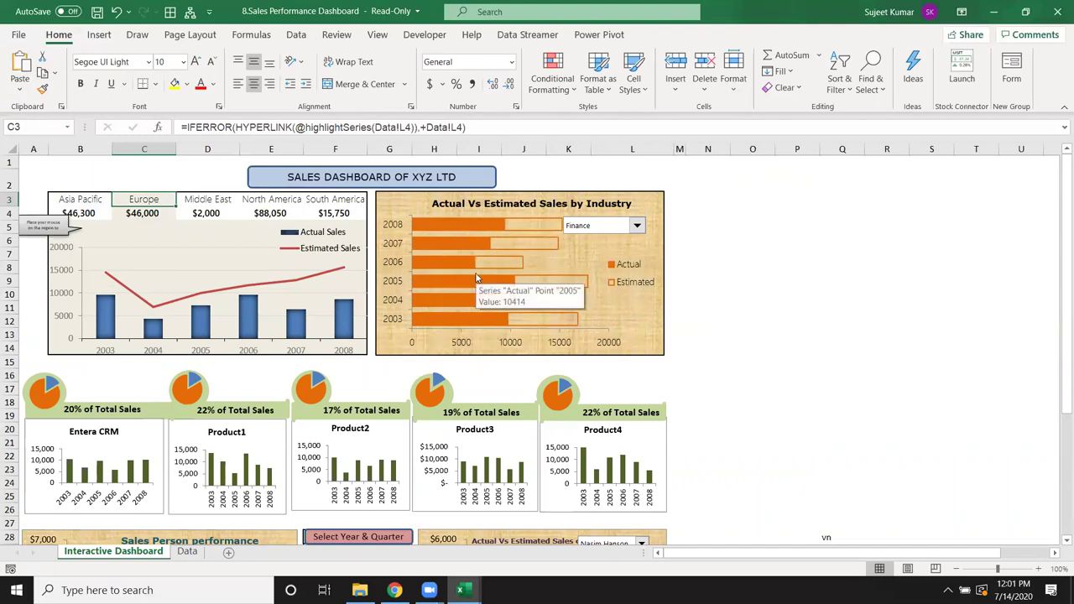
left_click(637, 227)
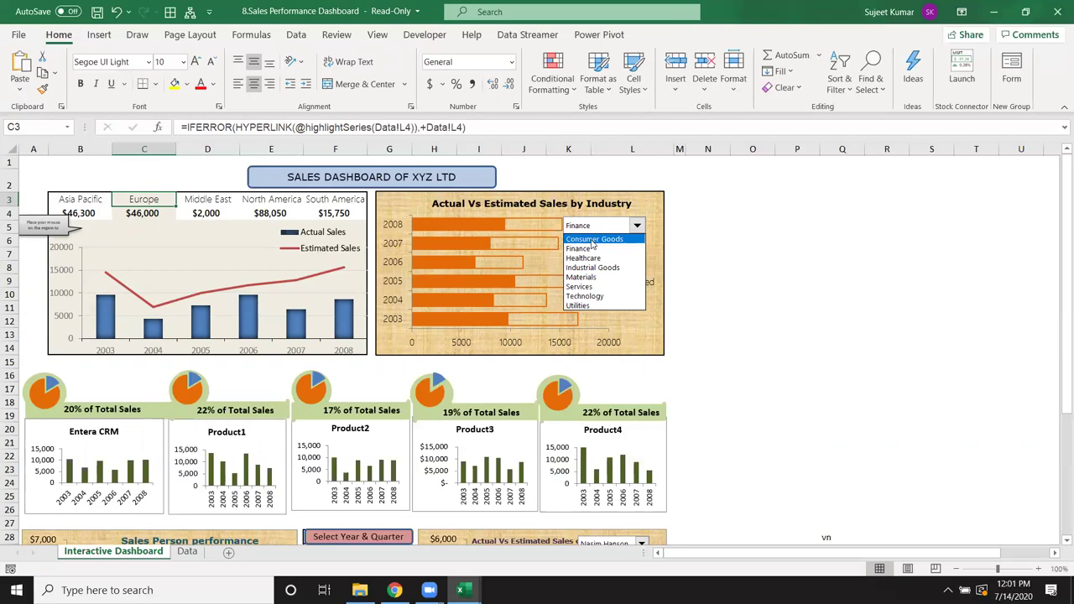
left_click(589, 249)
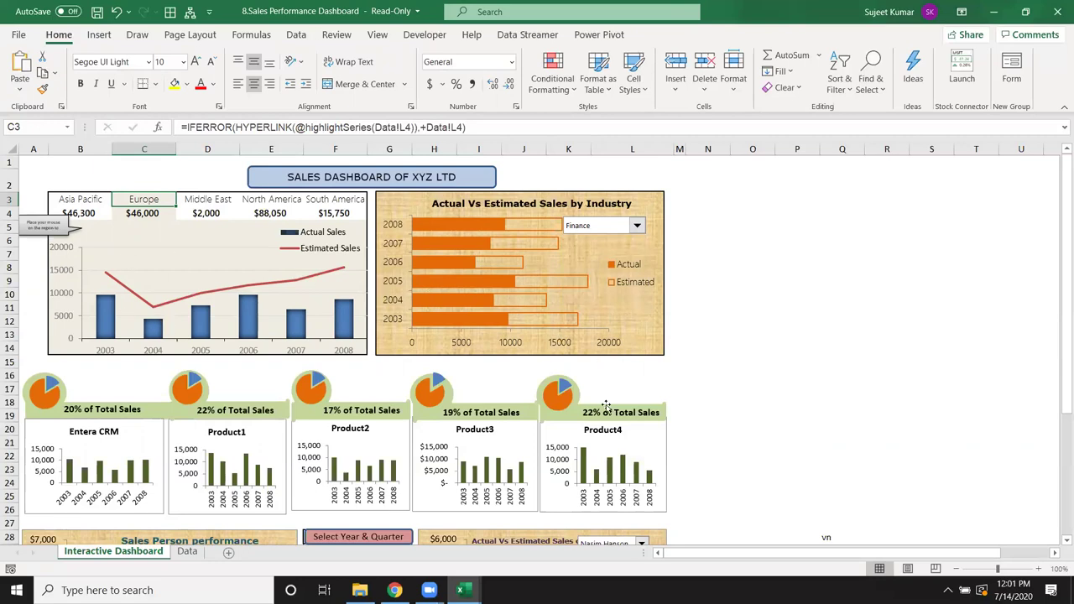
- Show salesperson performance for 2004 Q2, then close the dashboard workbook
mouse_move(523, 478)
scroll(511, 477, "down", 3)
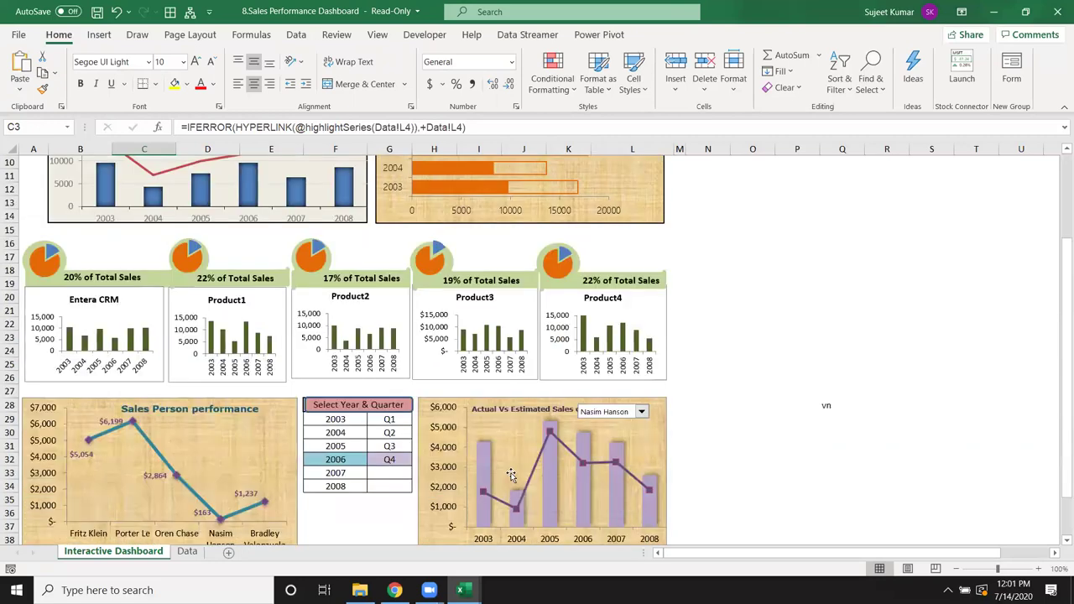
left_click(352, 431)
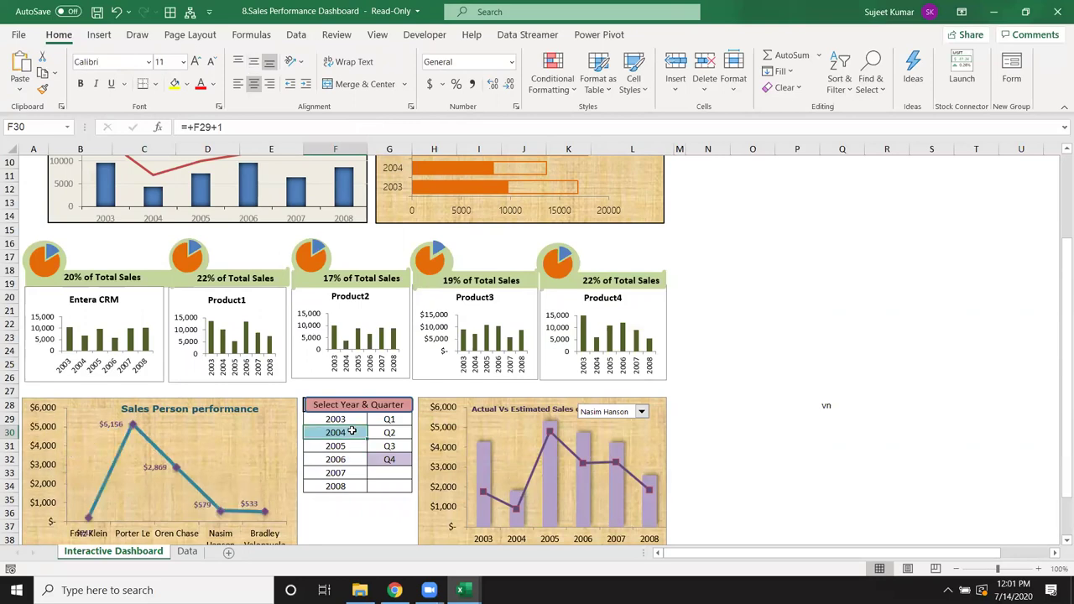
left_click(393, 433)
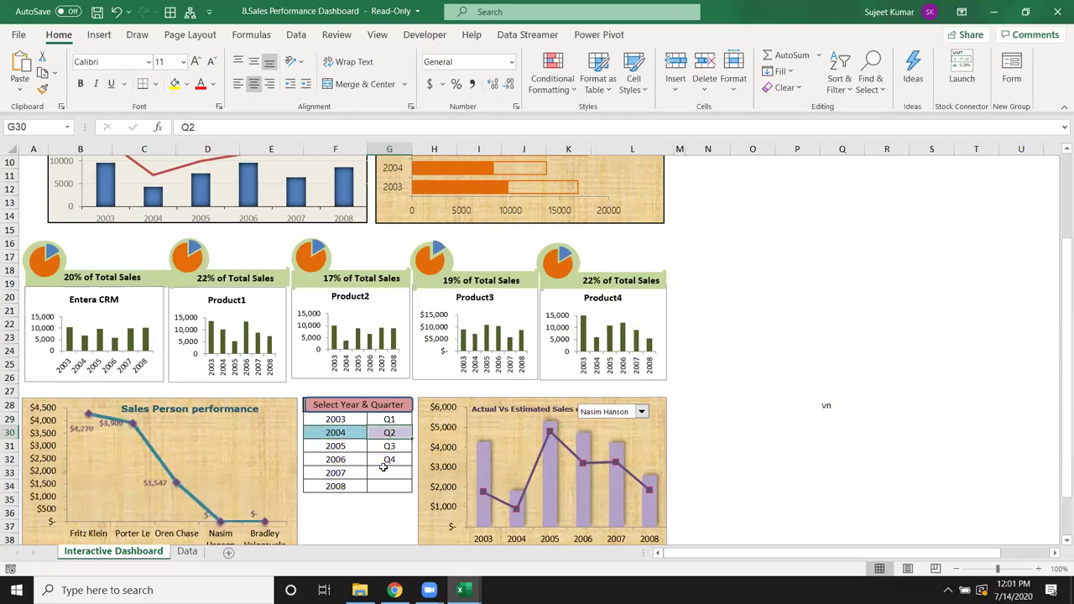
scroll(634, 377, "up", 3)
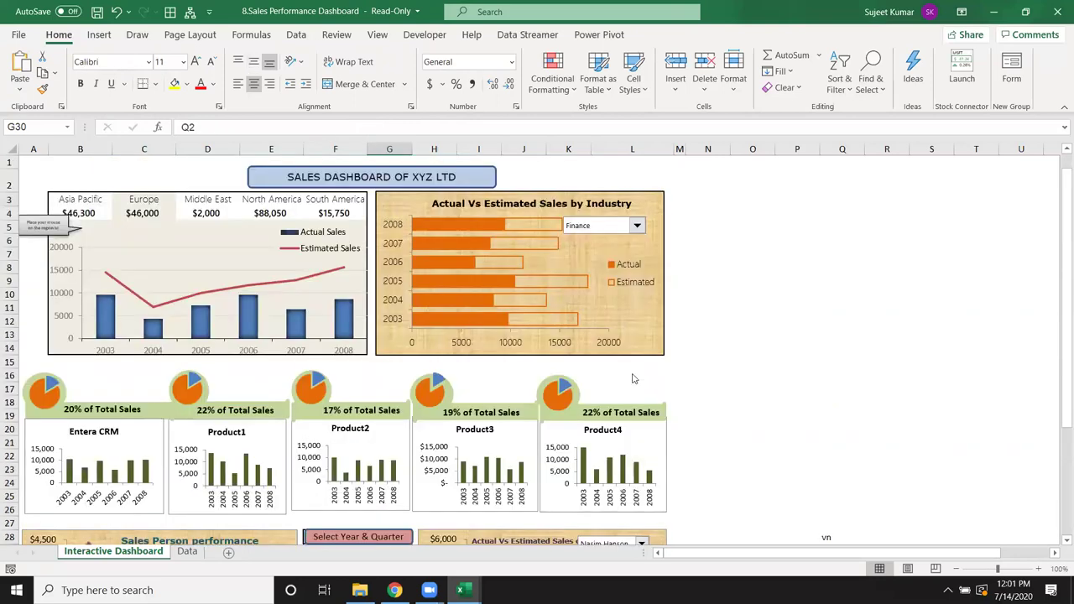
left_click(1056, 12)
- Discard the dashboard changes and enter 'Sharing' in cell B11 of Sheet3
left_click(534, 315)
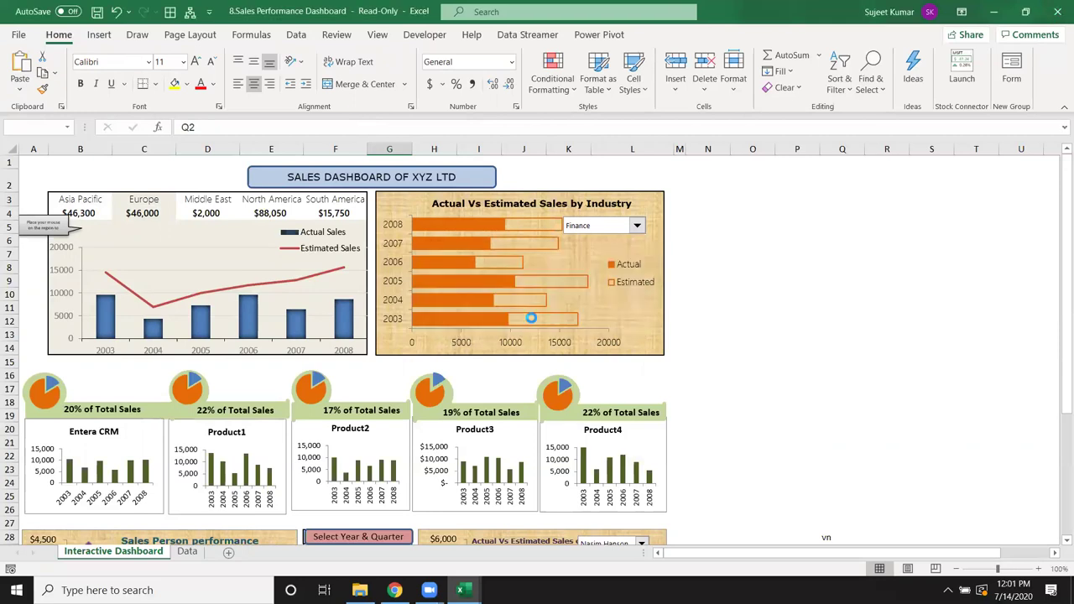
left_click(96, 289)
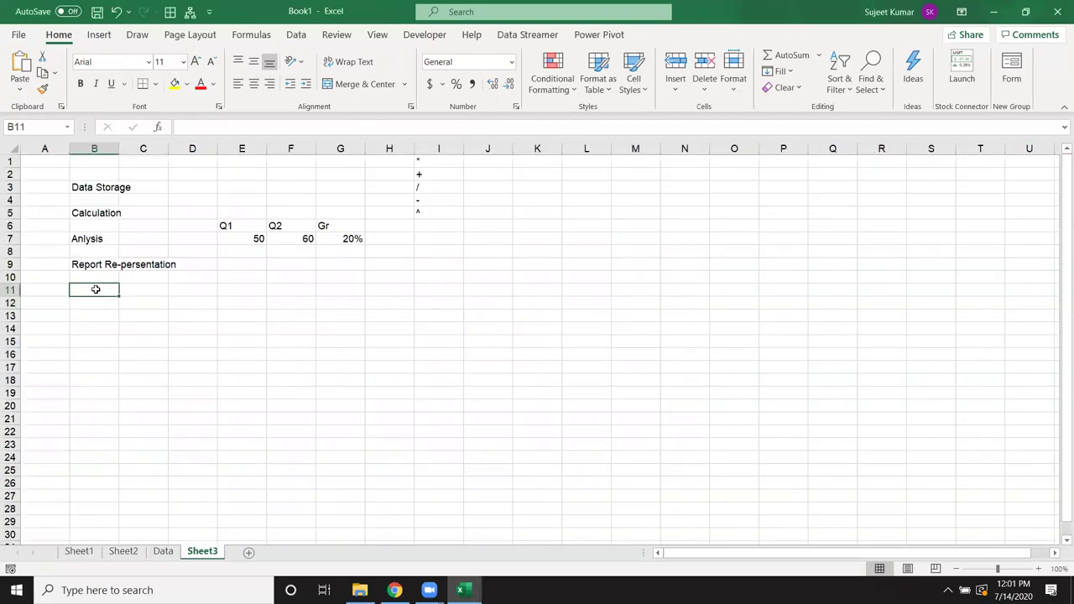
type("Shar")
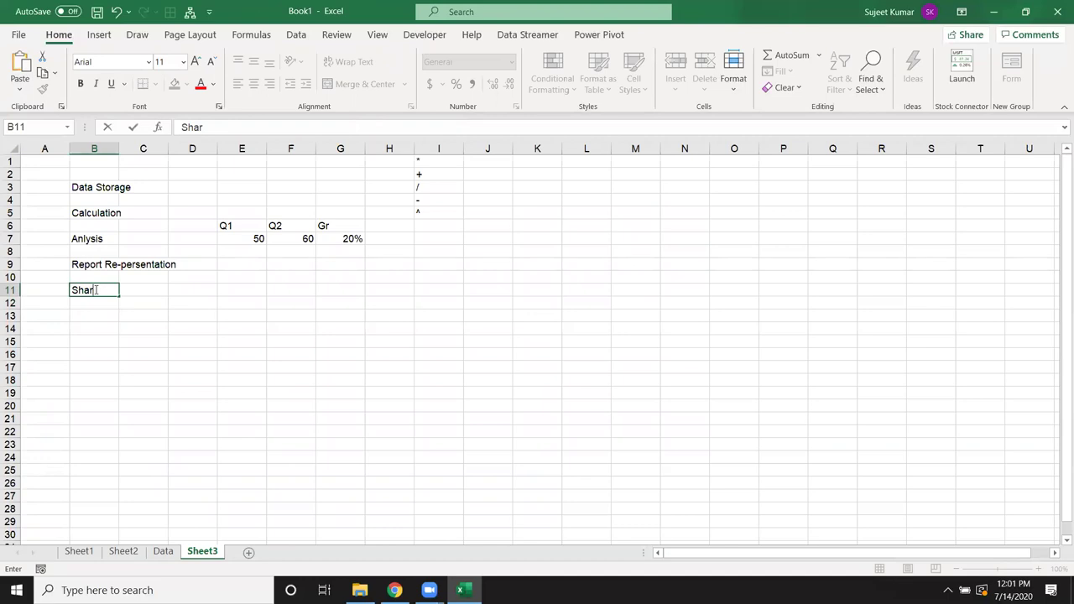
type("ing")
key("Return")
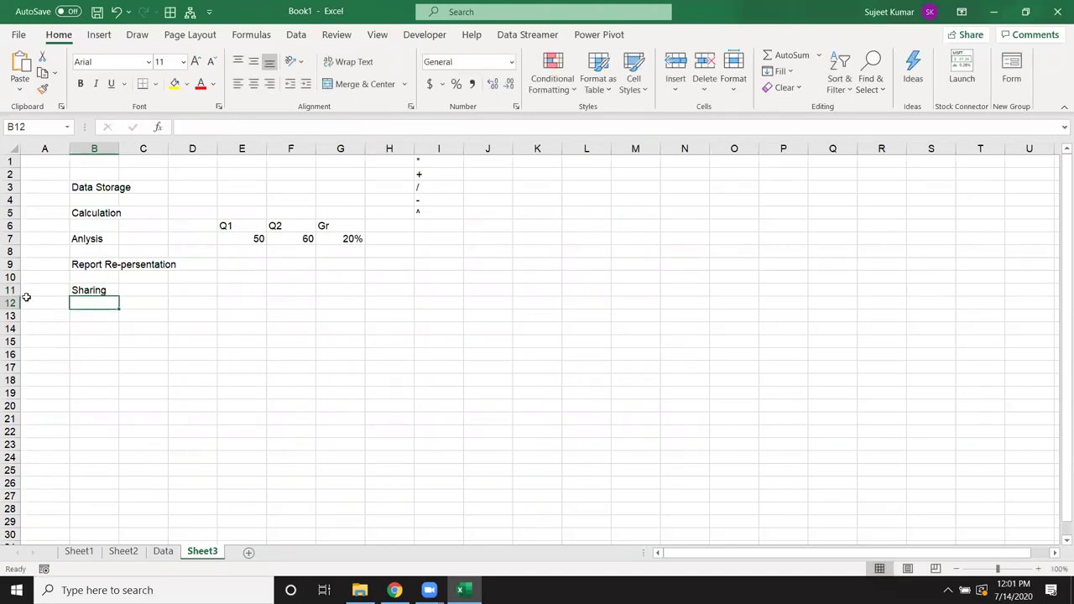
left_click(113, 289)
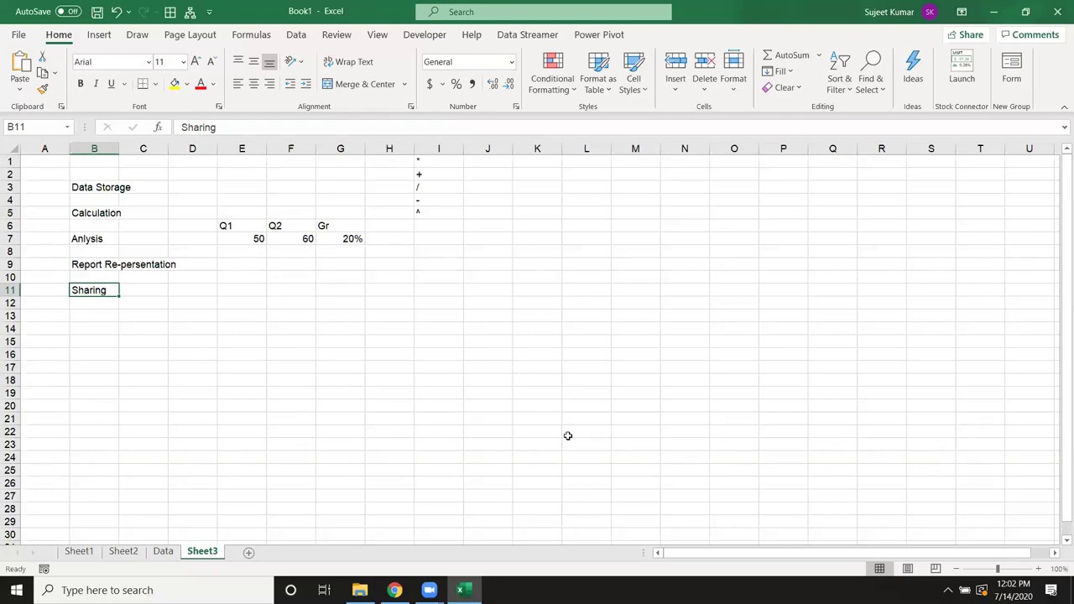
key("super+d")
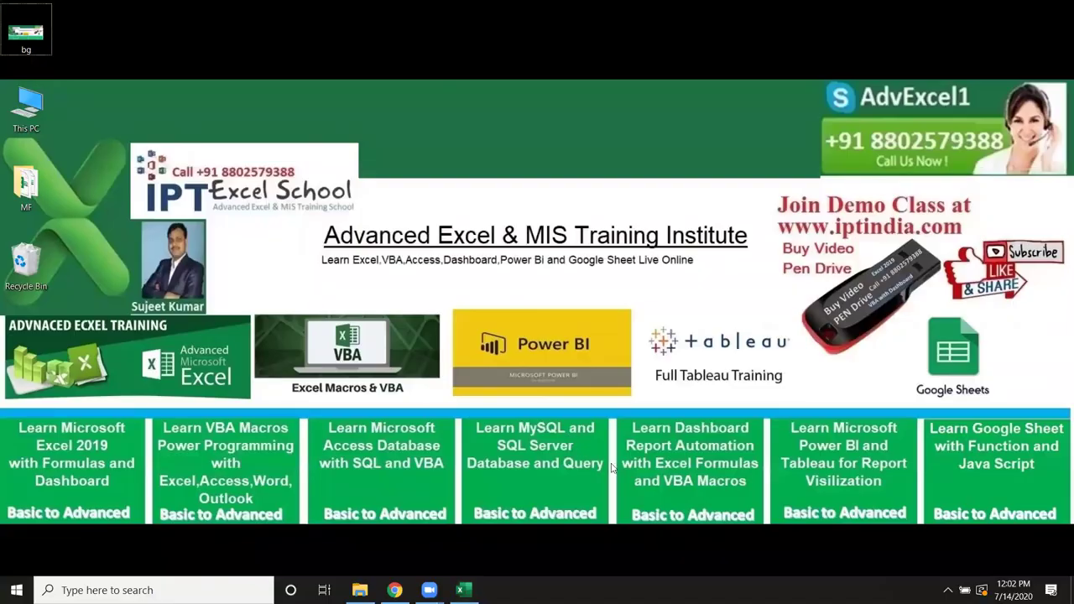
left_click_drag(438, 286, 646, 403)
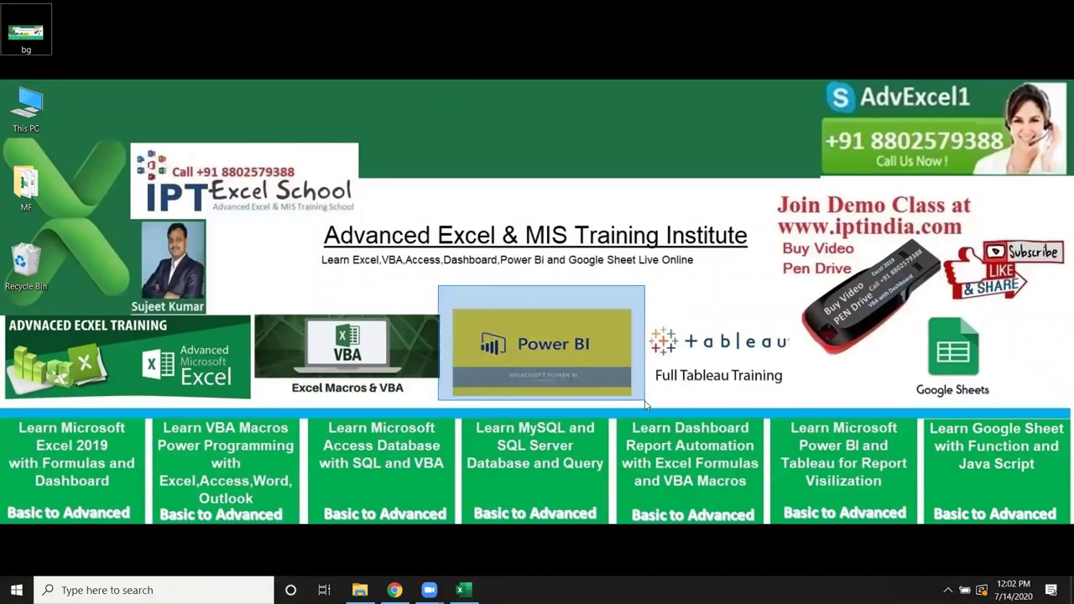
left_click_drag(636, 281, 784, 408)
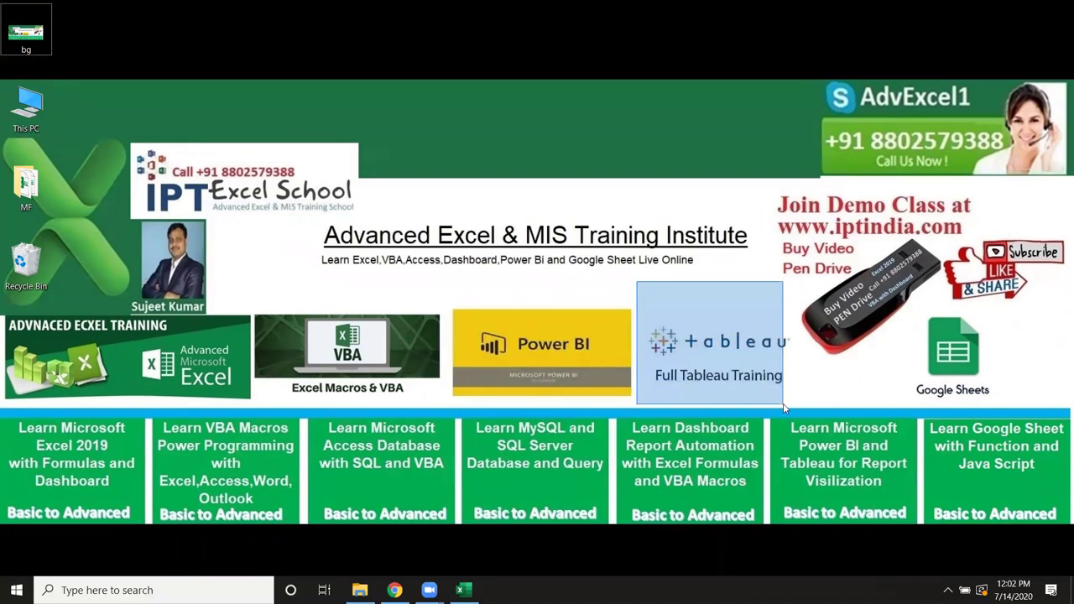
left_click_drag(444, 292, 643, 408)
mouse_move(649, 286)
left_mouse_down()
mouse_move(797, 414)
mouse_move(447, 300)
left_mouse_up()
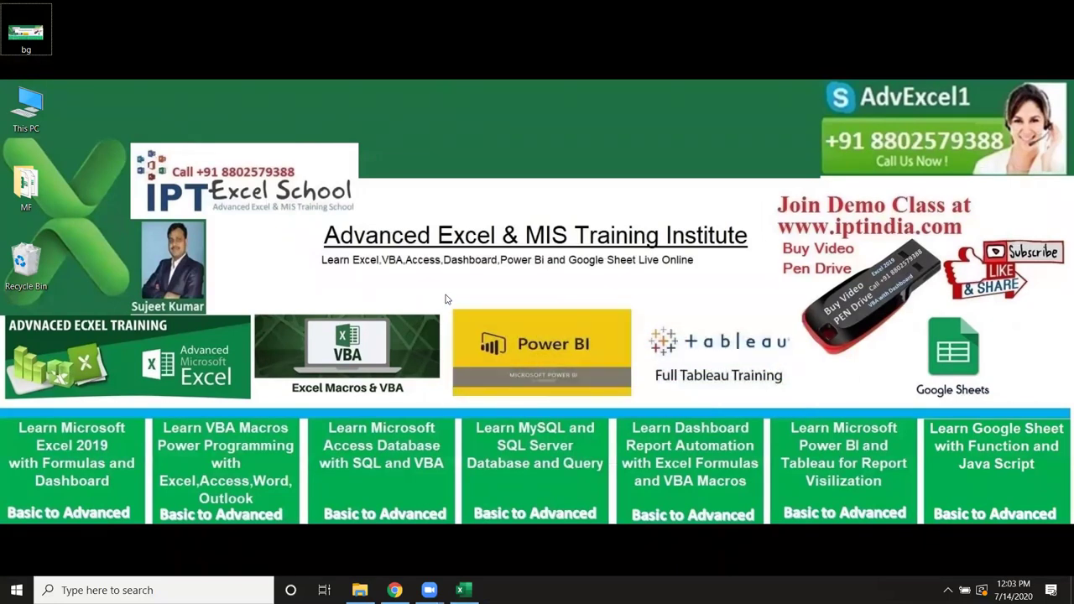
key("alt+Tab")
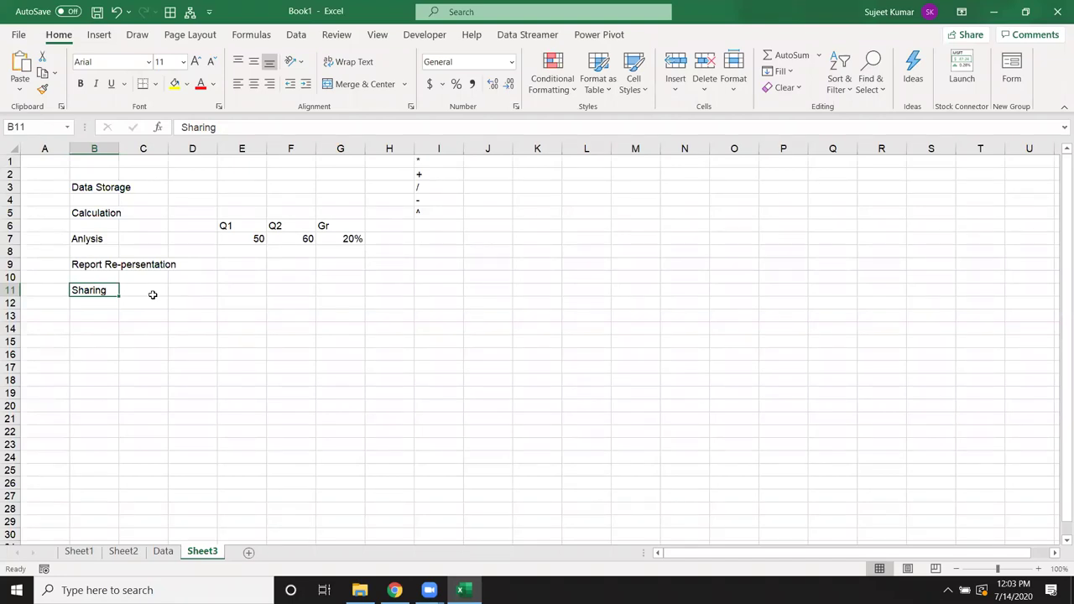
- Preview the CST-02 DGLP FINAL.xlsx attachment from the Gmail inbox, then return to Excel
left_click(393, 587)
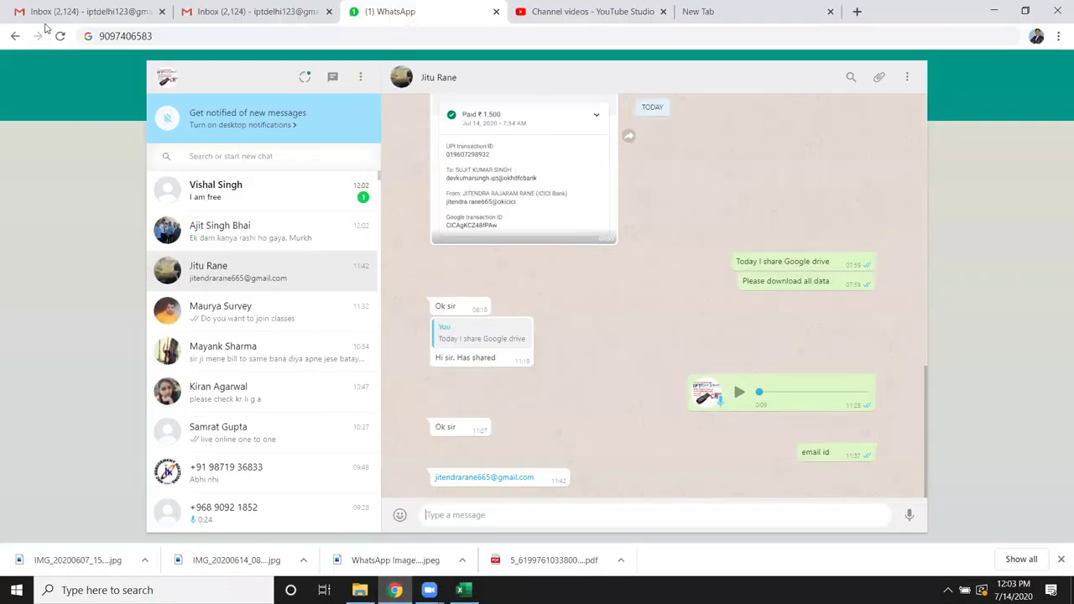
left_click(88, 12)
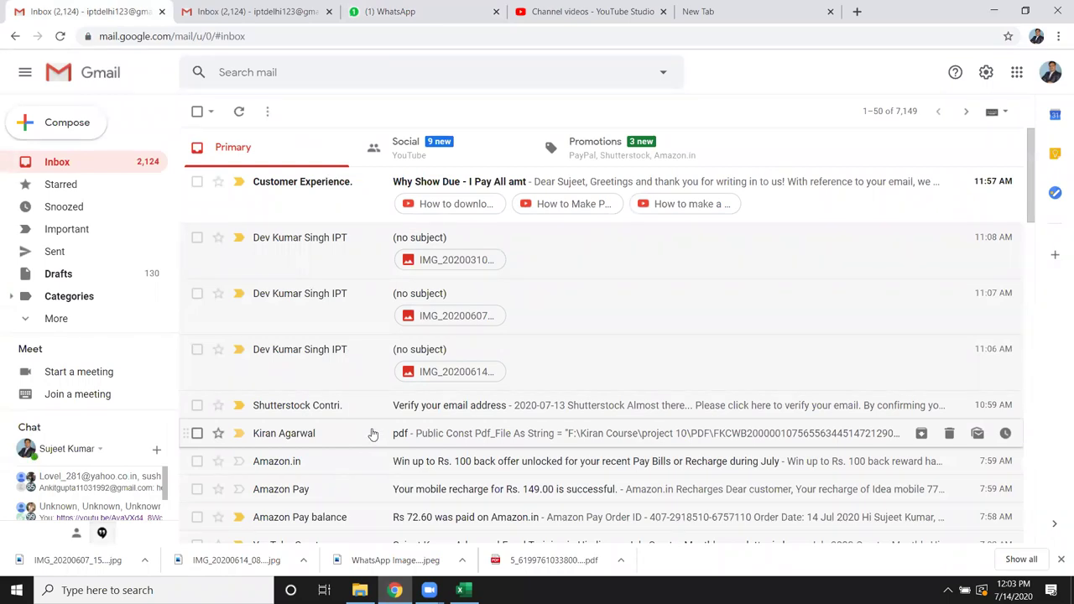
scroll(372, 434, "down", 1)
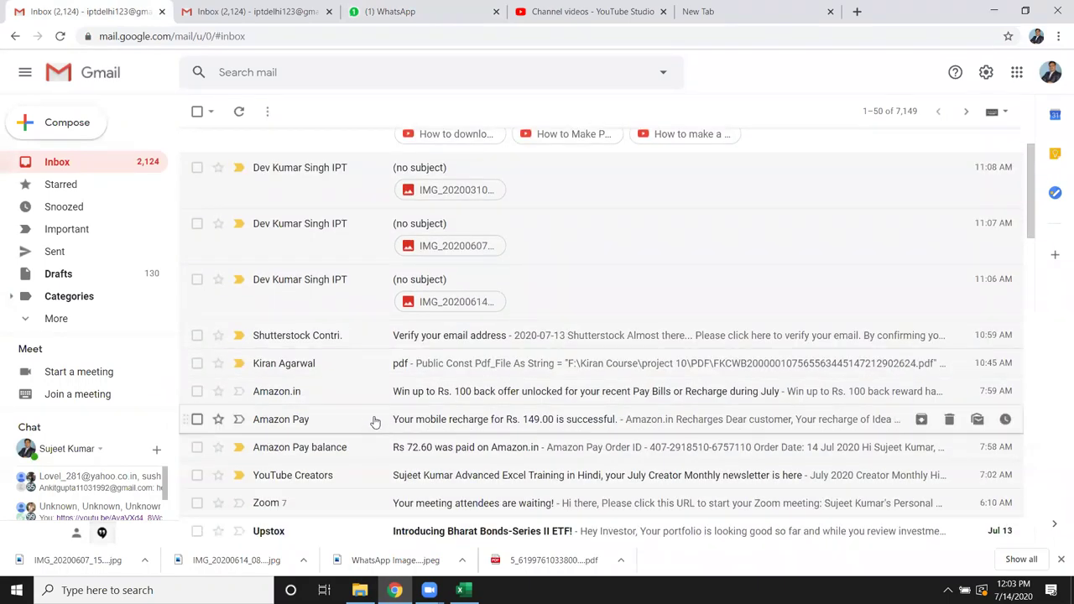
scroll(376, 422, "down", 1)
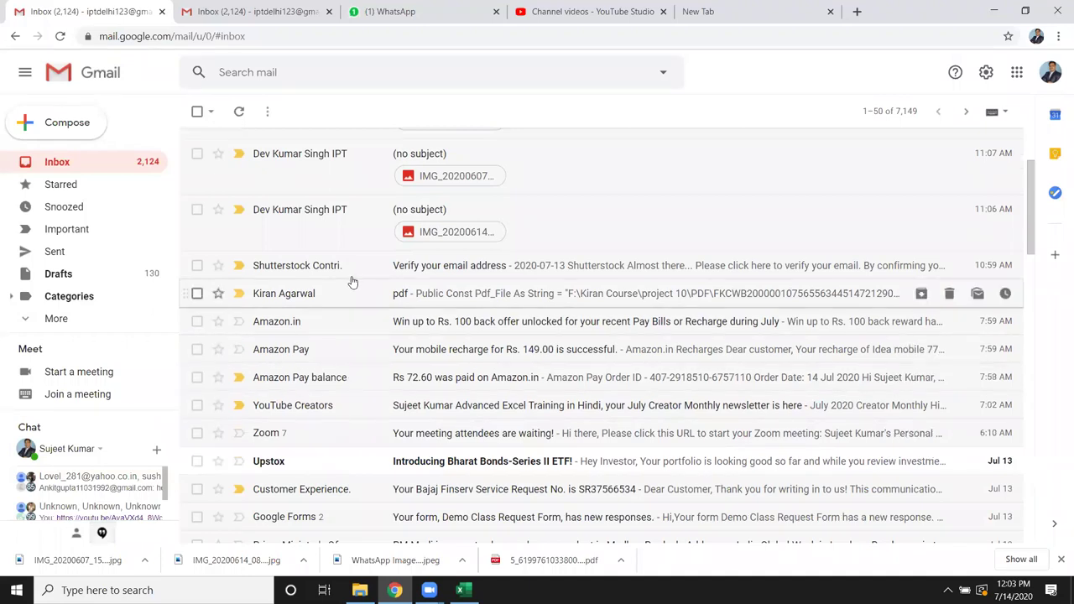
scroll(403, 405, "down", 3)
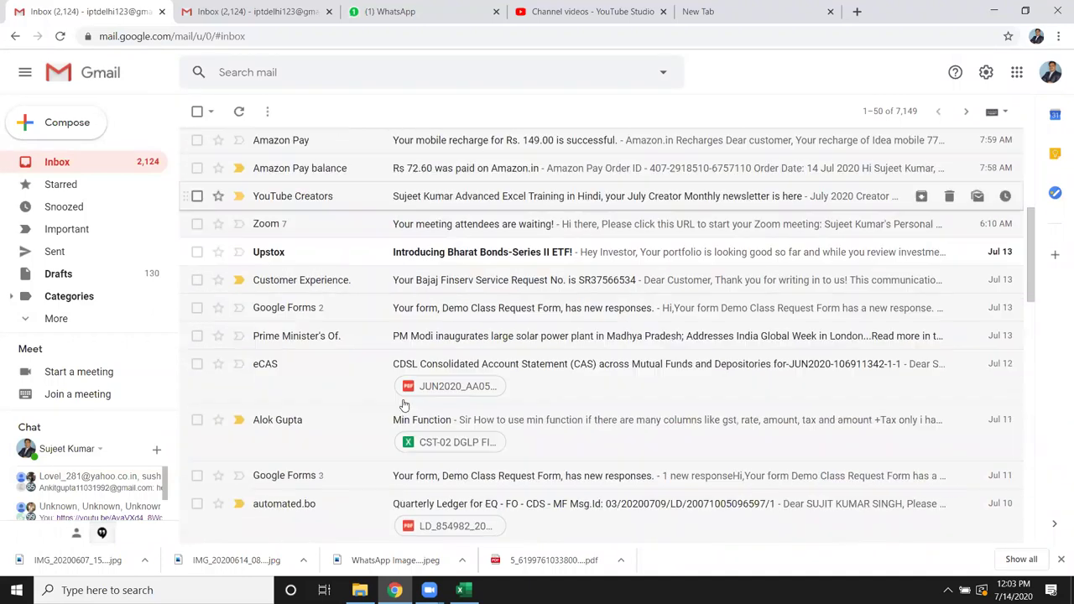
left_click(425, 446)
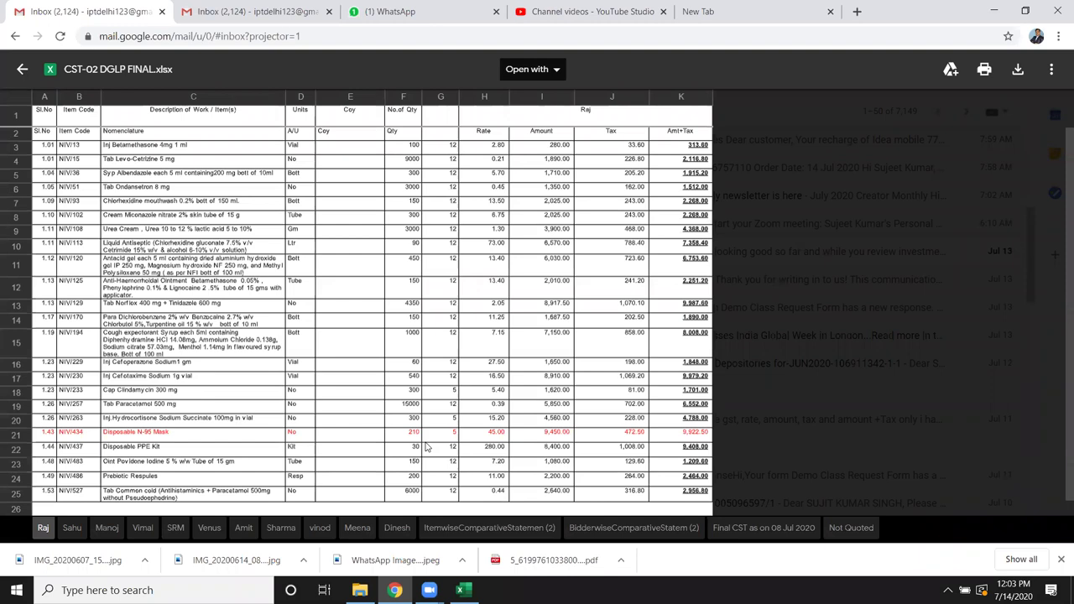
key("Escape")
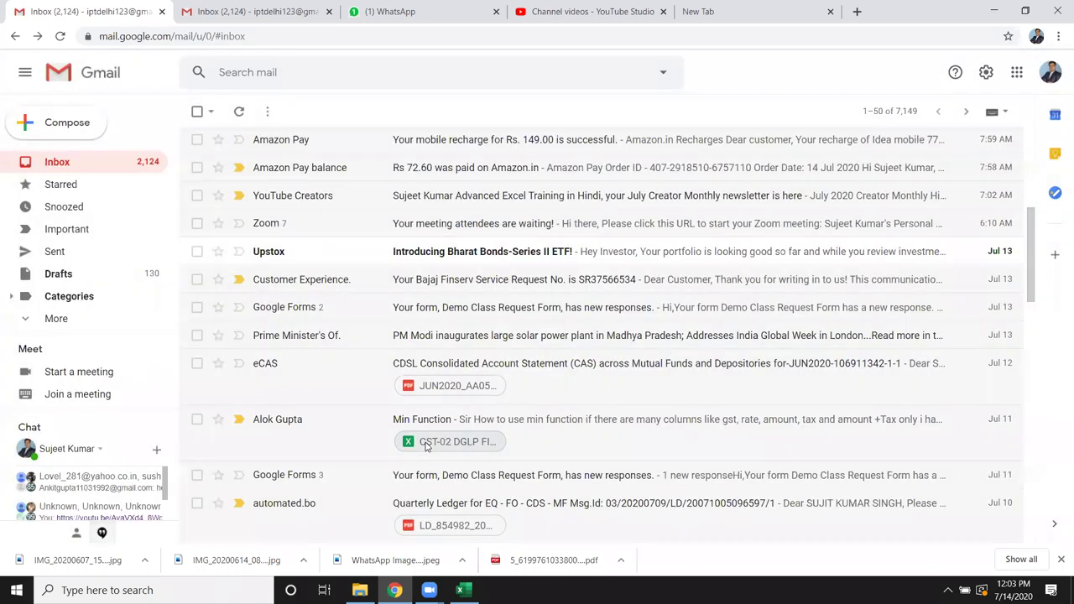
key("alt+Tab")
- Select the topic labels from Data Storage in B3 through Sharing in B11
left_click(97, 186)
left_click(98, 215)
left_click(98, 240)
left_click(103, 264)
left_click(106, 290)
left_click_drag(107, 290, 90, 183)
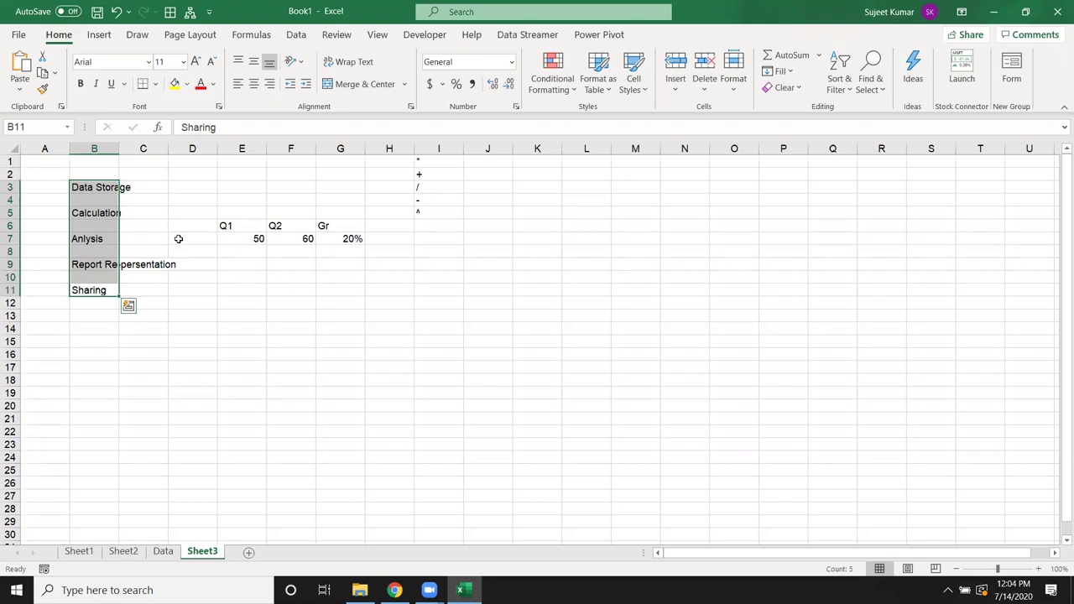
left_click(435, 290)
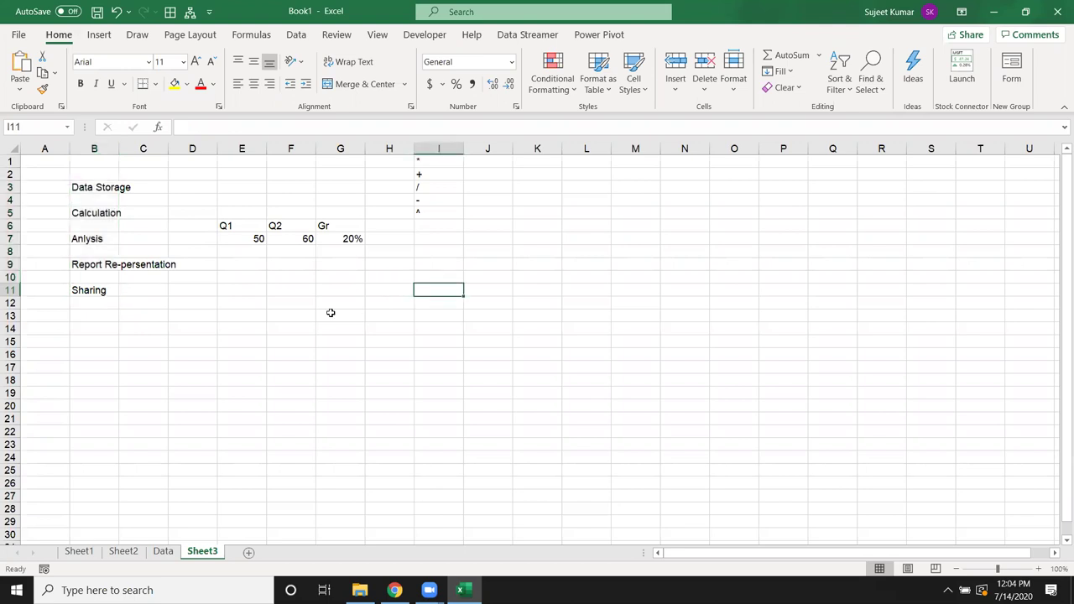
- Delete the contents of range A2:D13 and select the D1:I8 block
left_click_drag(180, 315, 10, 173)
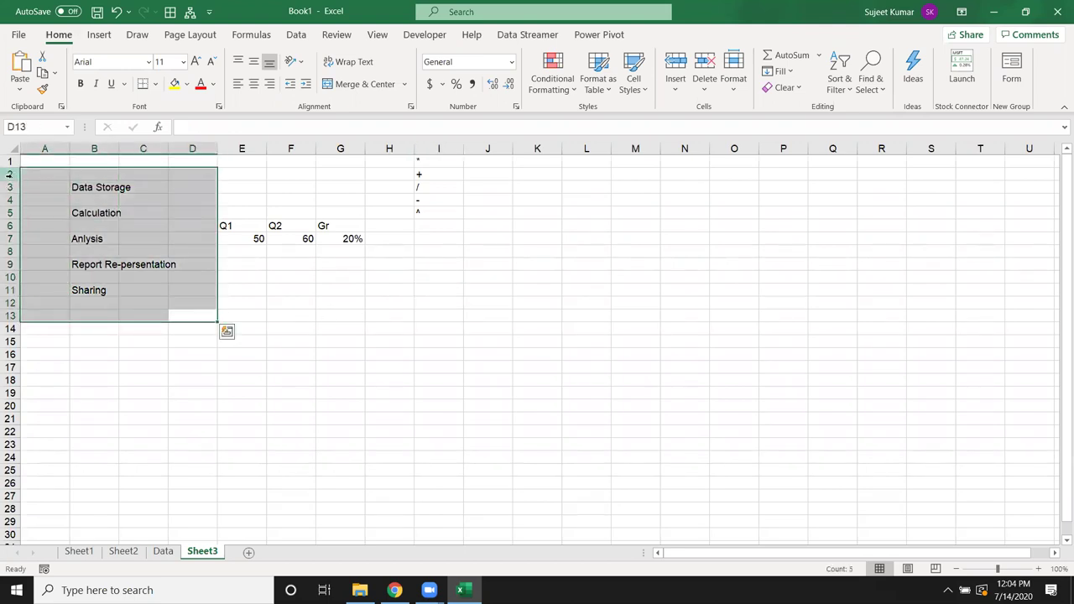
key("Delete")
left_click(275, 174)
mouse_move(195, 168)
left_mouse_down()
mouse_move(325, 240)
mouse_move(457, 250)
left_mouse_up()
- Delete the D1:I8 values, then type the word 'office' into cell H6
key("Delete")
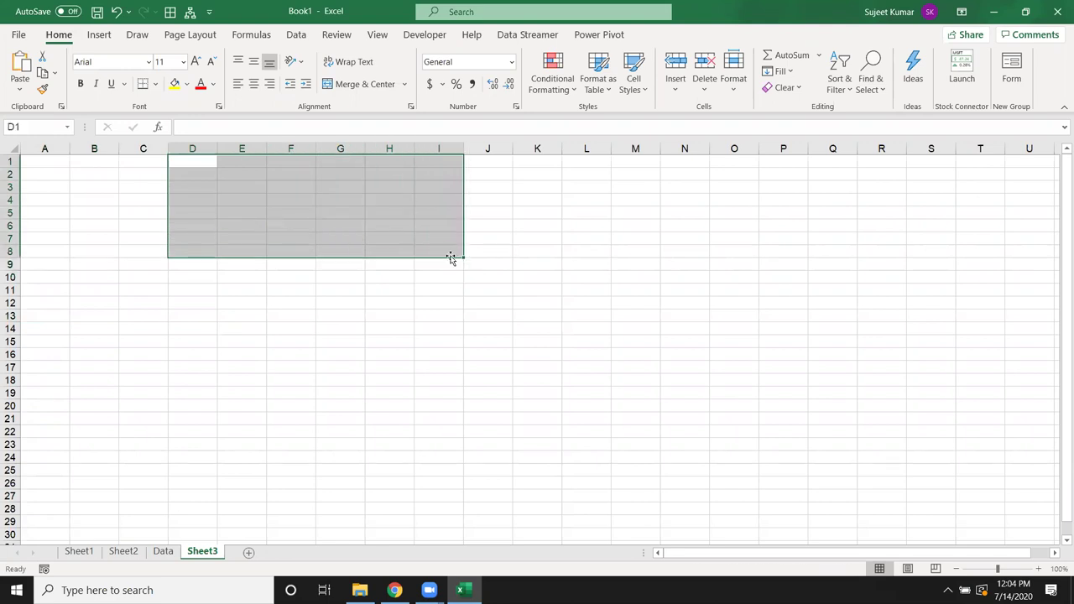
left_click(781, 215)
left_click(387, 224)
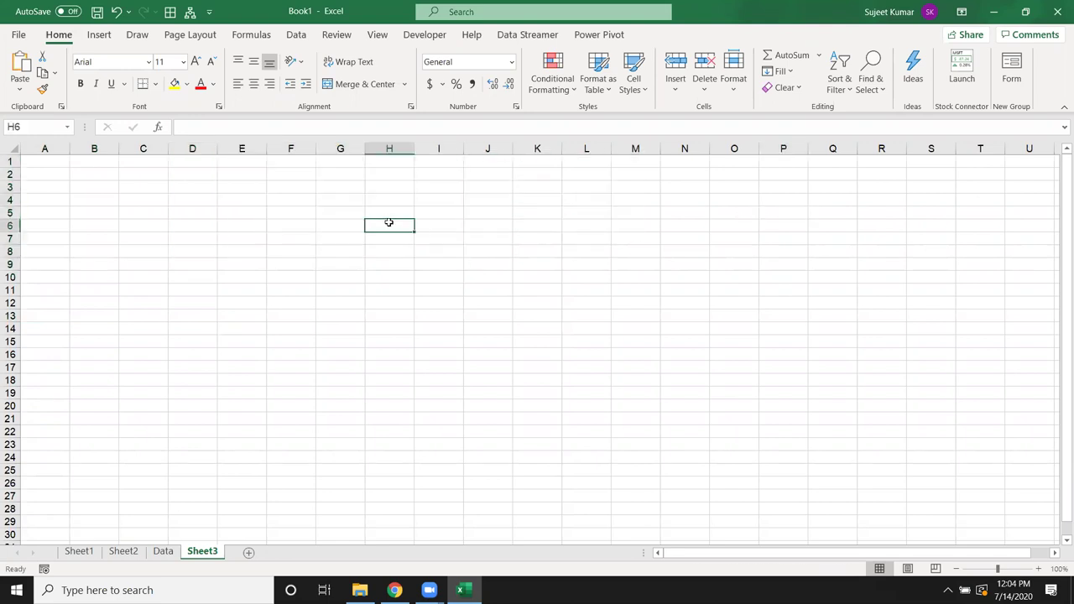
type("=")
key("Escape")
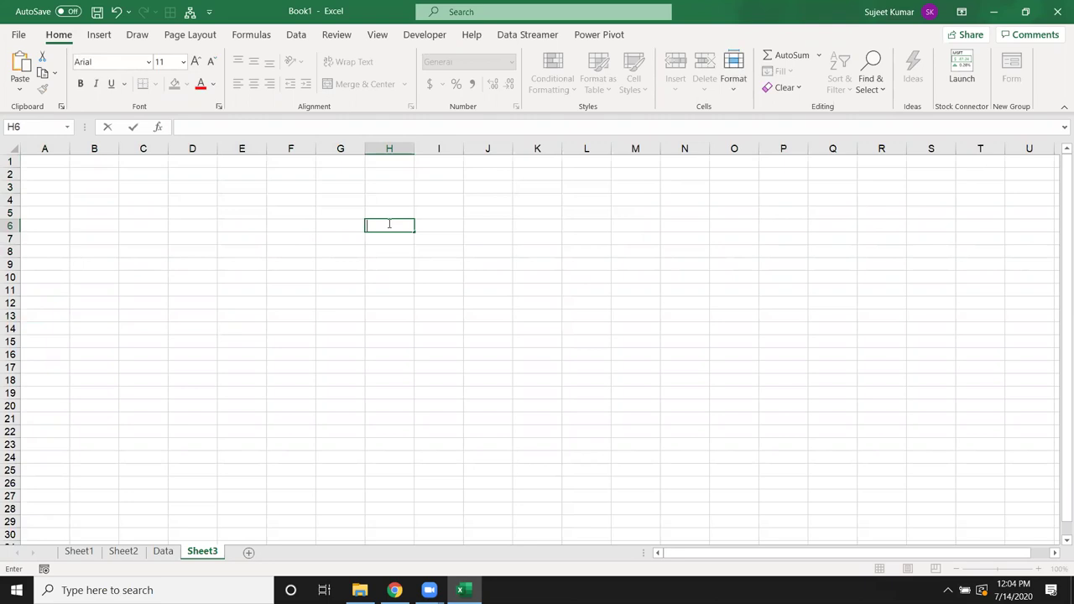
type("off")
key("BackSpace")
key("BackSpace")
type("ffice")
key("Return")
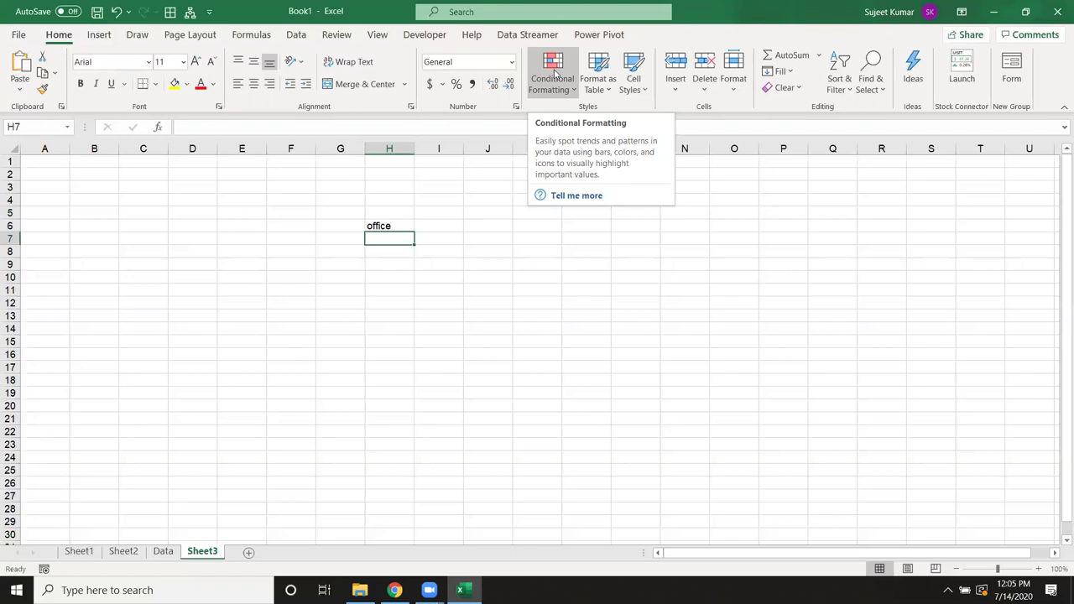
left_click(101, 277)
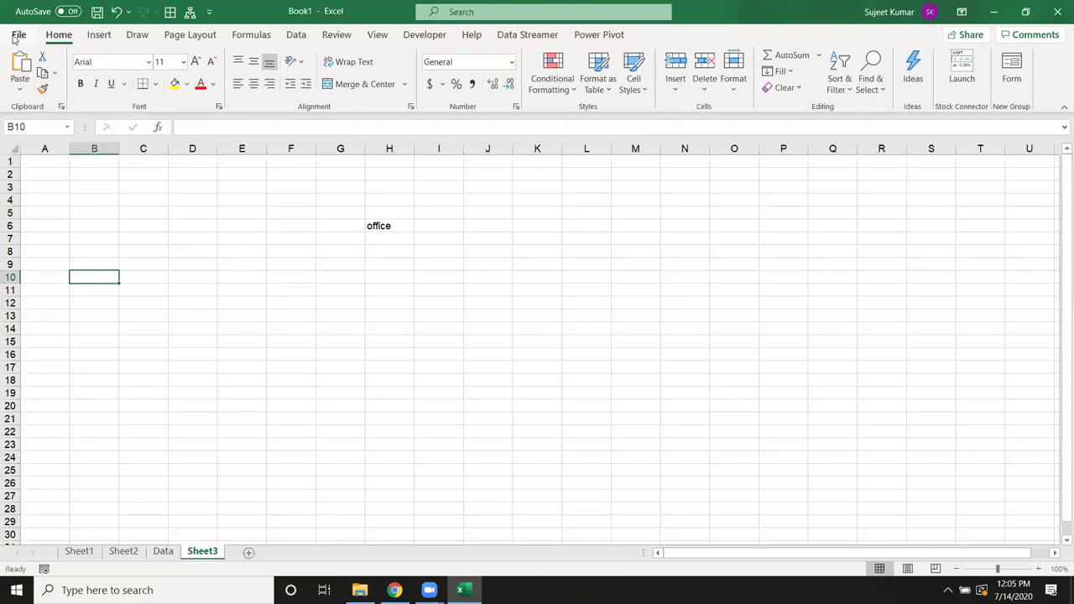
left_click(16, 39)
key("Escape")
left_click(99, 38)
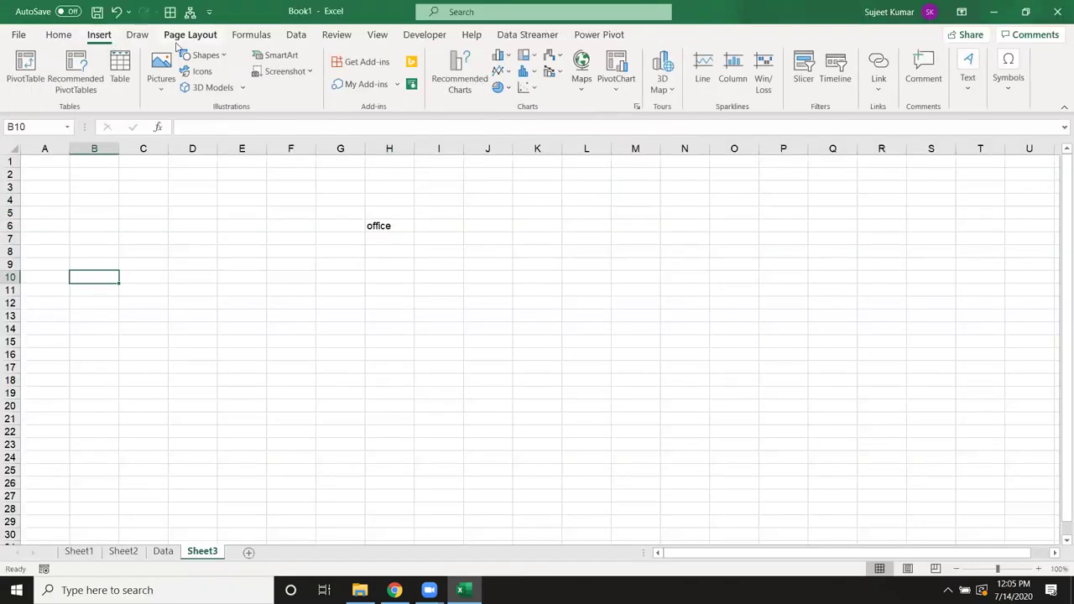
left_click(250, 36)
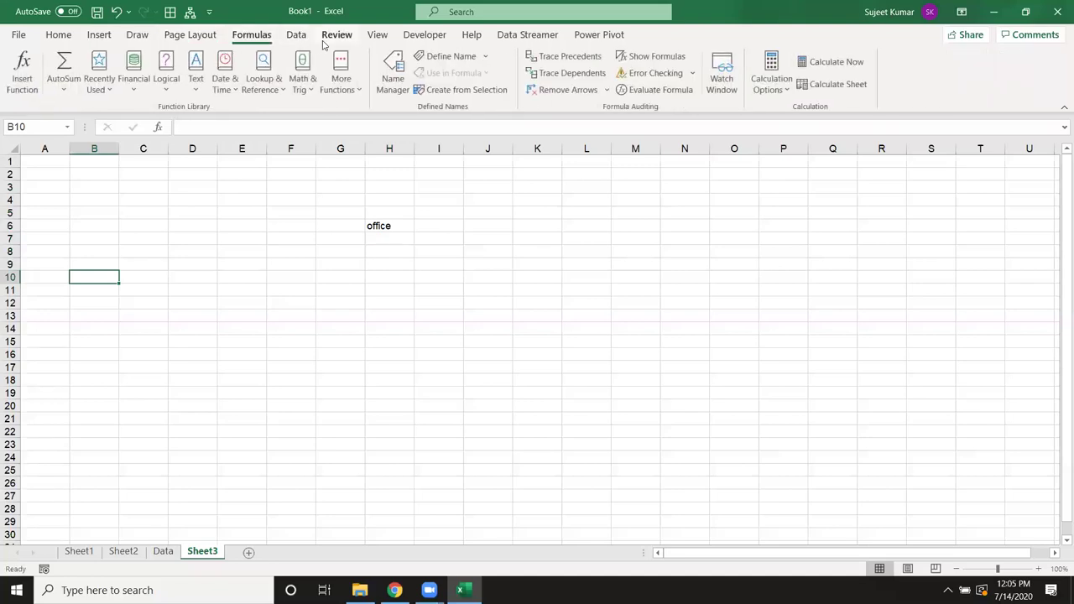
left_click(48, 38)
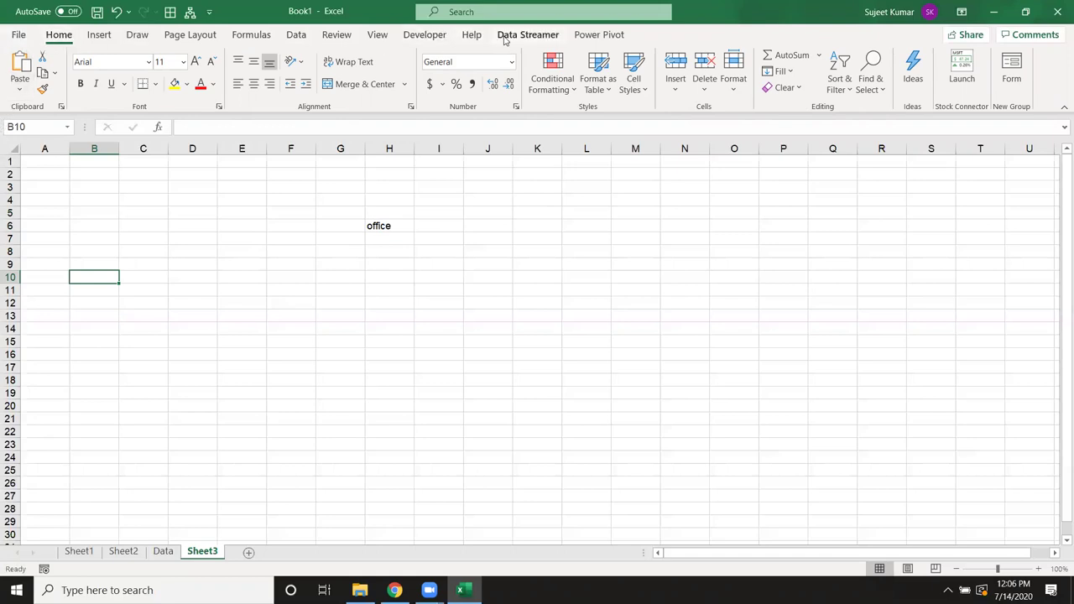
- Scroll the start page's templates and Recent list headed by 8.Sales Performance Dashboard
left_click(19, 34)
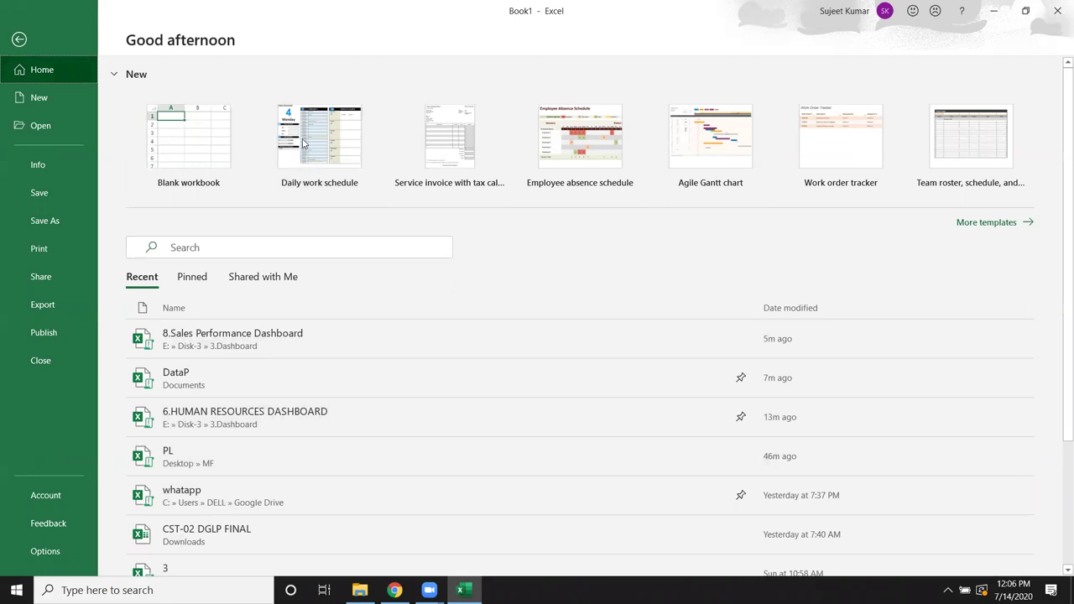
scroll(193, 356, "down", 1)
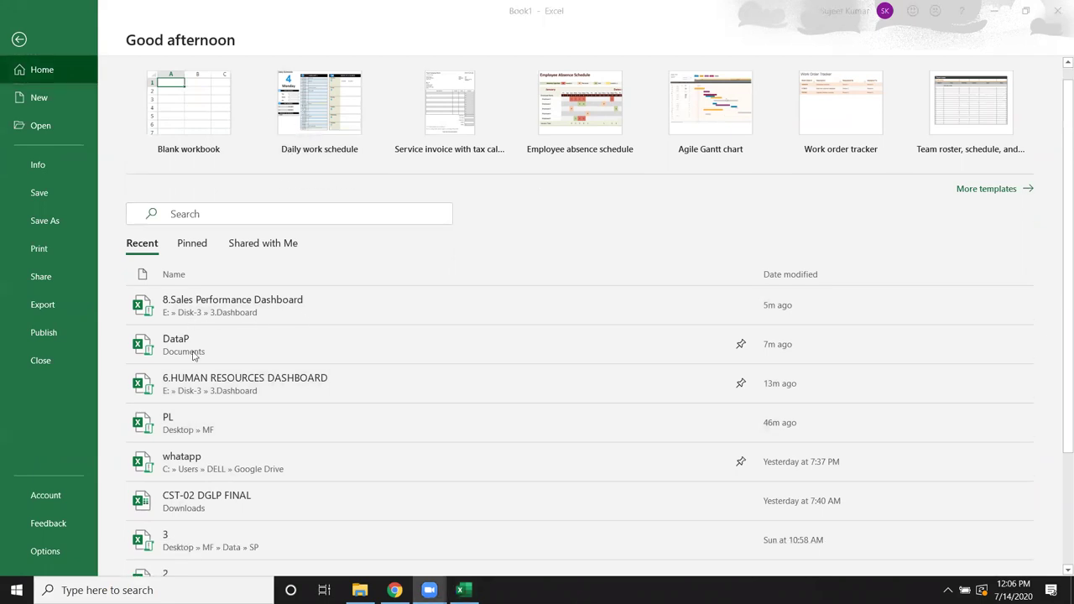
scroll(193, 355, "down", 3)
scroll(195, 356, "up", 1)
scroll(168, 303, "up", 1)
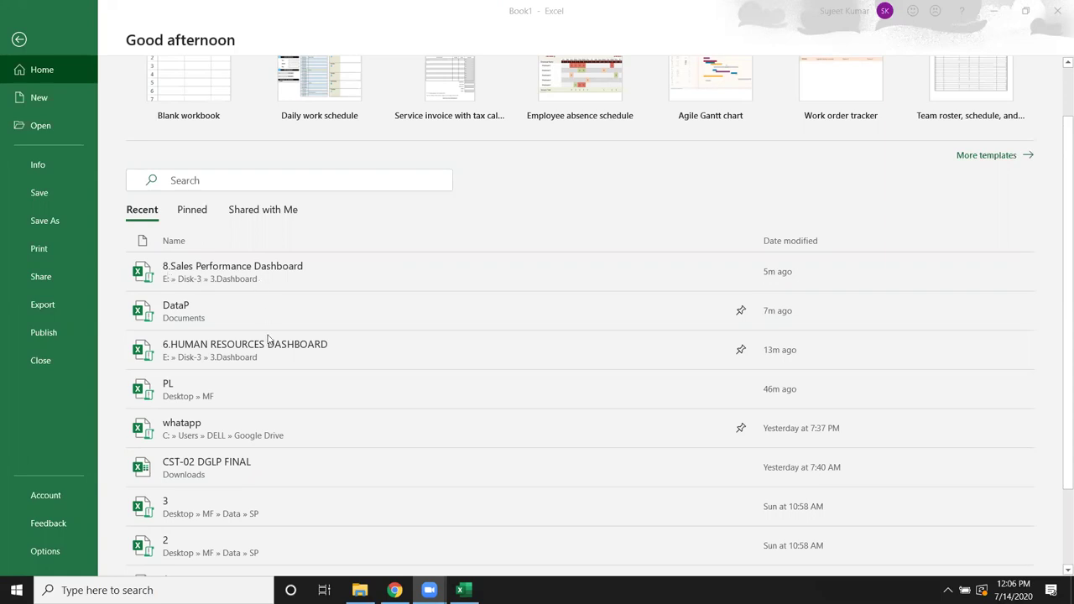
scroll(268, 339, "down", 1)
scroll(263, 337, "up", 2)
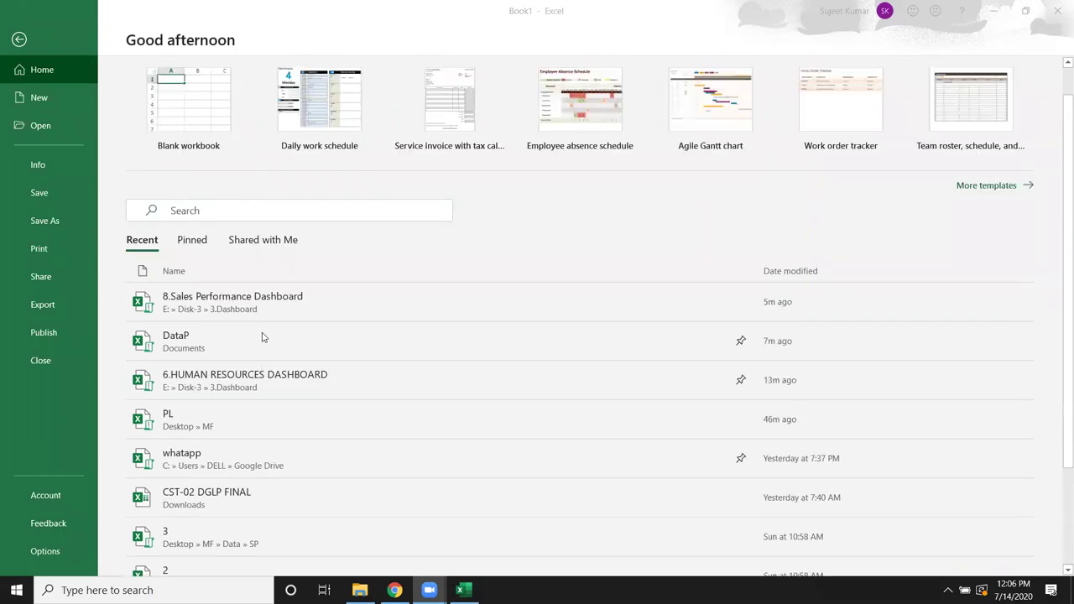
scroll(262, 337, "down", 1)
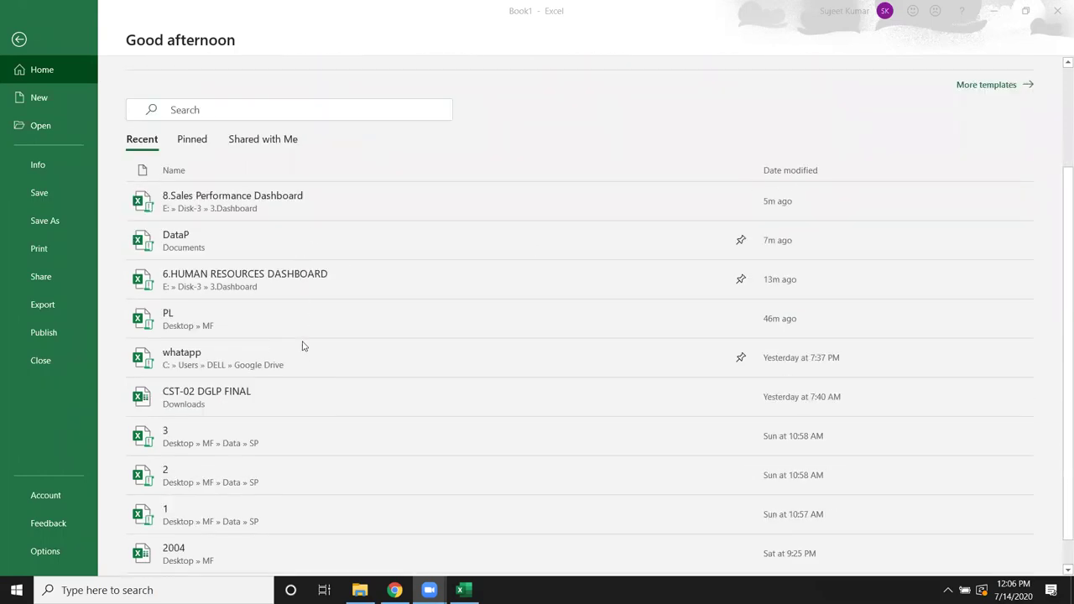
scroll(298, 365, "down", 1)
scroll(298, 365, "up", 2)
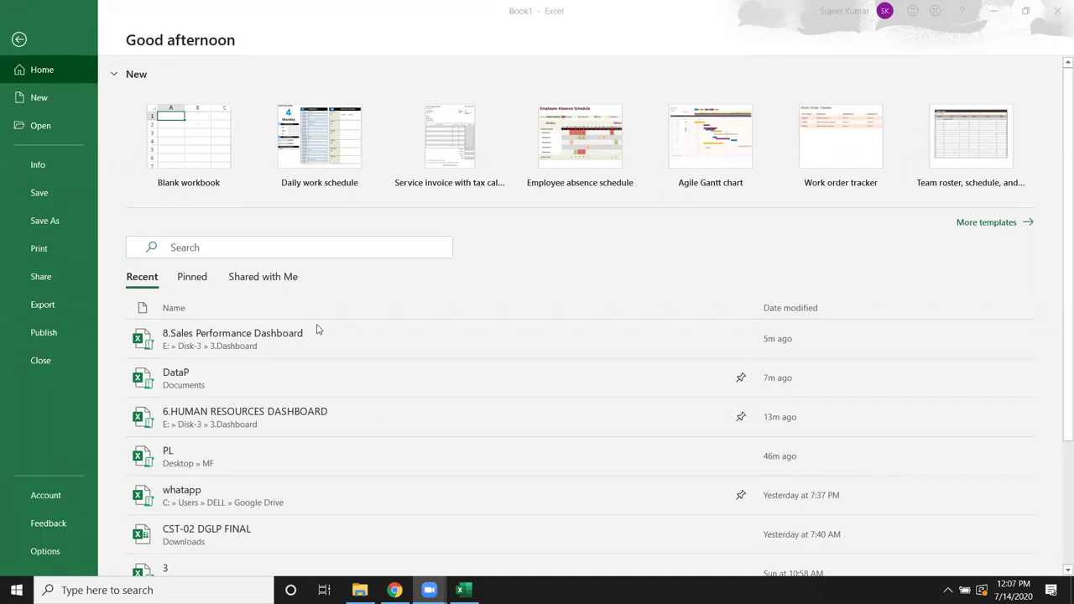
- View the Pinned workbooks list, then go to the New template gallery
left_click(192, 283)
left_click(191, 283)
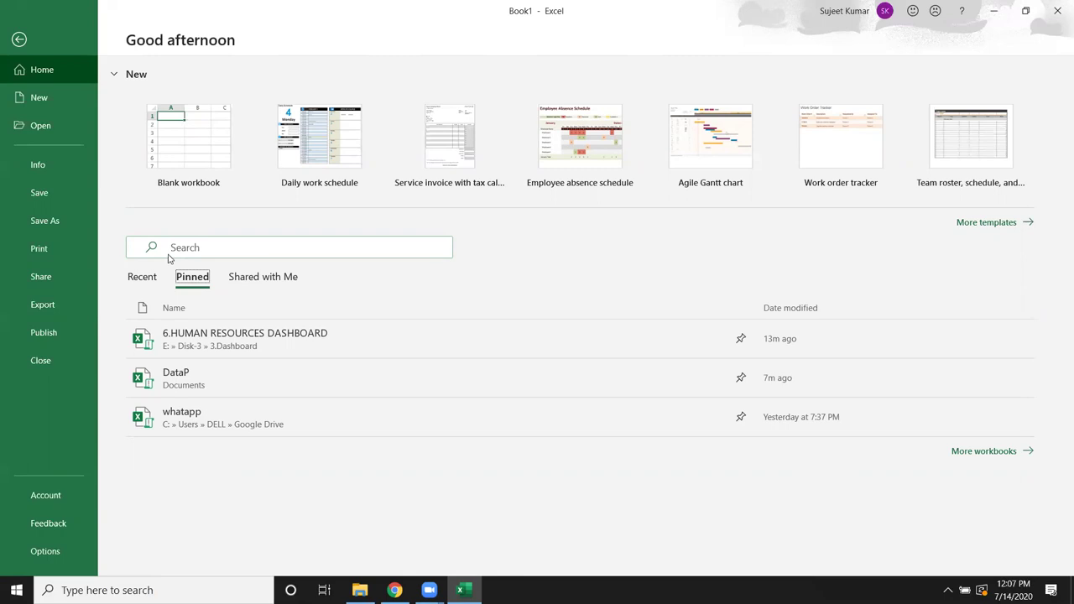
left_click(41, 103)
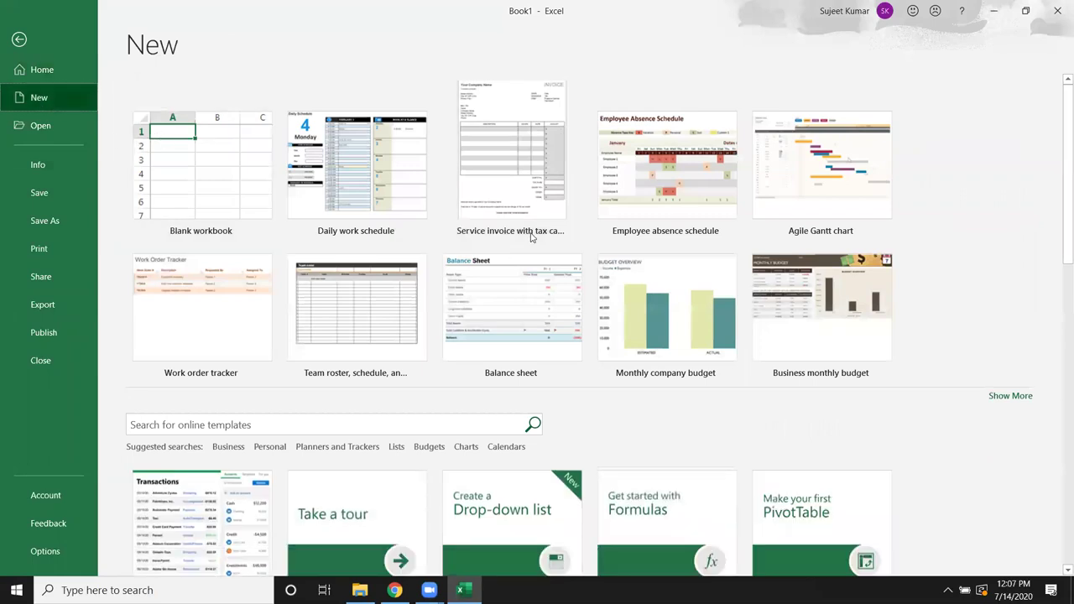
- Browse the template gallery, including Business monthly budget and Seasonal photo calendar
scroll(587, 244, "down", 3)
scroll(518, 264, "up", 2)
scroll(212, 197, "up", 1)
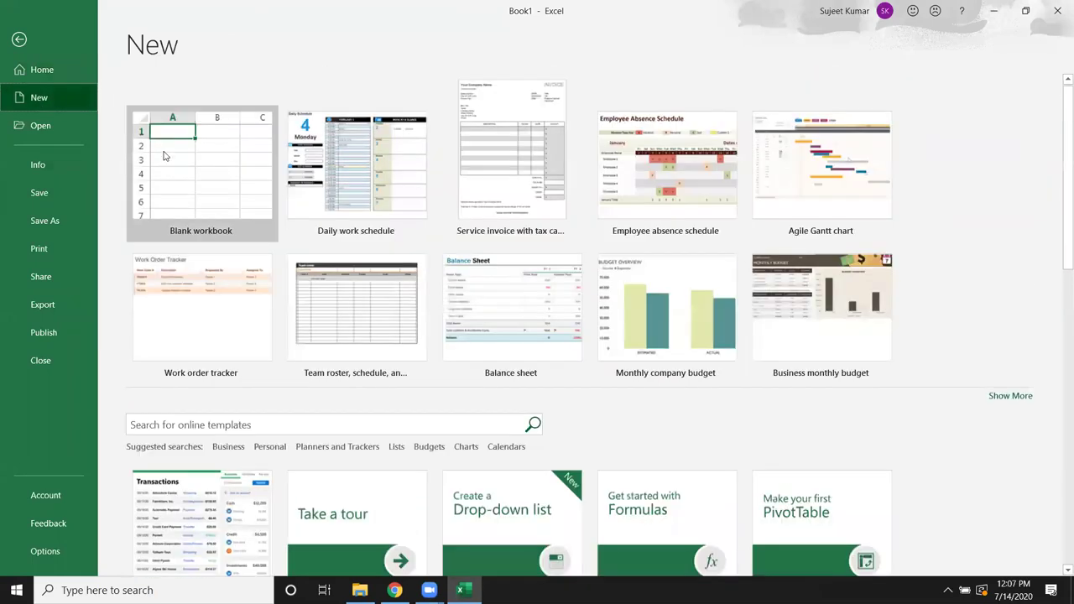
scroll(808, 301, "down", 3)
scroll(807, 307, "down", 4)
scroll(805, 326, "down", 2)
scroll(805, 326, "down", 1)
scroll(801, 323, "down", 1)
scroll(798, 319, "up", 1)
scroll(792, 313, "up", 2)
scroll(792, 313, "up", 4)
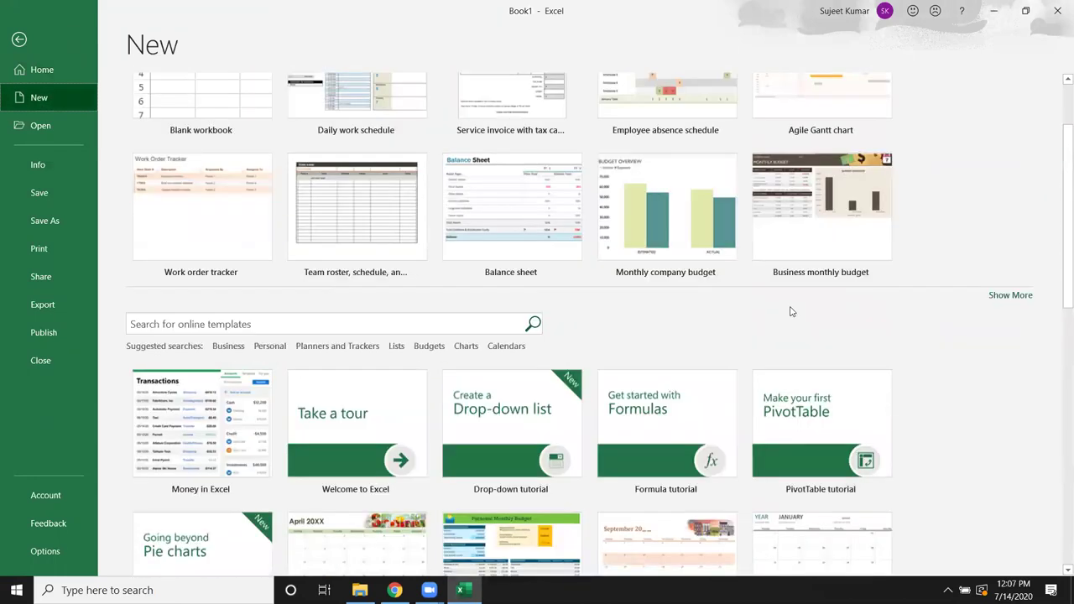
scroll(791, 310, "up", 2)
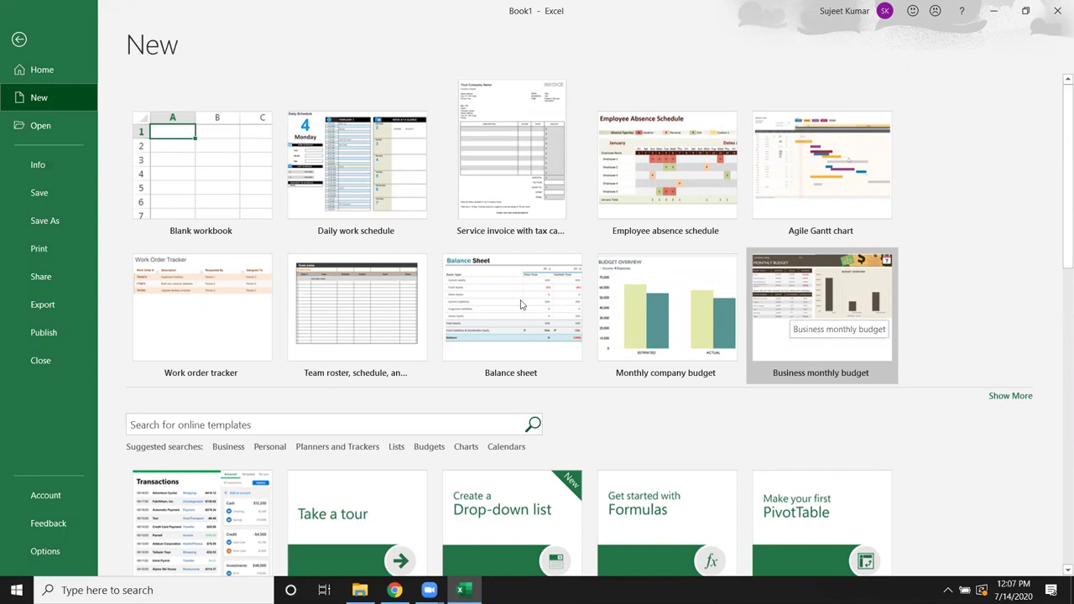
scroll(391, 310, "down", 3)
scroll(389, 326, "down", 3)
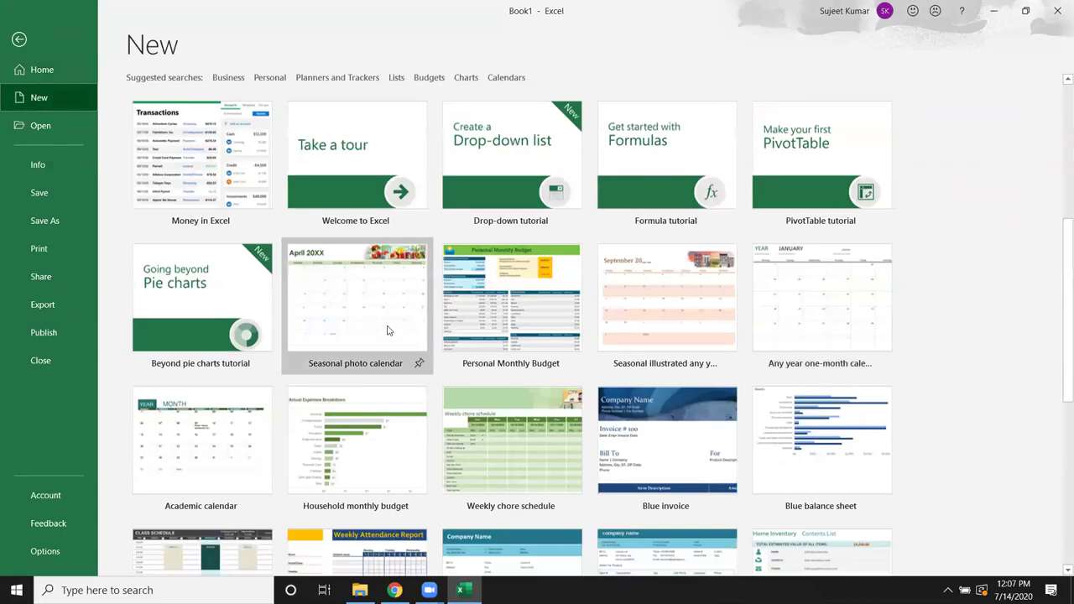
scroll(385, 328, "up", 3)
scroll(330, 289, "up", 2)
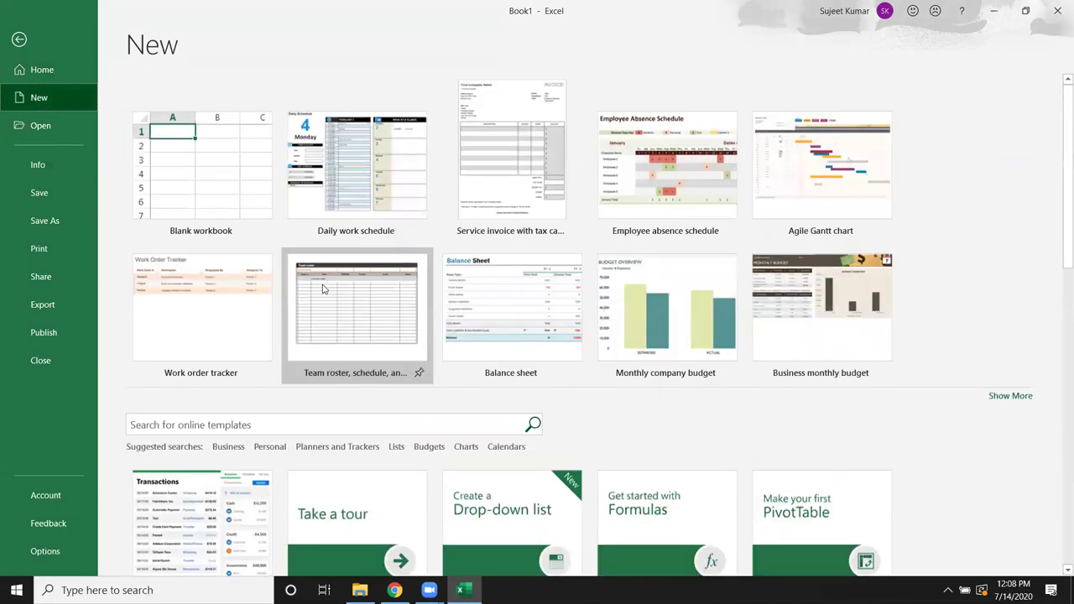
scroll(352, 362, "down", 1)
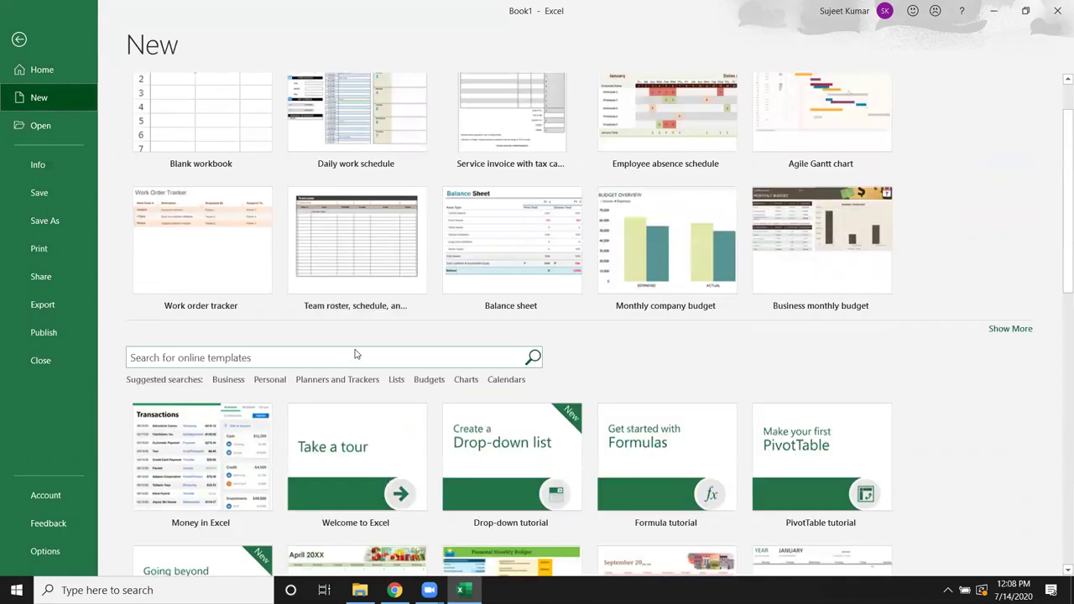
scroll(355, 354, "down", 1)
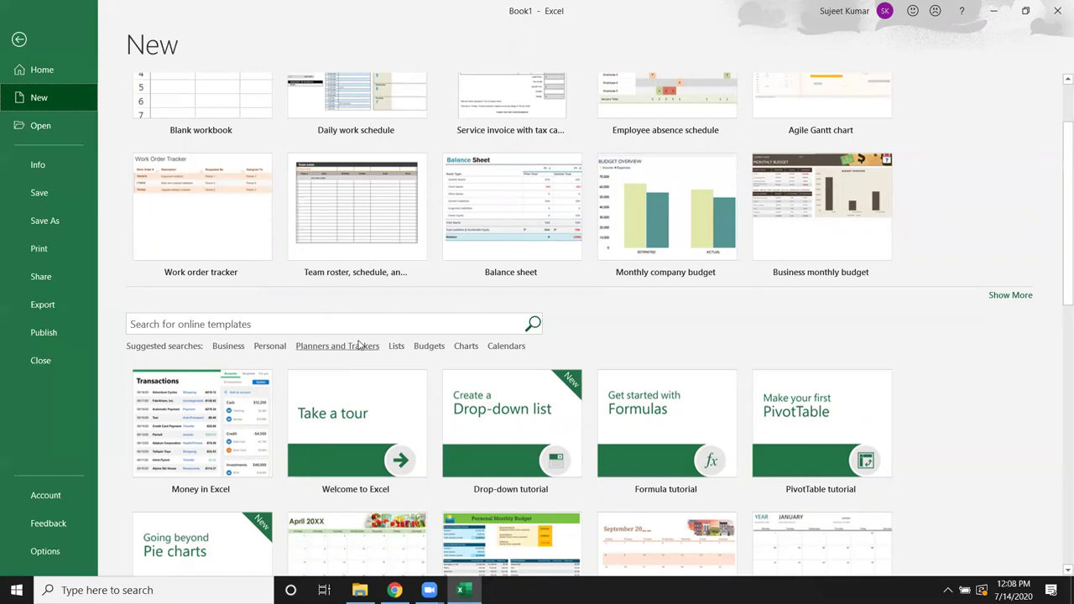
- Search the online templates for 'bill' and preview the Service invoice with tax calculations template
left_click(322, 327)
type("bil")
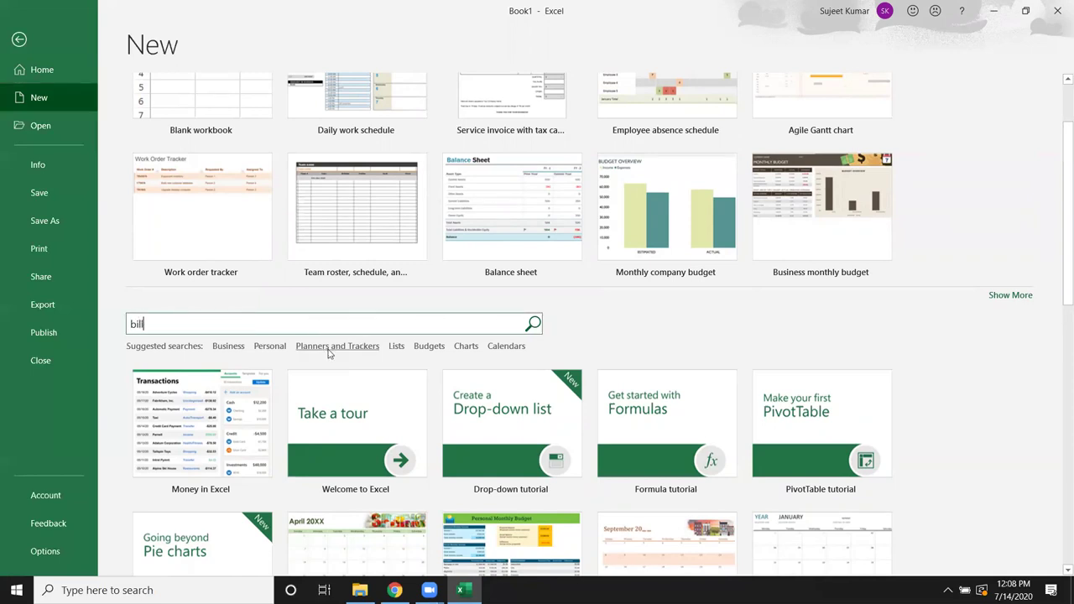
key("Return")
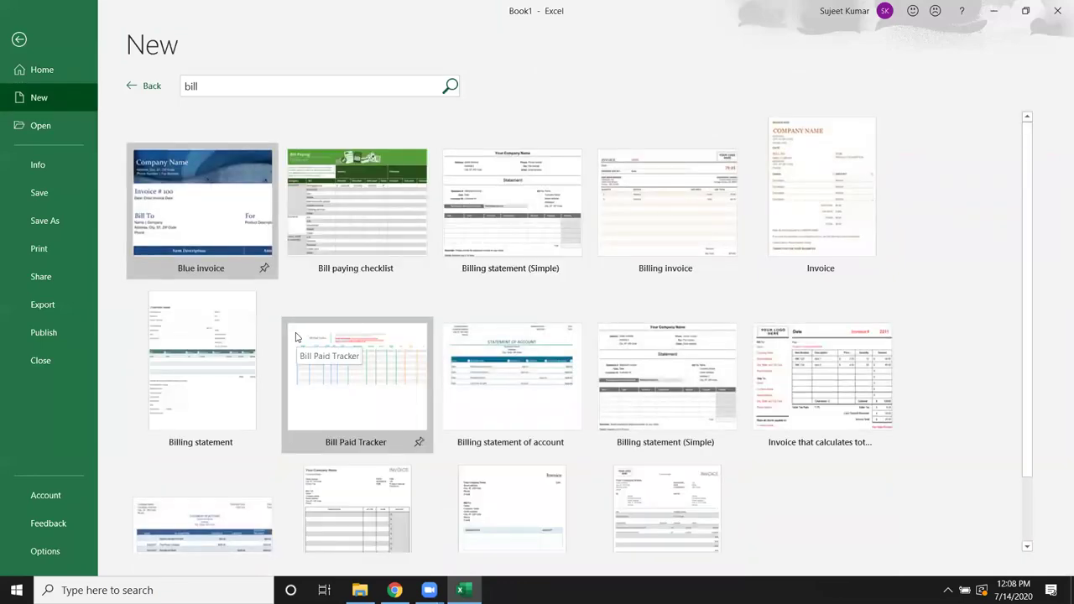
scroll(931, 487, "down", 2)
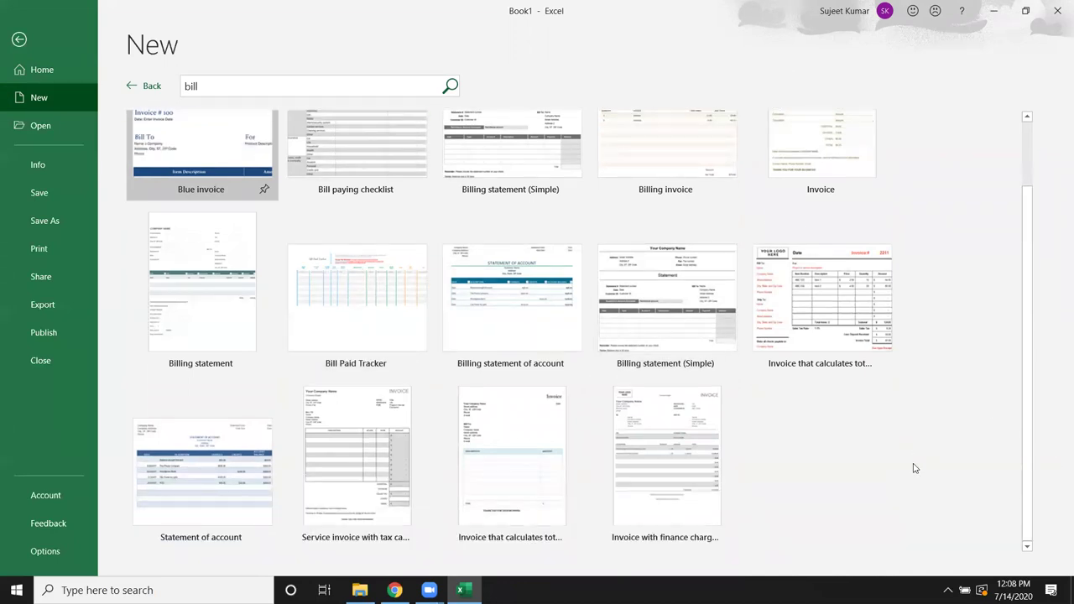
left_click(350, 480)
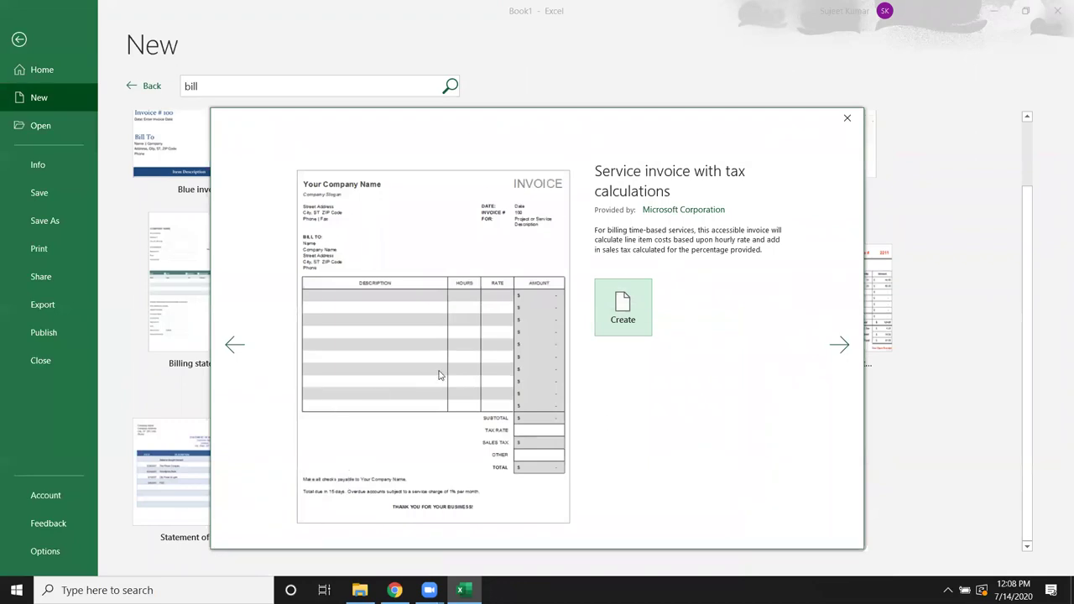
- Create the Service invoice with tax calculations workbook and look over the invoice, selecting cell D6
left_click(632, 330)
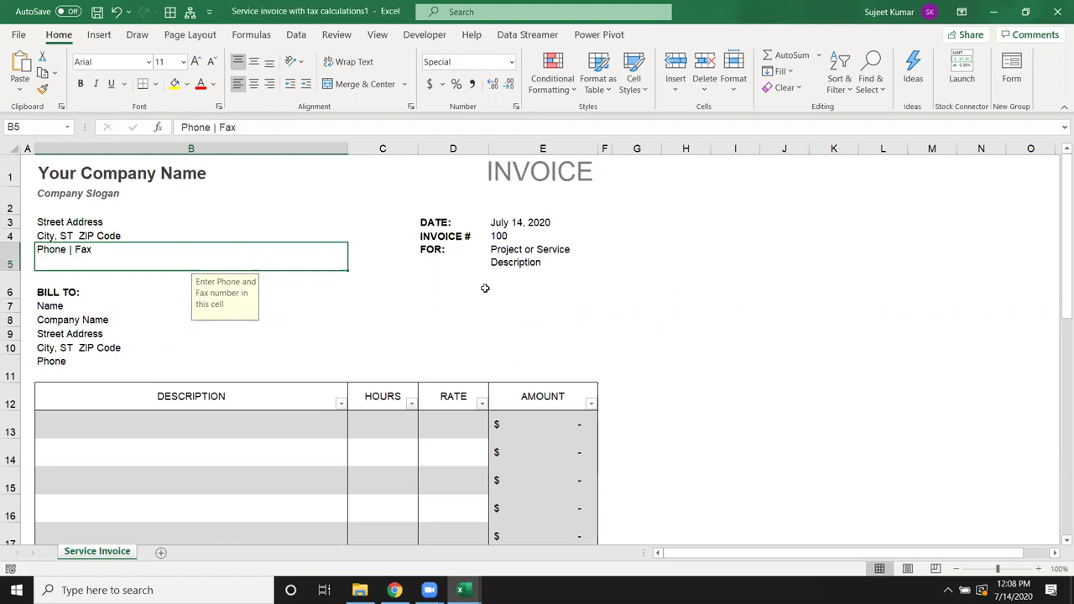
left_click(484, 288)
scroll(485, 288, "down", 2)
scroll(485, 288, "down", 2)
scroll(485, 288, "down", 3)
scroll(486, 288, "up", 2)
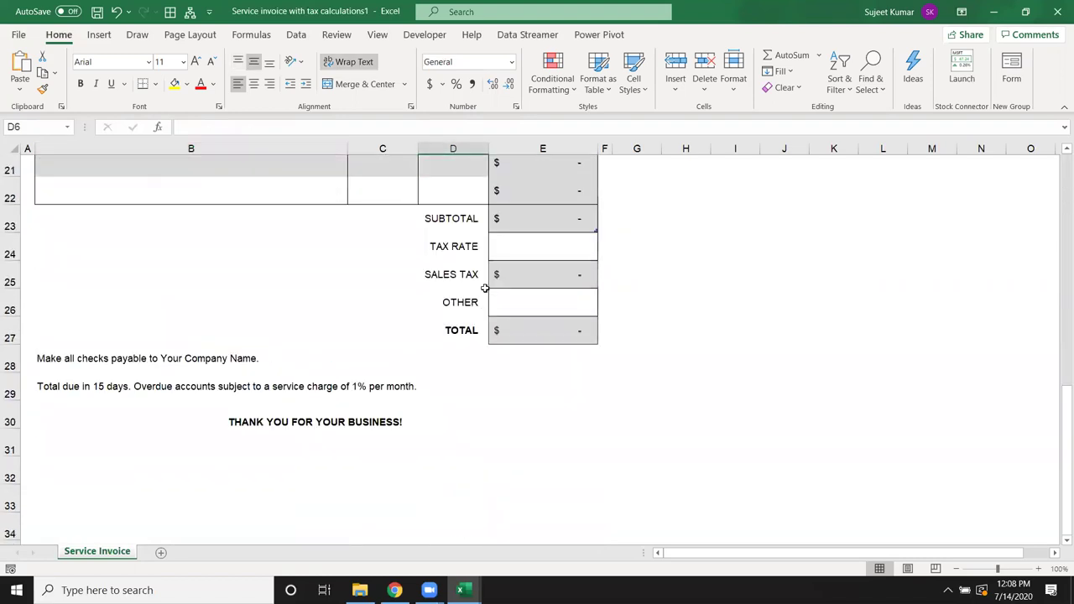
scroll(470, 288, "up", 5)
- Review the company name, slogan, date, address and Bill To cell prompts, then show the print preview
left_click(88, 178)
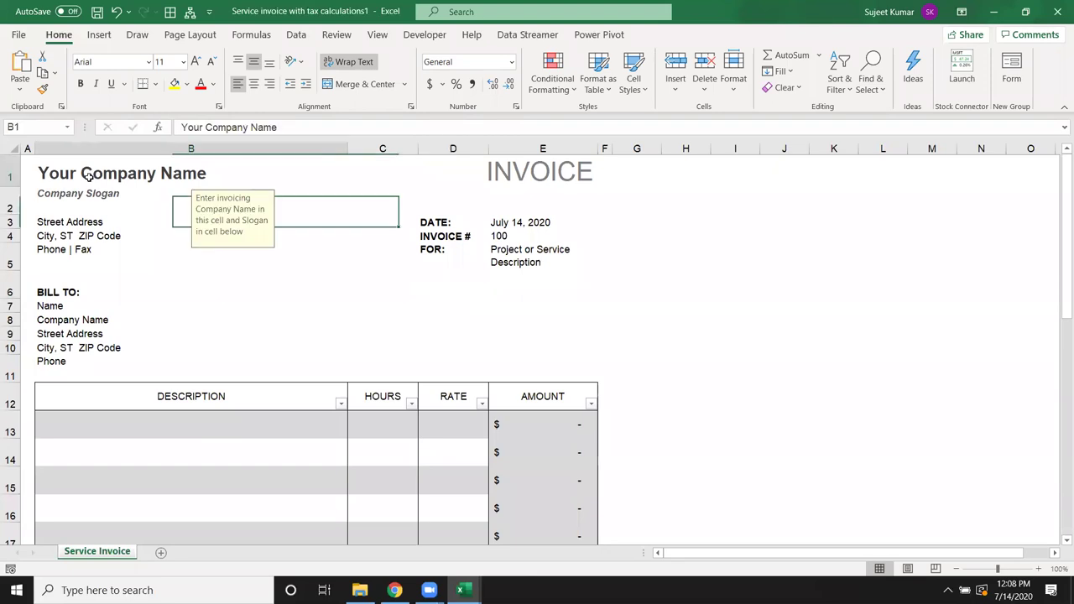
left_click(86, 197)
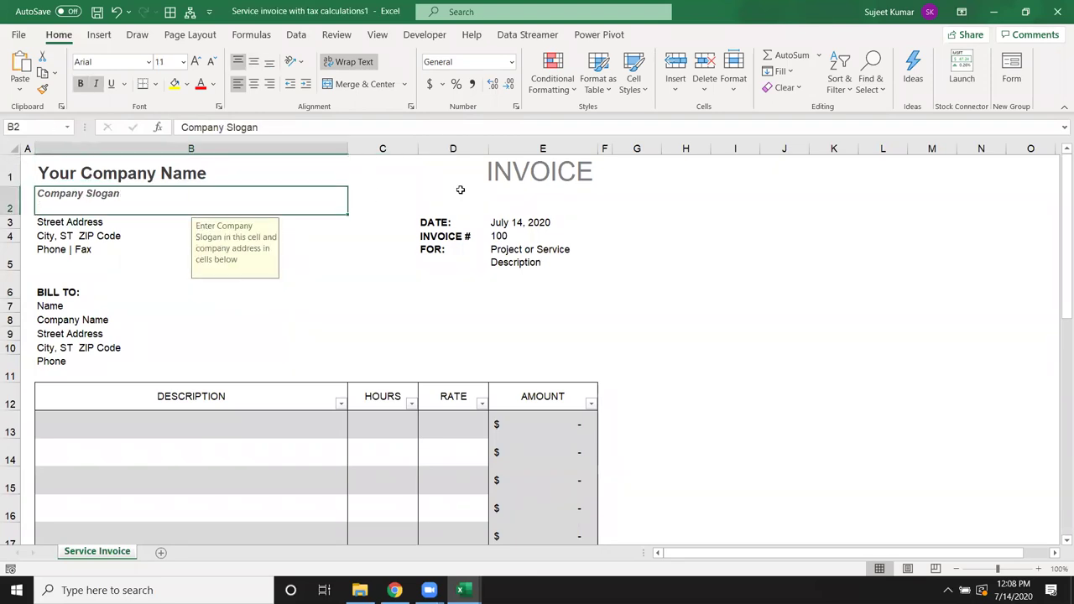
left_click(519, 220)
left_click(95, 222)
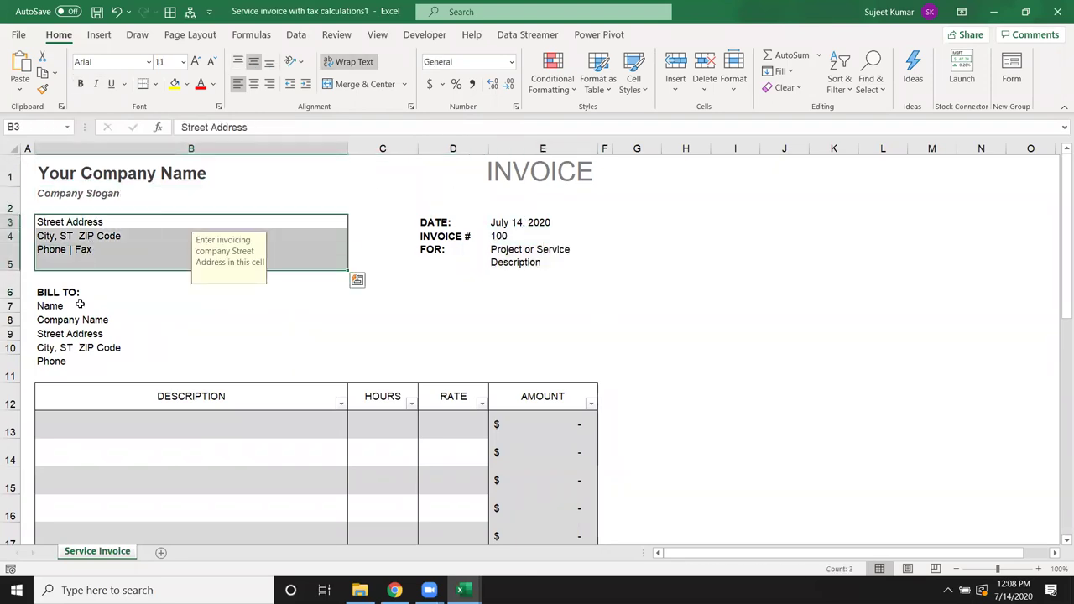
left_click_drag(80, 305, 120, 348)
scroll(120, 348, "down", 2)
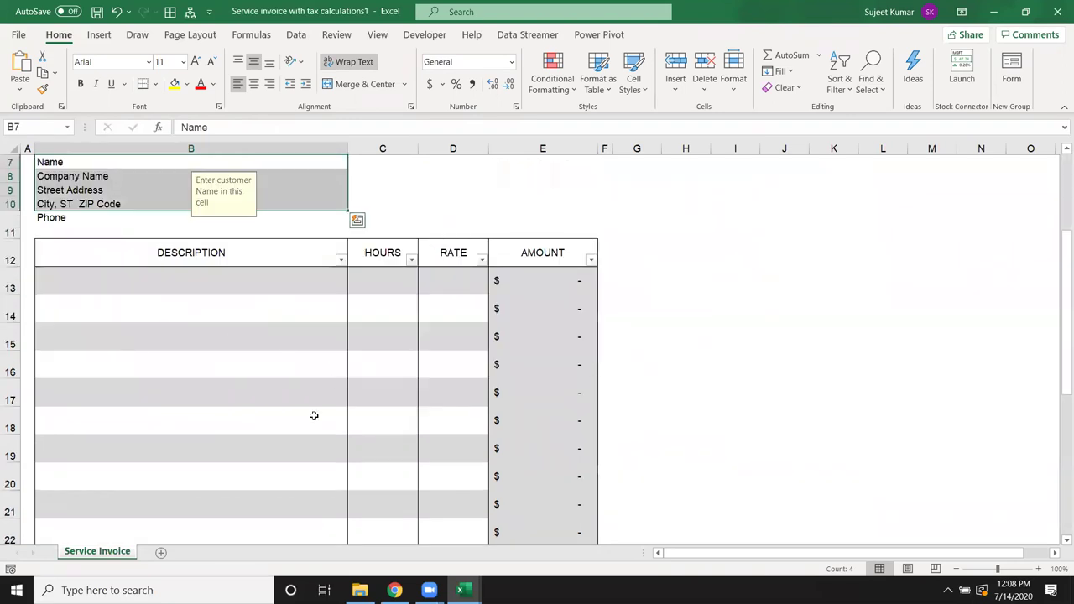
scroll(313, 416, "down", 3)
scroll(300, 398, "down", 2)
scroll(308, 389, "up", 3)
scroll(310, 391, "up", 4)
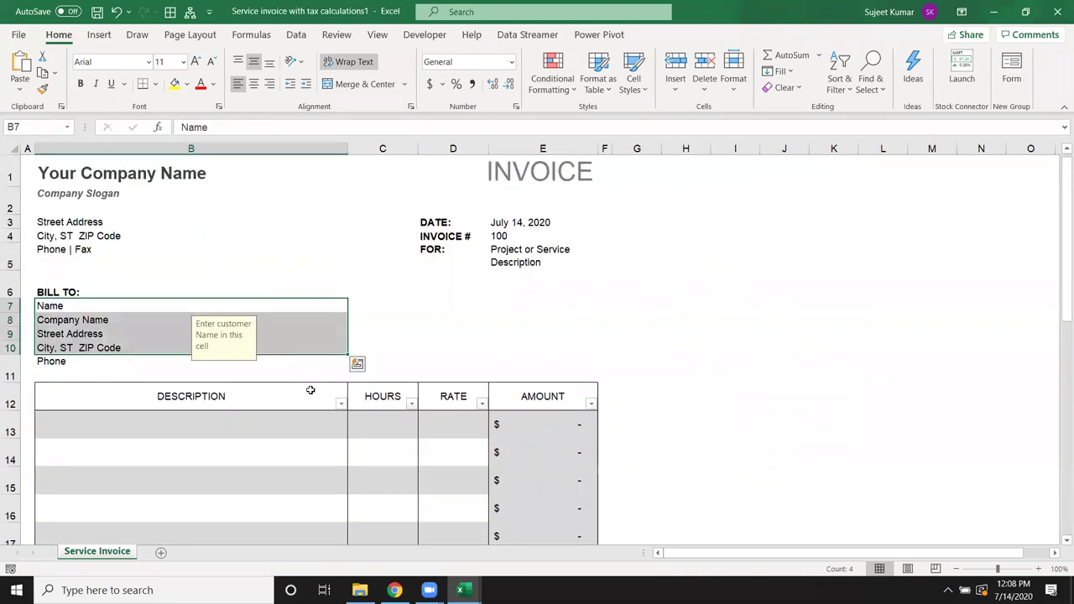
key("ctrl+p")
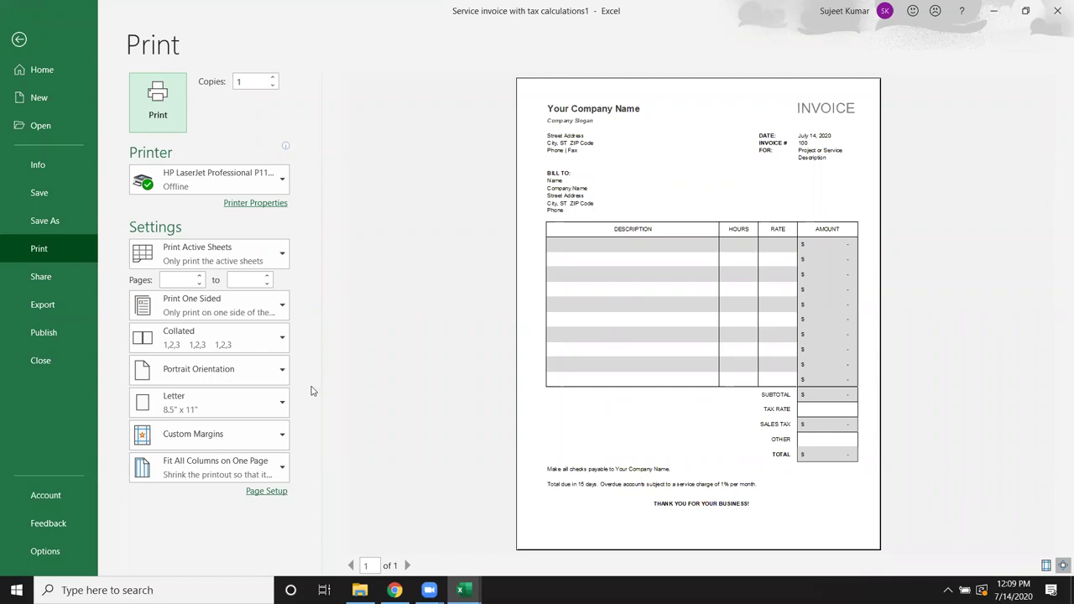
- Return from print preview to the invoice sheet and select its totals and closing-notes rows
left_click(18, 39)
scroll(310, 252, "down", 2)
scroll(338, 283, "down", 2)
scroll(343, 324, "down", 3)
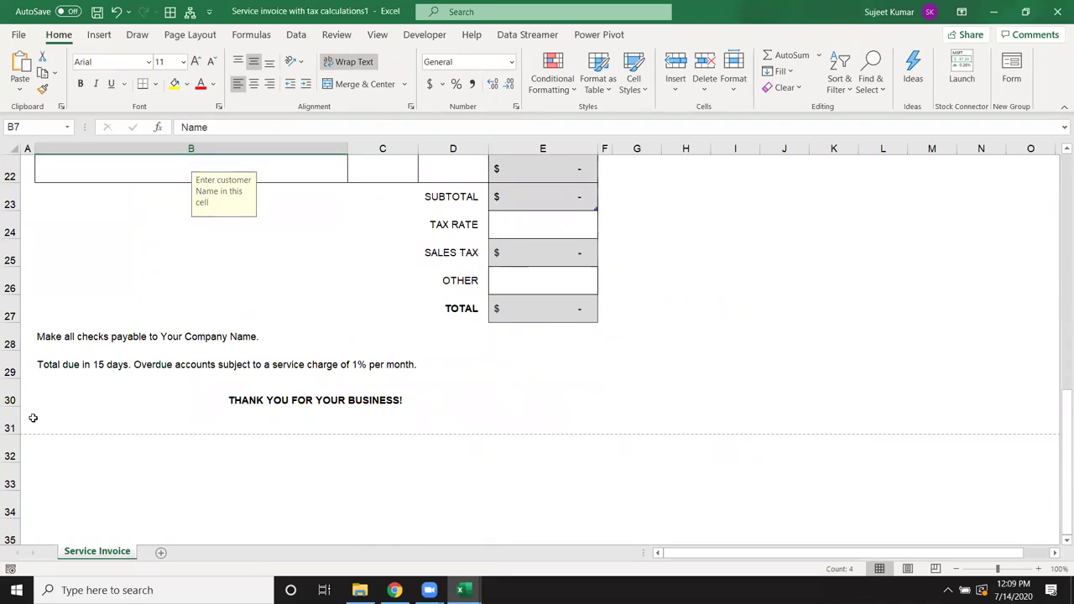
mouse_move(38, 429)
left_mouse_down()
mouse_move(508, 291)
mouse_move(484, 60)
left_mouse_up()
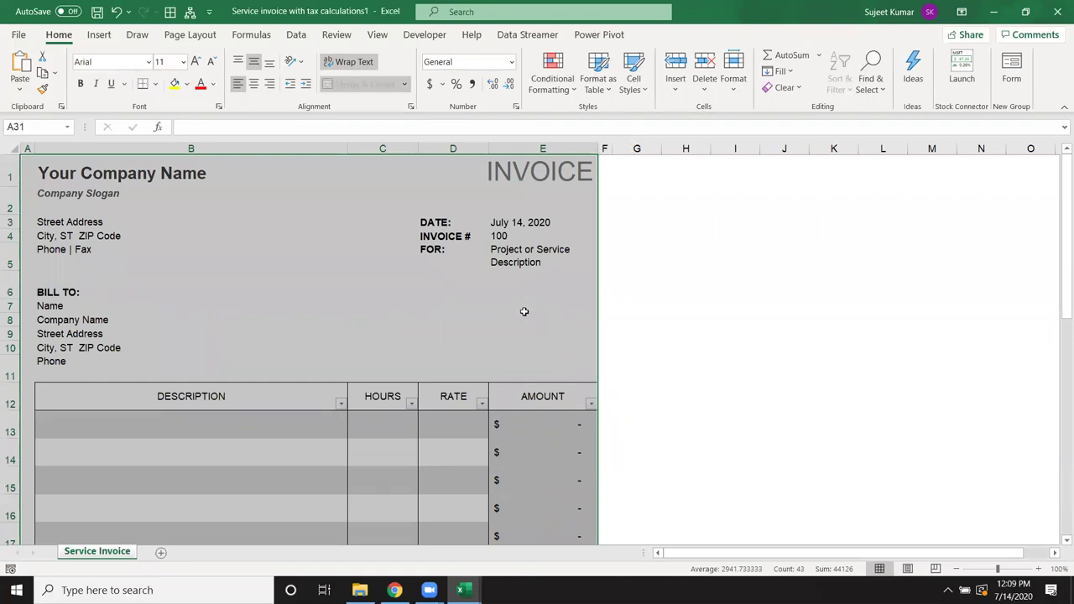
- Browse the File > New template gallery down to the Project timeline template
left_click(16, 37)
left_click(58, 97)
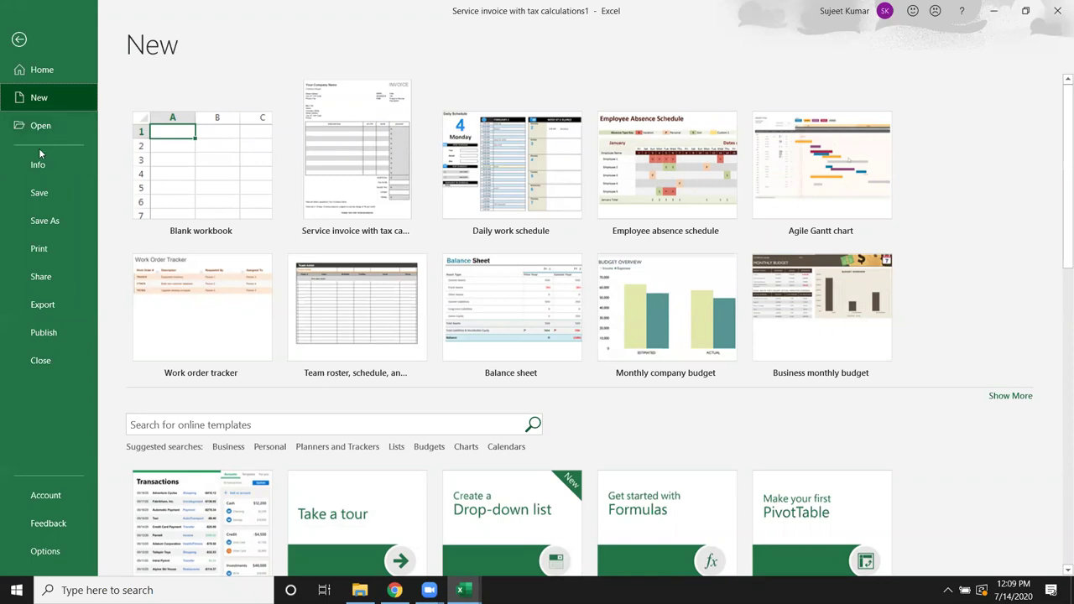
scroll(612, 336, "down", 3)
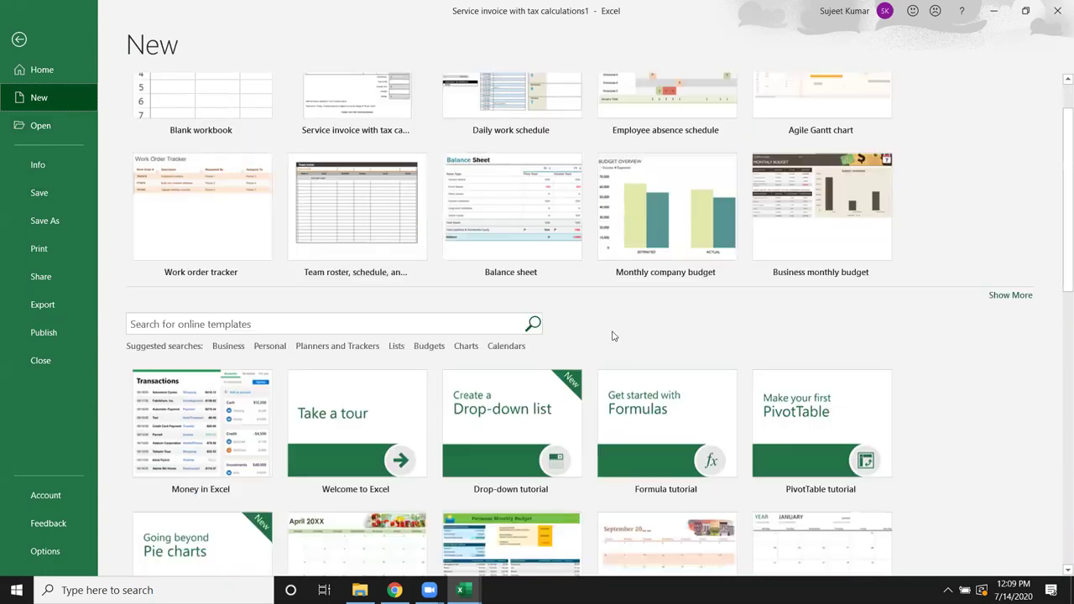
scroll(613, 336, "down", 3)
scroll(606, 329, "down", 3)
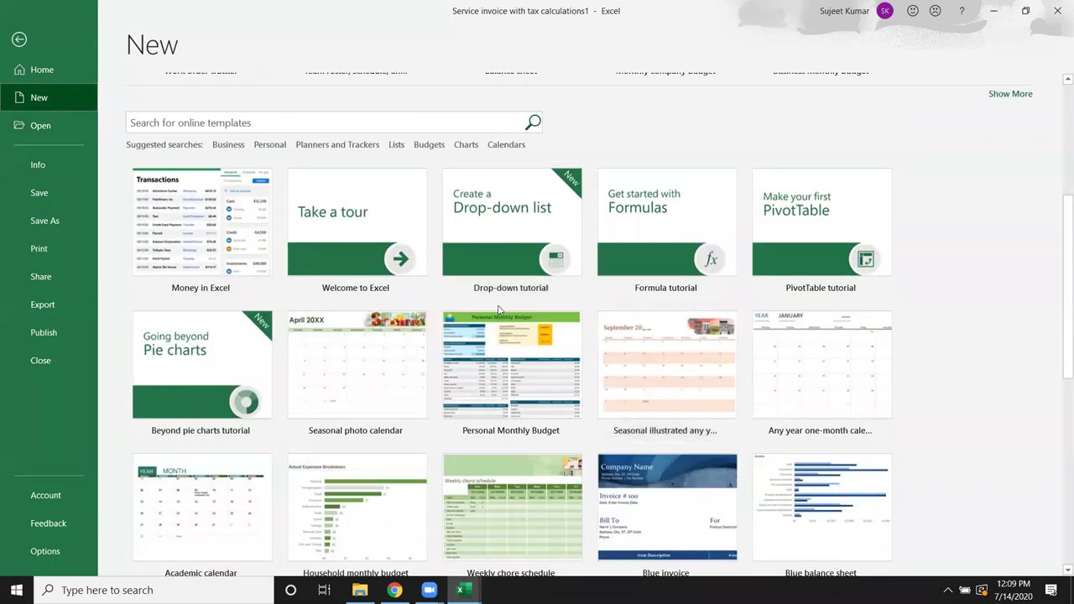
scroll(646, 394, "down", 2)
scroll(642, 393, "down", 5)
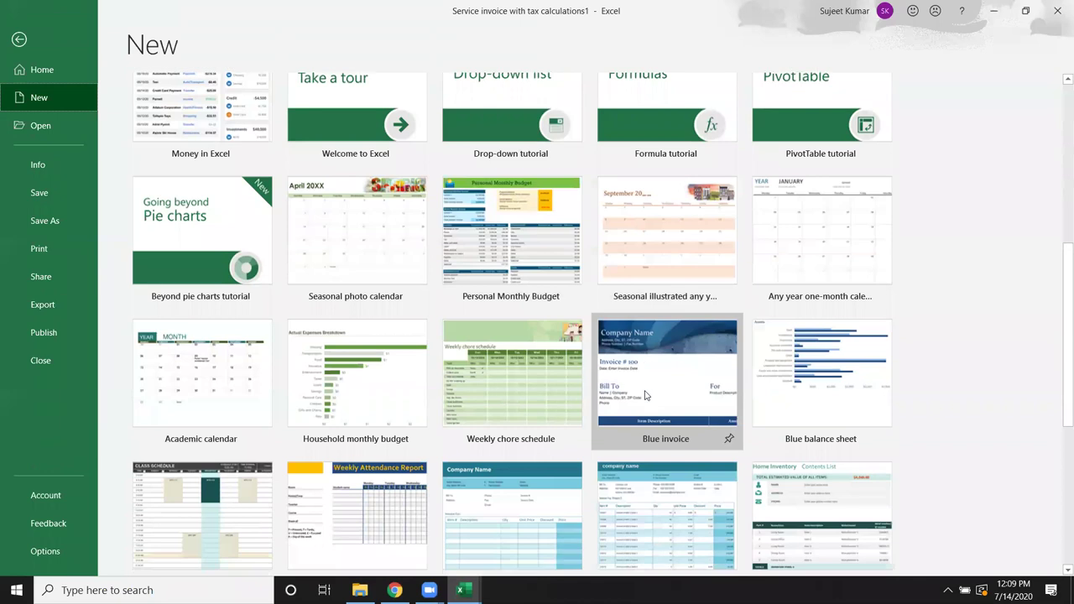
scroll(636, 389, "down", 2)
scroll(636, 390, "down", 1)
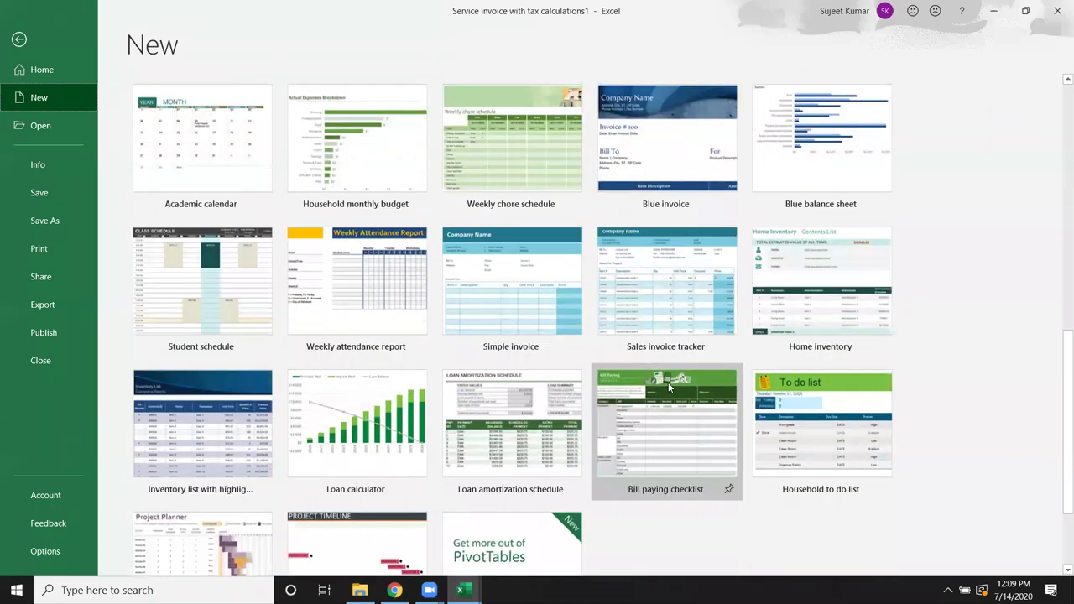
scroll(652, 386, "down", 1)
scroll(652, 386, "down", 1)
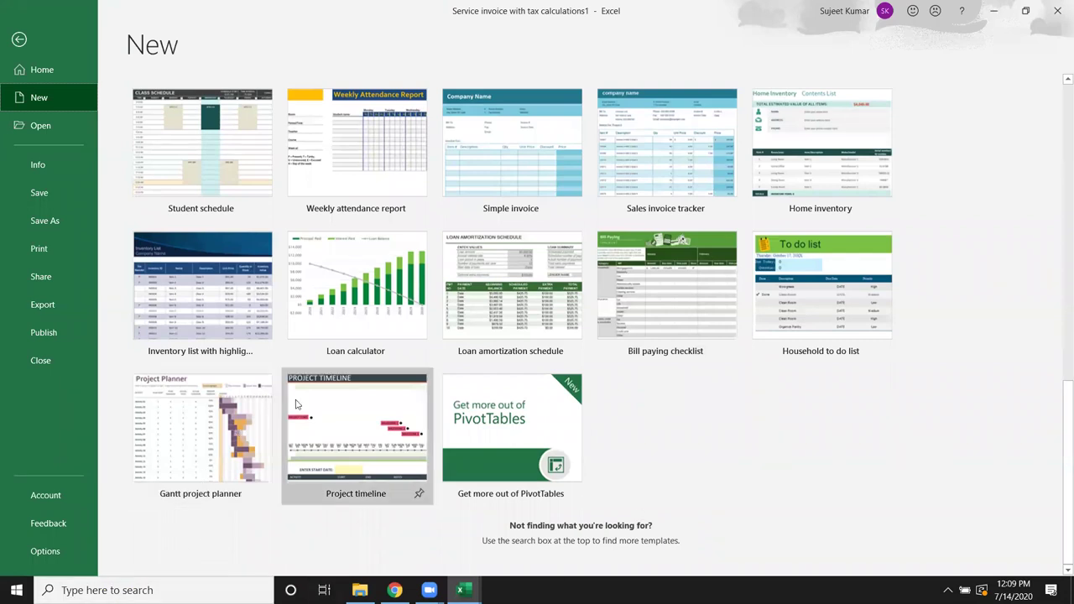
- Create a Project timeline1 workbook from the Project timeline template
left_click(338, 413)
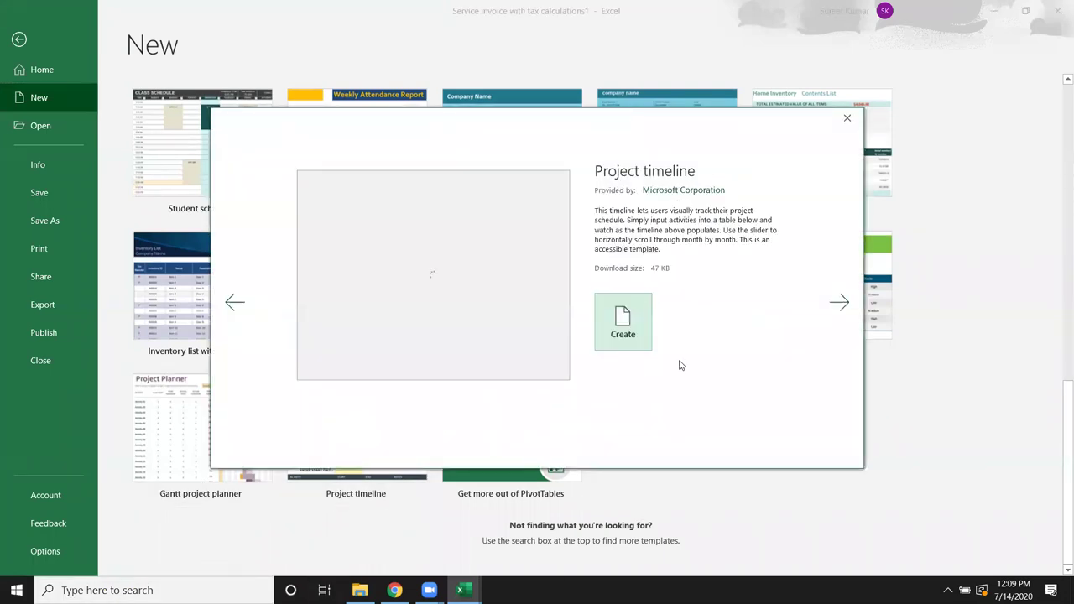
left_click(636, 338)
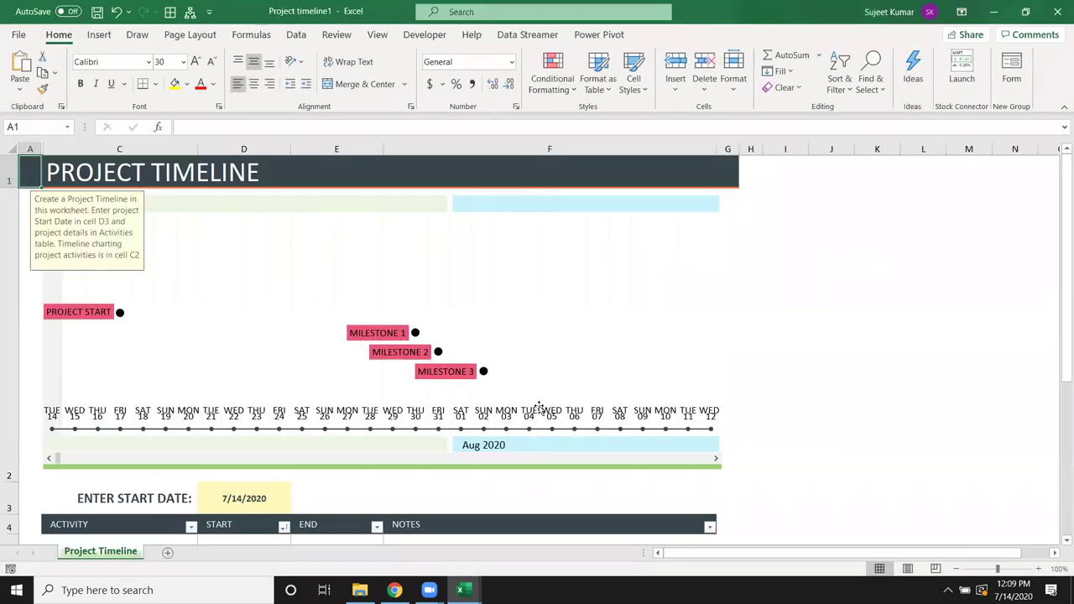
scroll(369, 436, "down", 3)
scroll(368, 438, "up", 3)
- Inspect the timeline chart's PROJECT START, MILESTONE 1 and MILESTONE 3 series
left_click(200, 366)
left_click(796, 386)
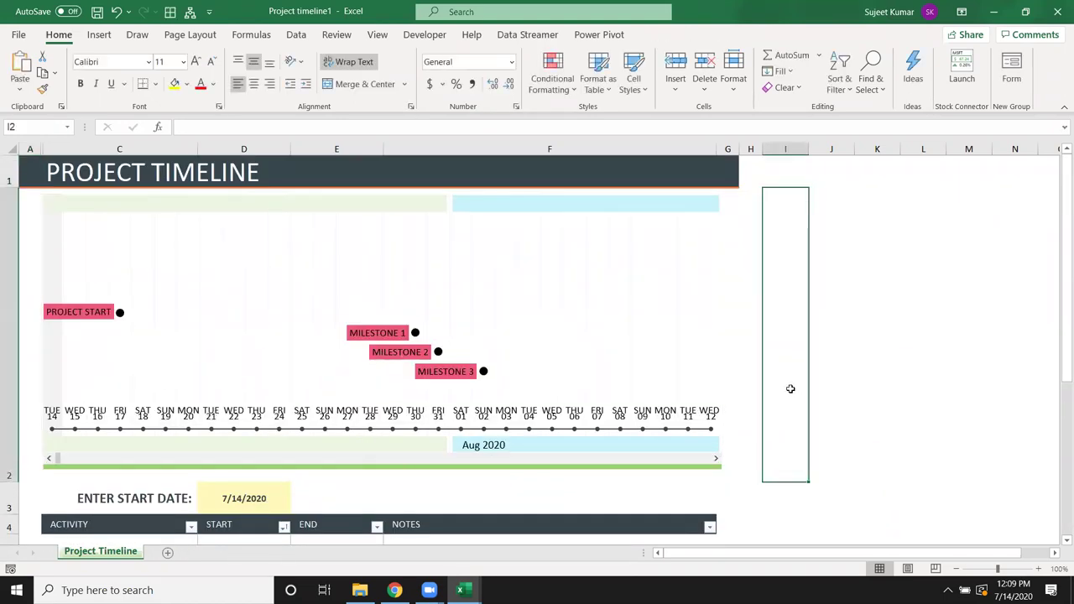
scroll(577, 416, "down", 2)
scroll(538, 412, "up", 1)
scroll(535, 412, "up", 2)
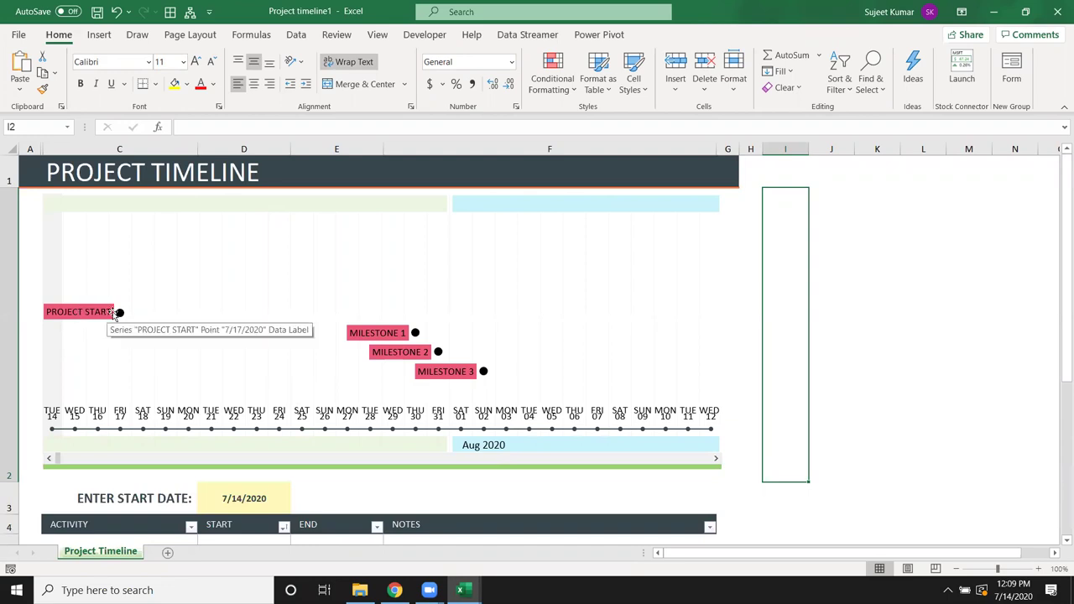
left_click(120, 312)
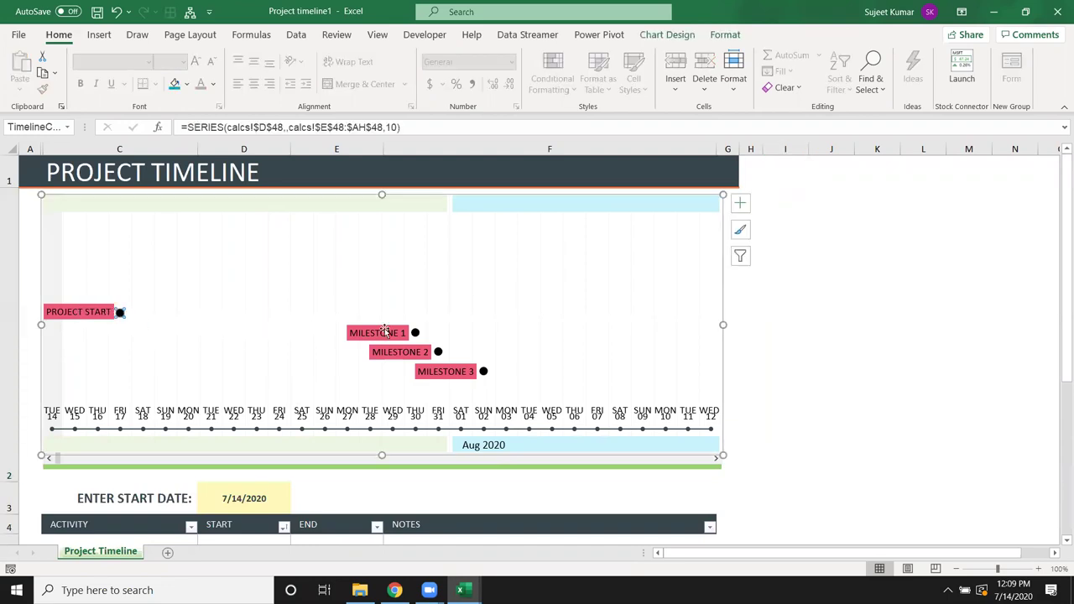
left_click(415, 333)
left_click(451, 373)
left_click(490, 376)
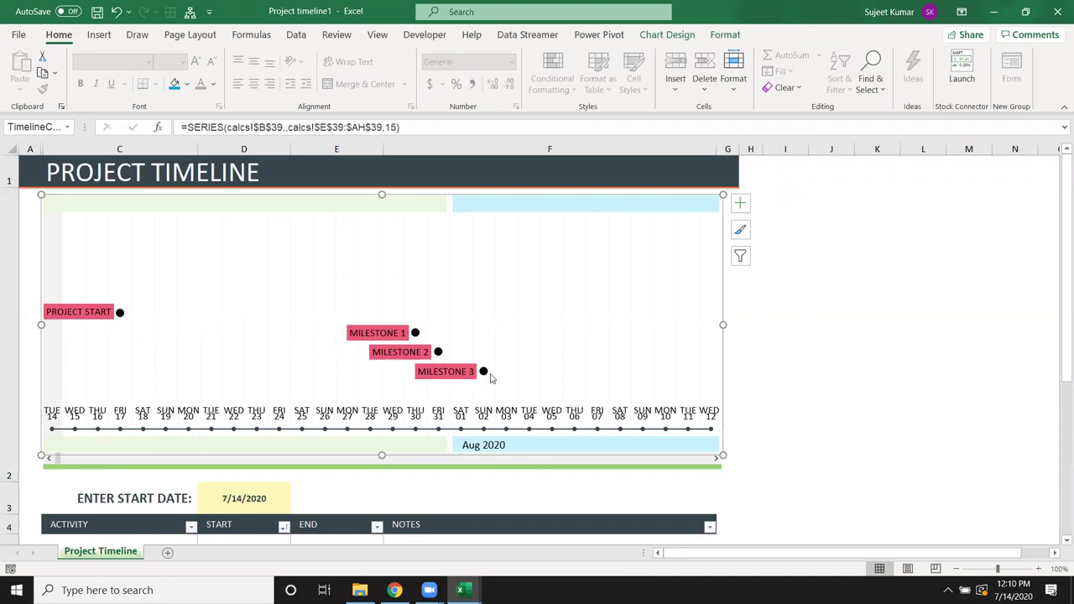
left_click(483, 374)
- Select the milestone activities with their start and end dates to review them, then clear the selection
scroll(430, 397, "down", 1)
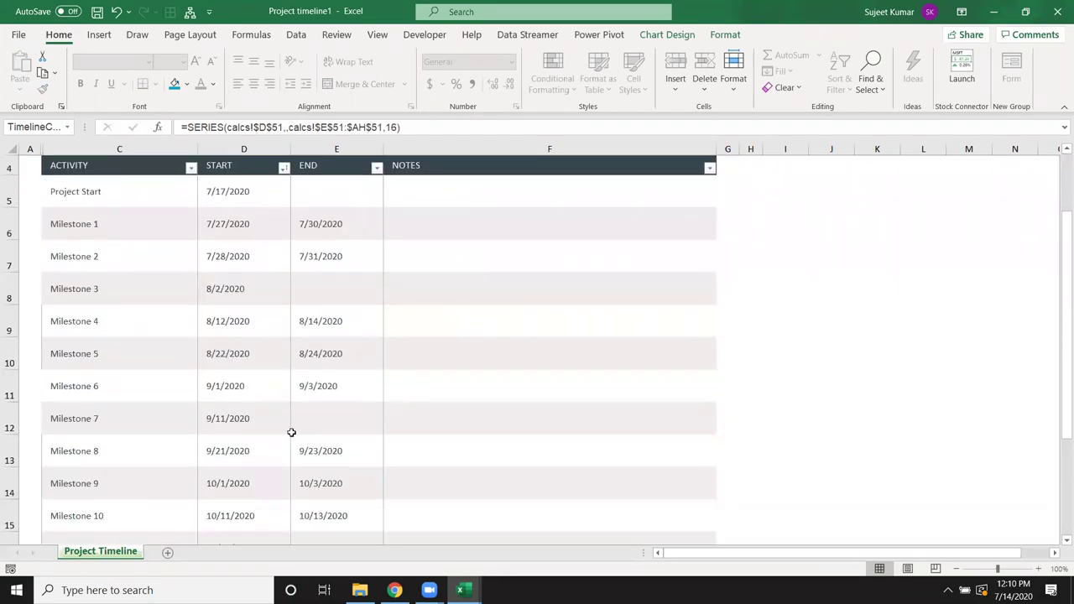
left_click_drag(113, 229, 319, 516)
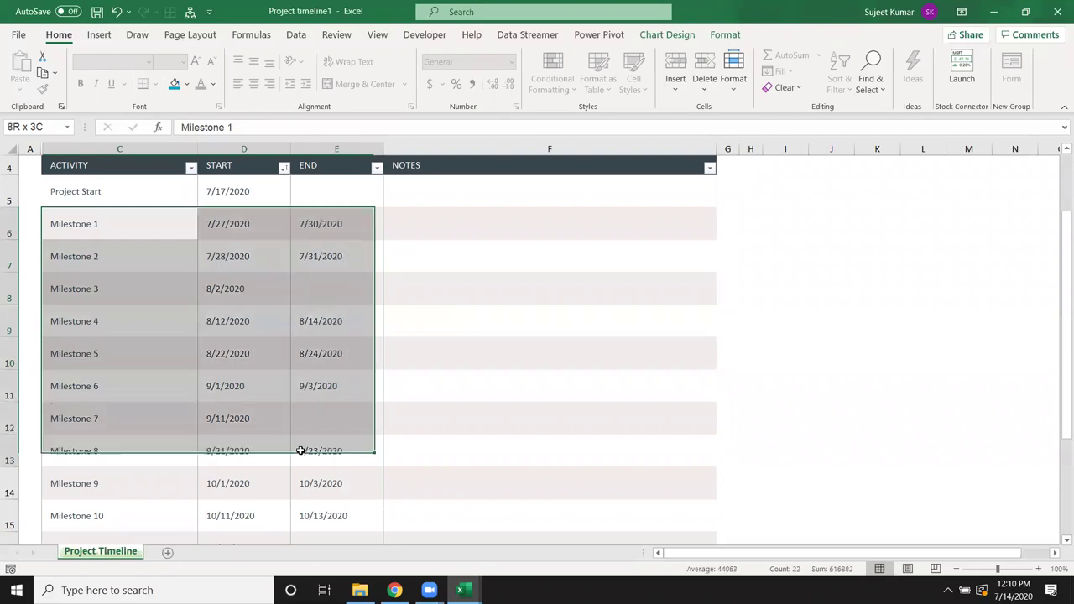
scroll(319, 512, "down", 3)
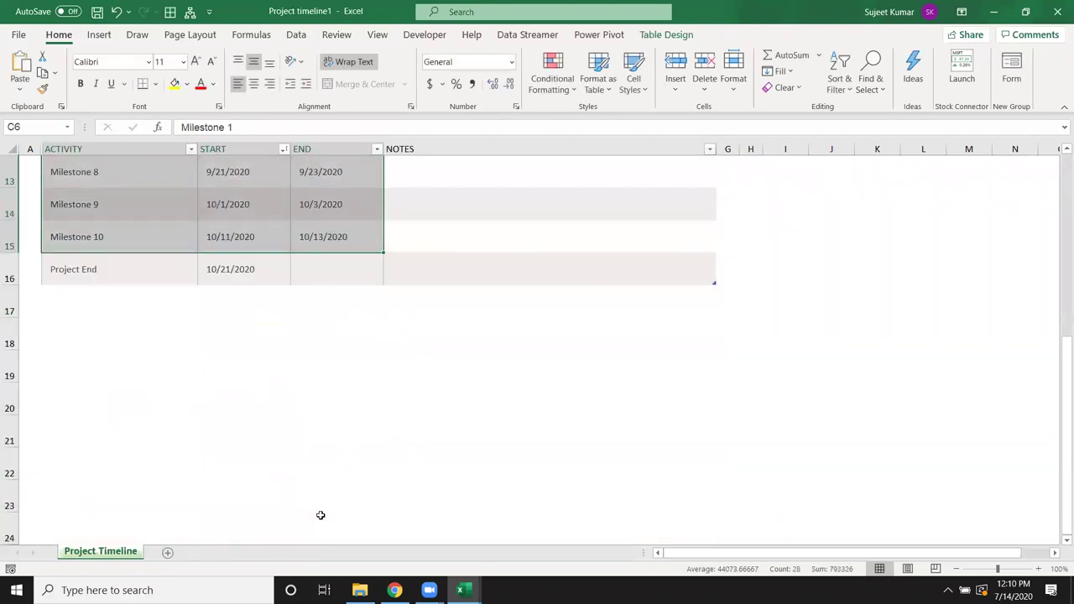
scroll(317, 503, "up", 2)
scroll(317, 495, "up", 2)
scroll(312, 491, "down", 3)
scroll(277, 479, "up", 3)
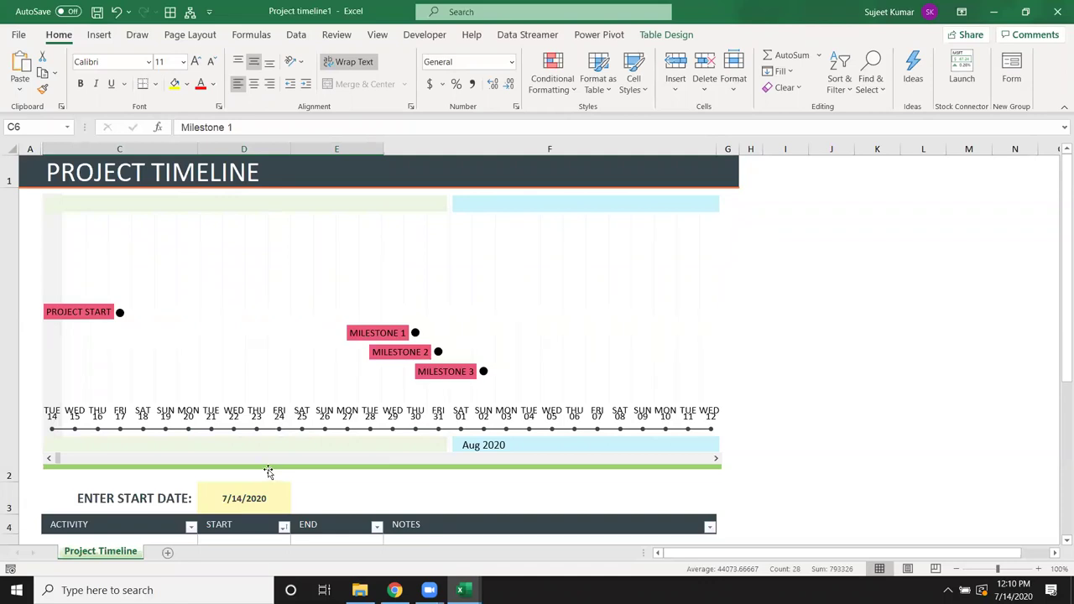
scroll(268, 472, "down", 3)
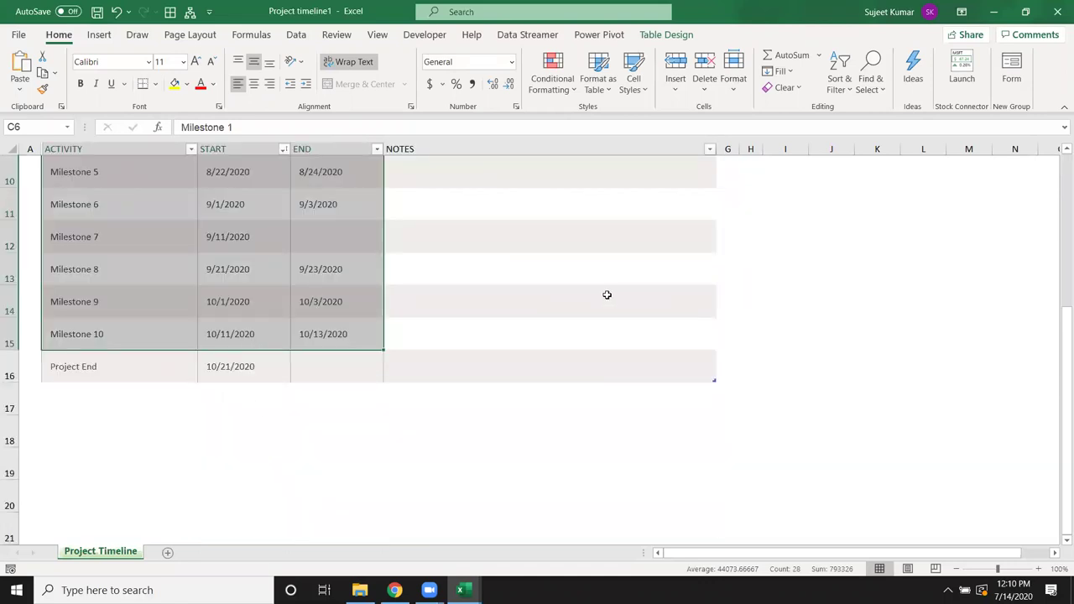
left_click(612, 301)
- Locate Milestone 3's empty END cell E8 and check how its start date is calculated
key("Up")
key("Up")
key("Up")
key("Up")
key("Up")
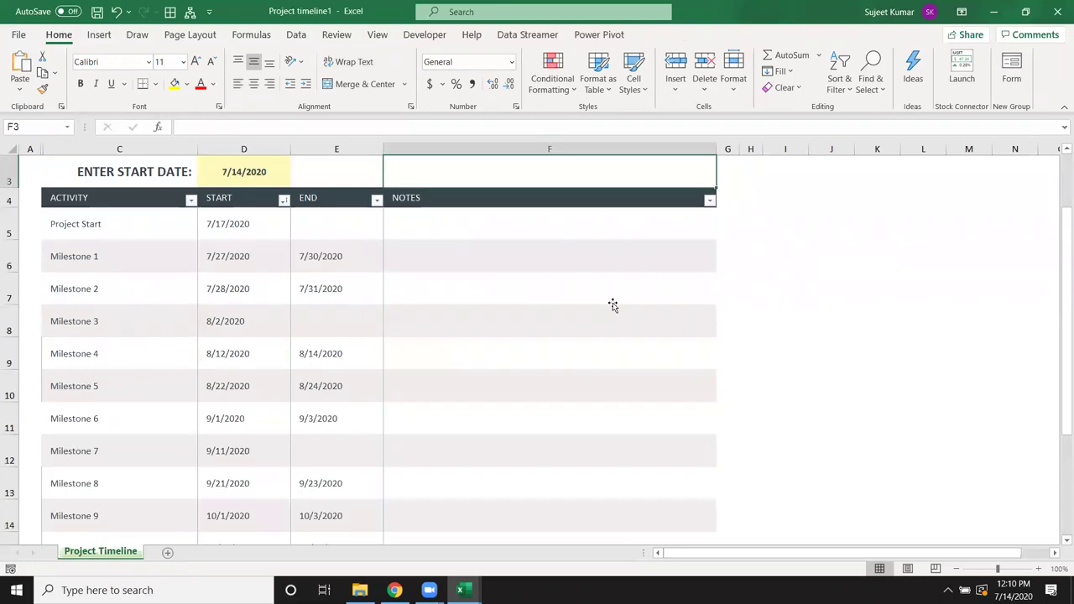
key("Up")
key("Up")
key("Down")
key("Down")
key("Down")
key("Down")
key("Down")
key("Down")
key("Up")
key("Up")
key("Left")
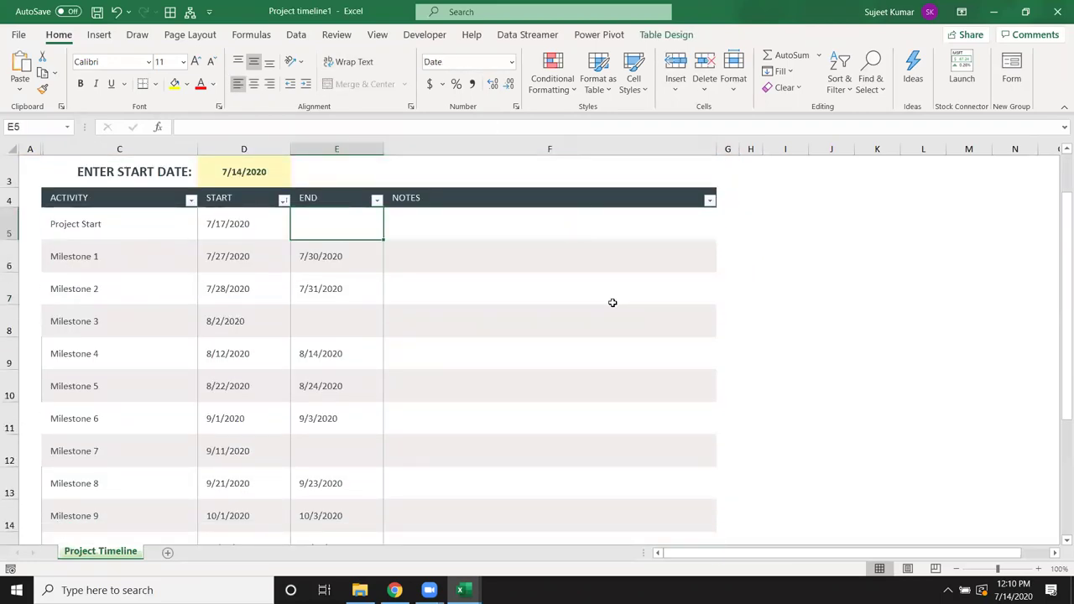
key("Down")
key("Down")
key("Down")
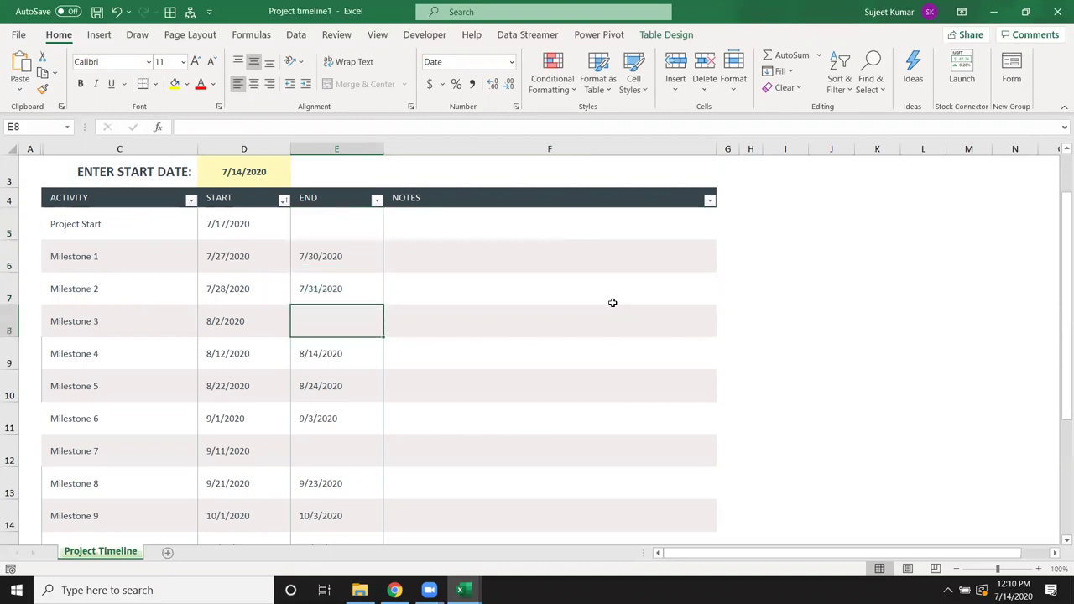
key("Left")
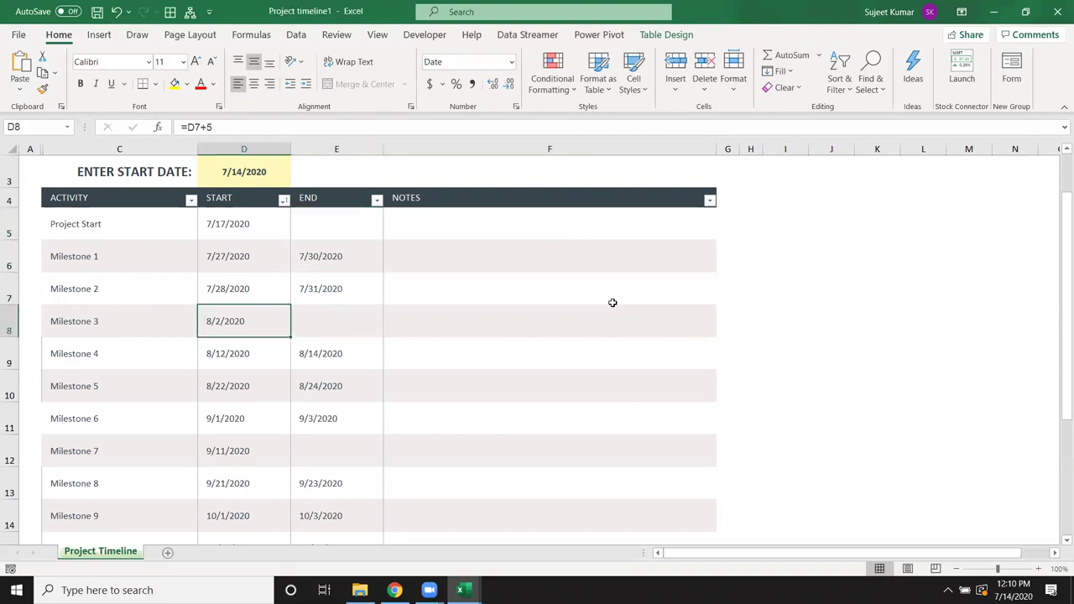
key("Right")
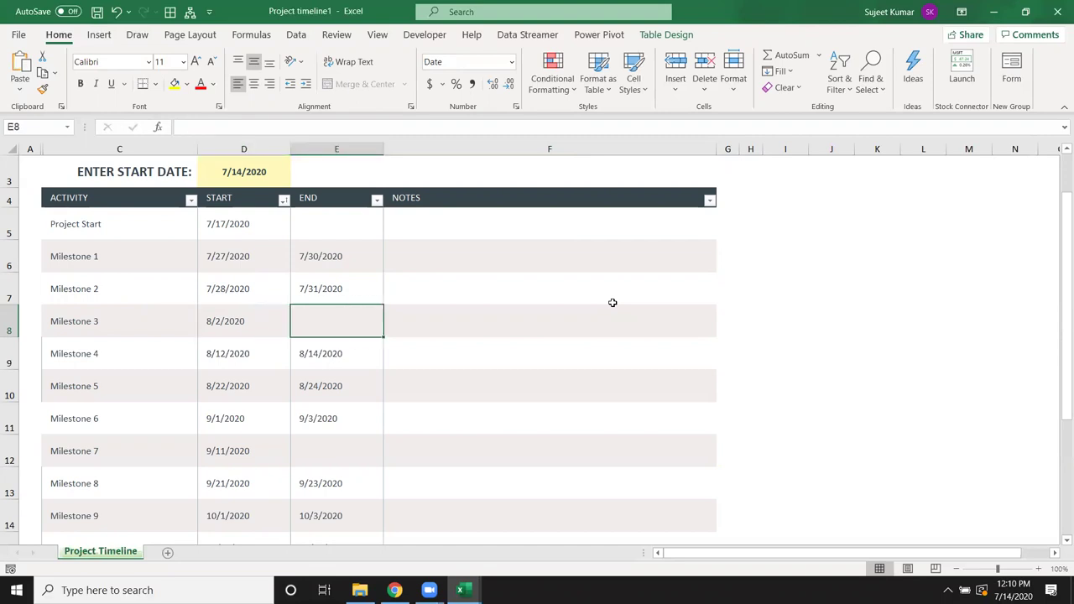
- Enter =D8+2 in E8 so Milestone 3 ends on 8/8/2020
type("=")
key("Left")
type("+")
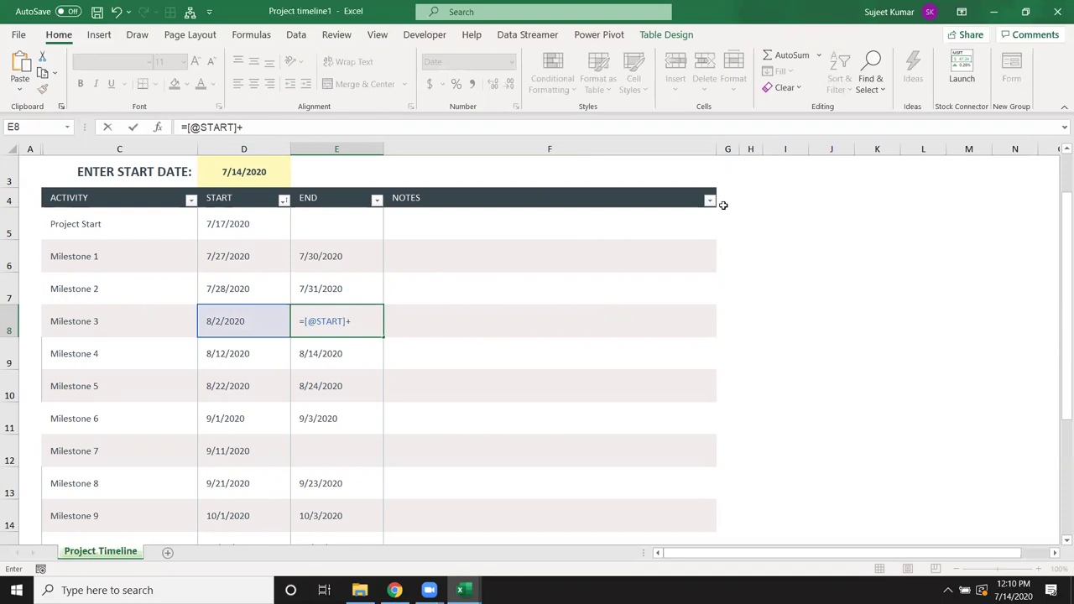
type("2")
key("Return")
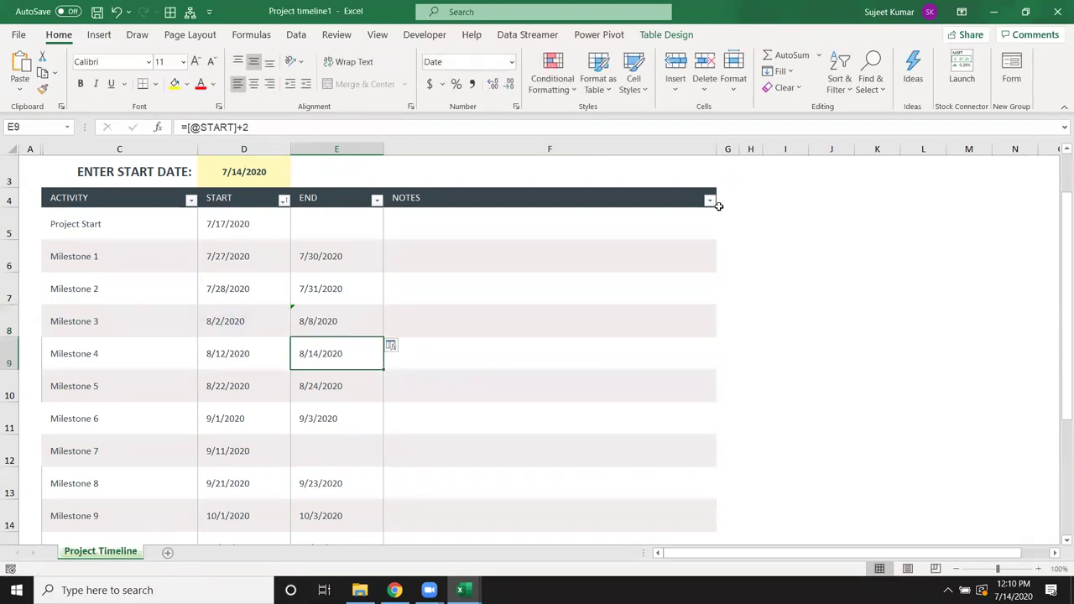
scroll(695, 218, "up", 1)
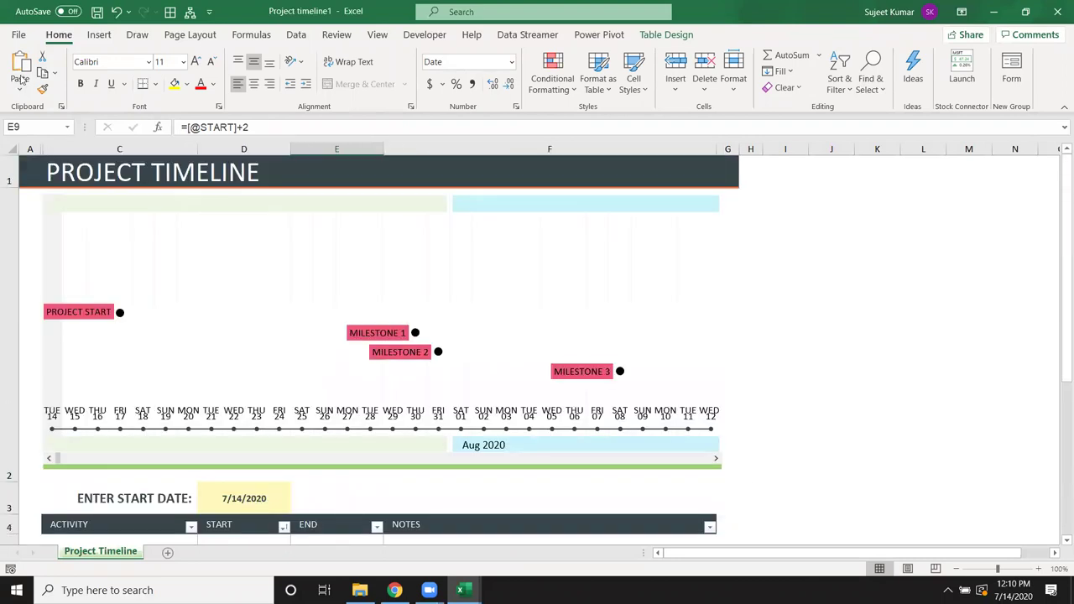
- Browse the File > New template gallery down and back up to the featured templates
left_click(30, 38)
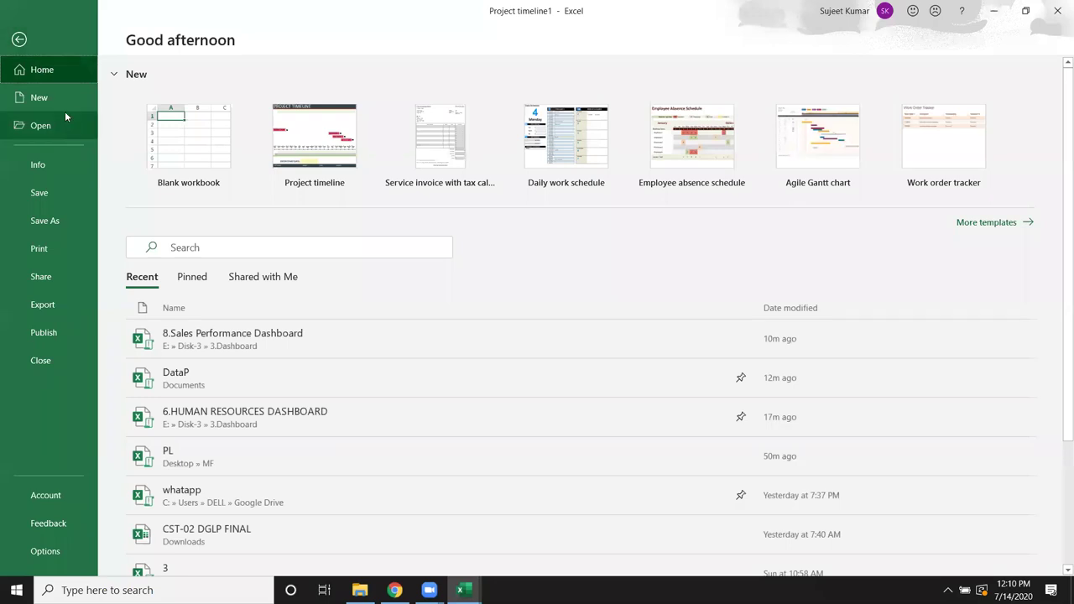
left_click(62, 107)
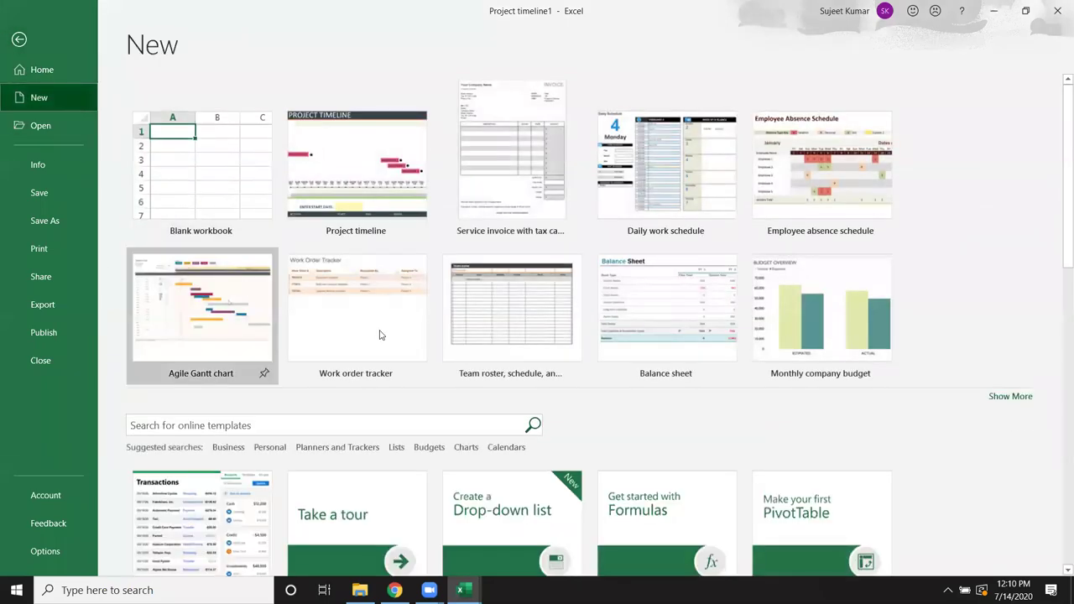
scroll(539, 430, "down", 2)
scroll(539, 431, "down", 5)
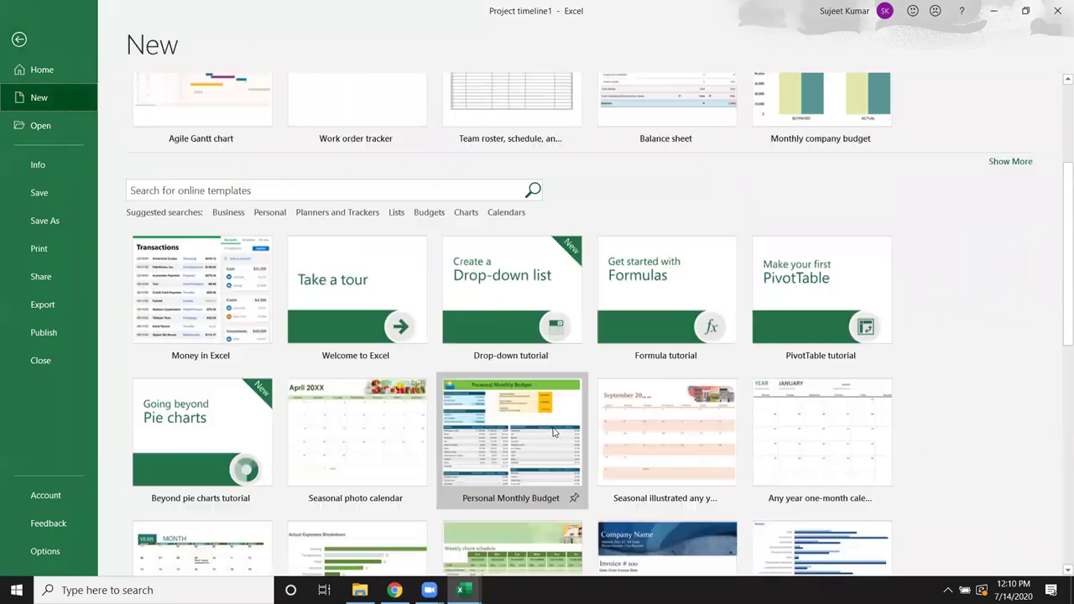
scroll(554, 428, "down", 2)
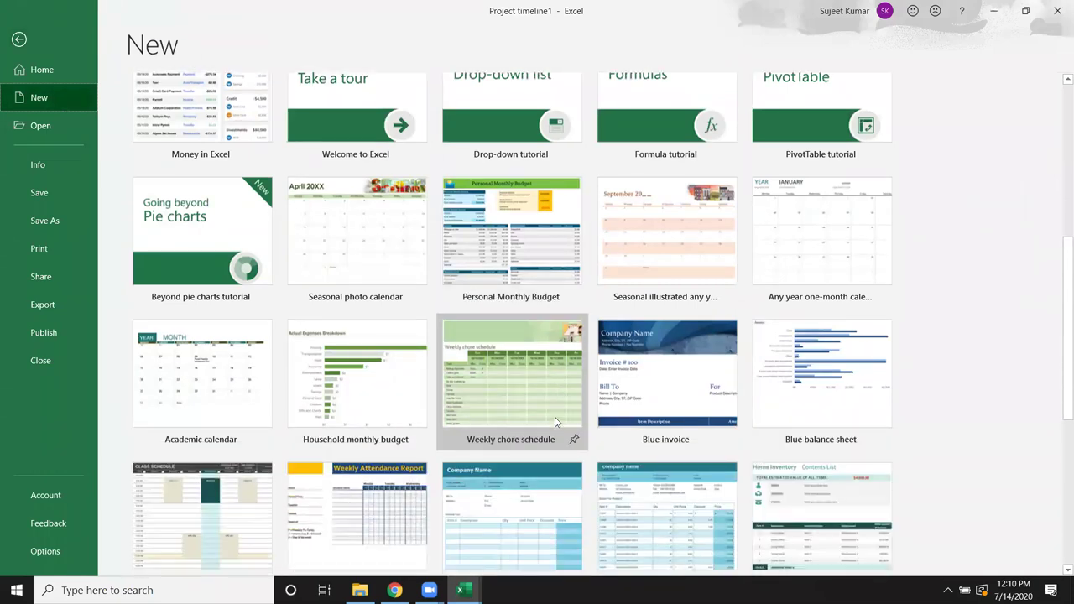
scroll(554, 420, "down", 2)
scroll(585, 427, "down", 2)
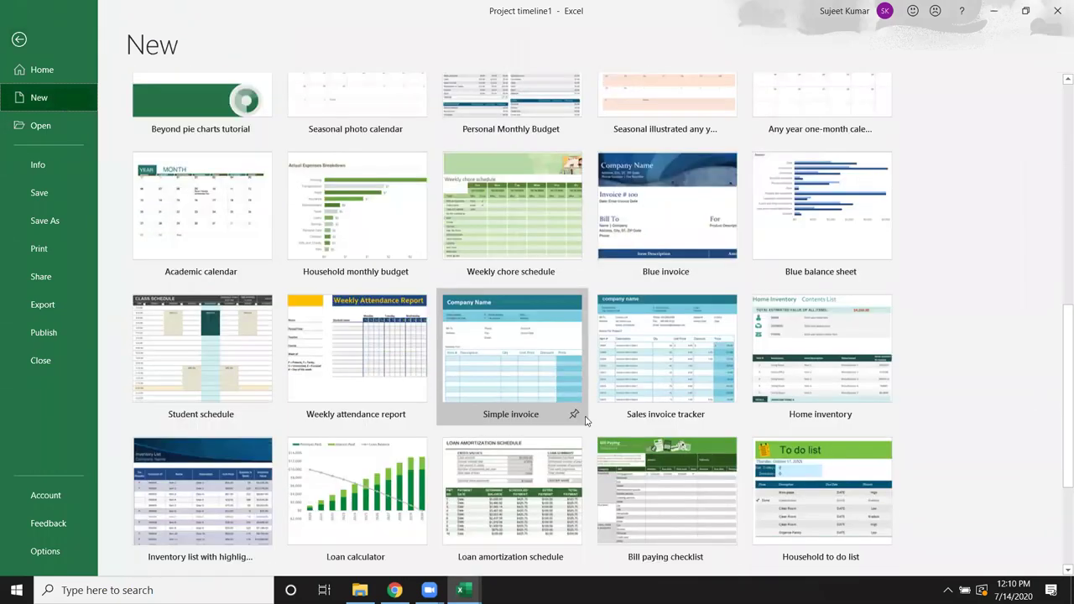
scroll(585, 426, "down", 3)
scroll(585, 428, "down", 1)
scroll(585, 428, "up", 1)
scroll(585, 428, "up", 5)
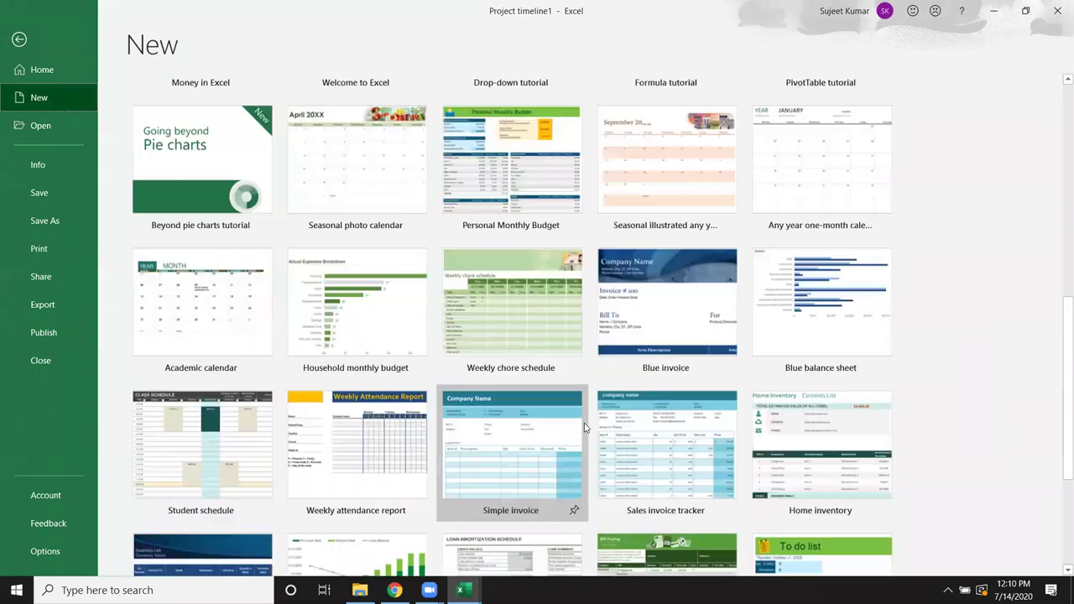
scroll(585, 428, "up", 5)
scroll(586, 428, "up", 5)
scroll(585, 428, "up", 1)
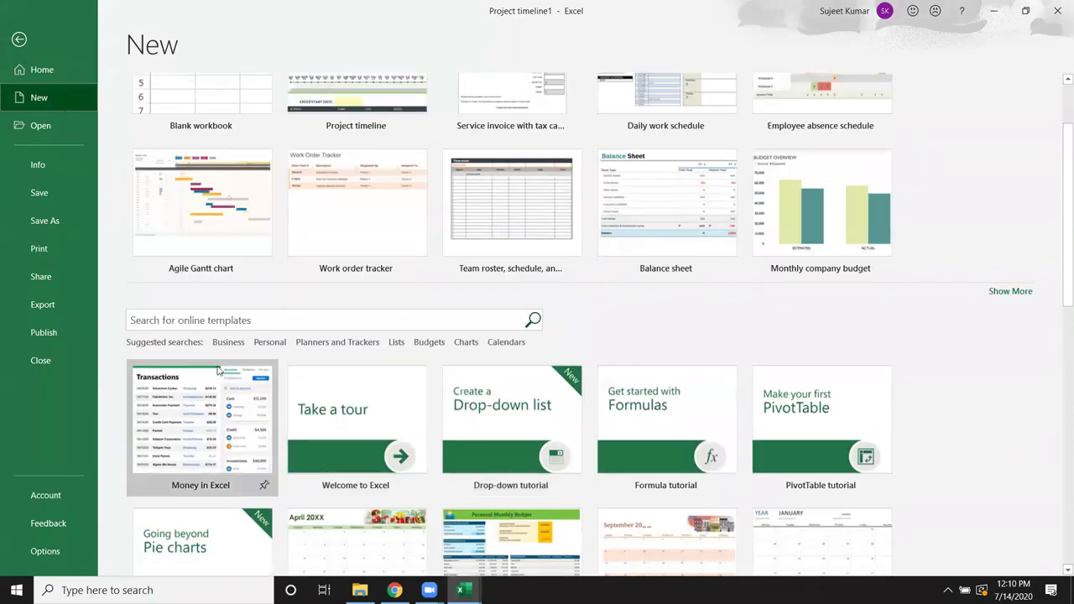
- Look through the Business template search results, then return to the featured gallery
left_click(228, 340)
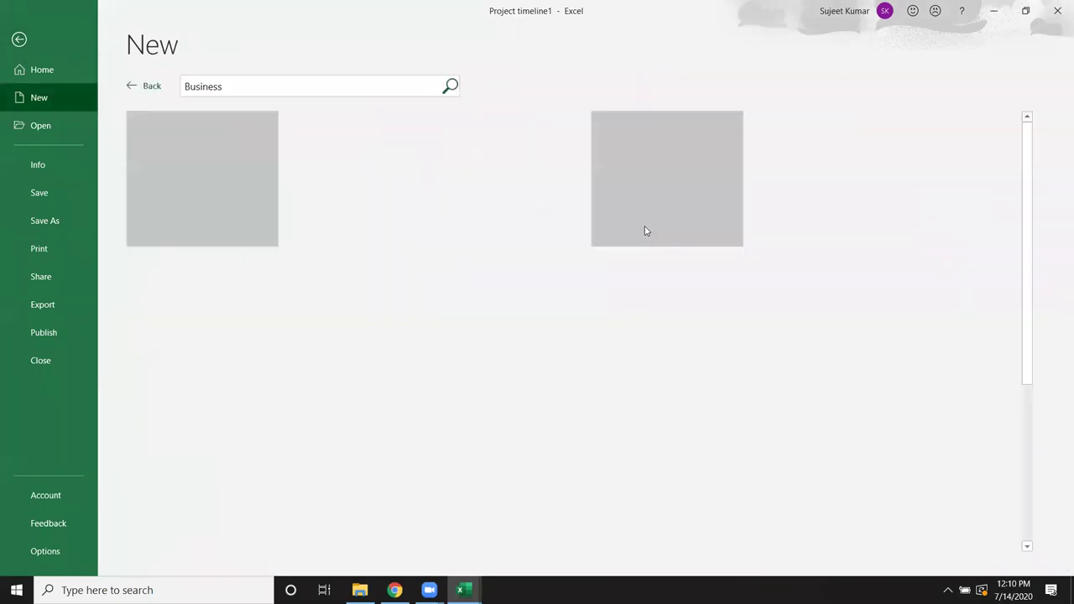
scroll(720, 361, "down", 2)
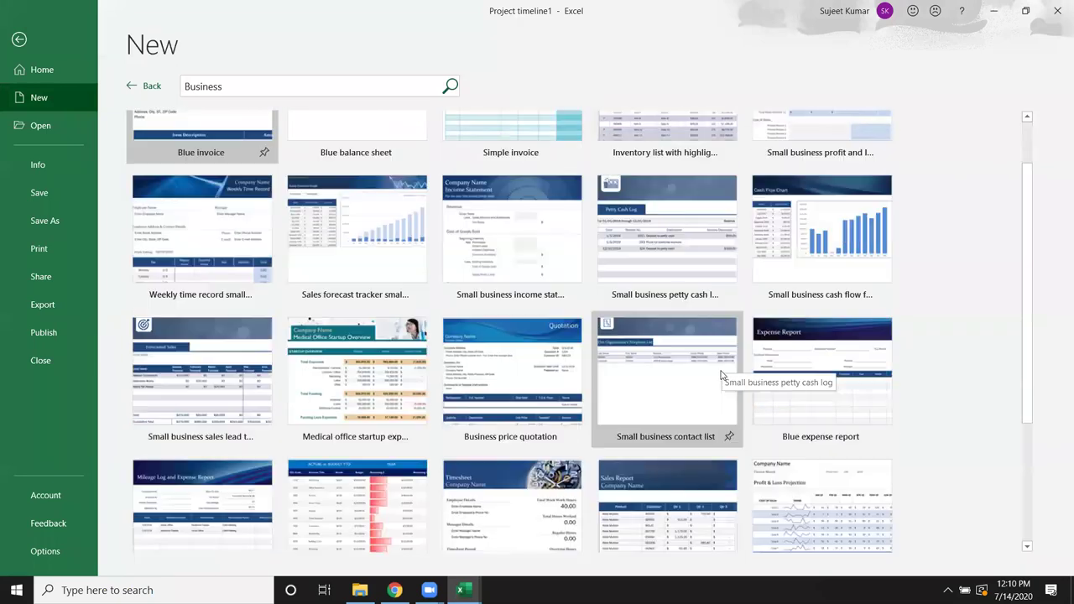
scroll(717, 364, "down", 2)
scroll(715, 359, "down", 3)
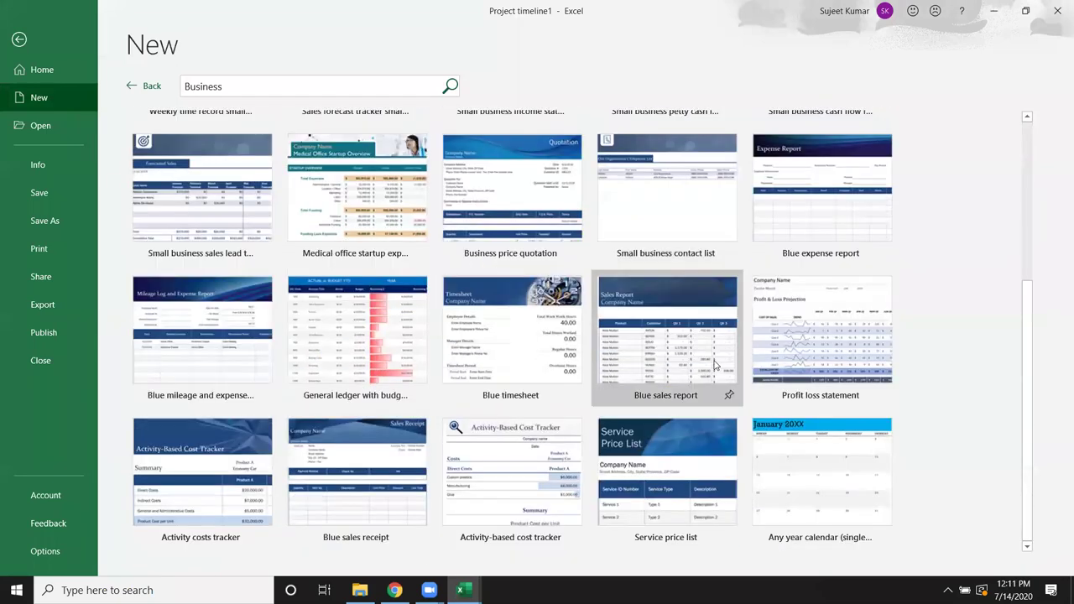
scroll(715, 360, "up", 3)
scroll(705, 336, "up", 4)
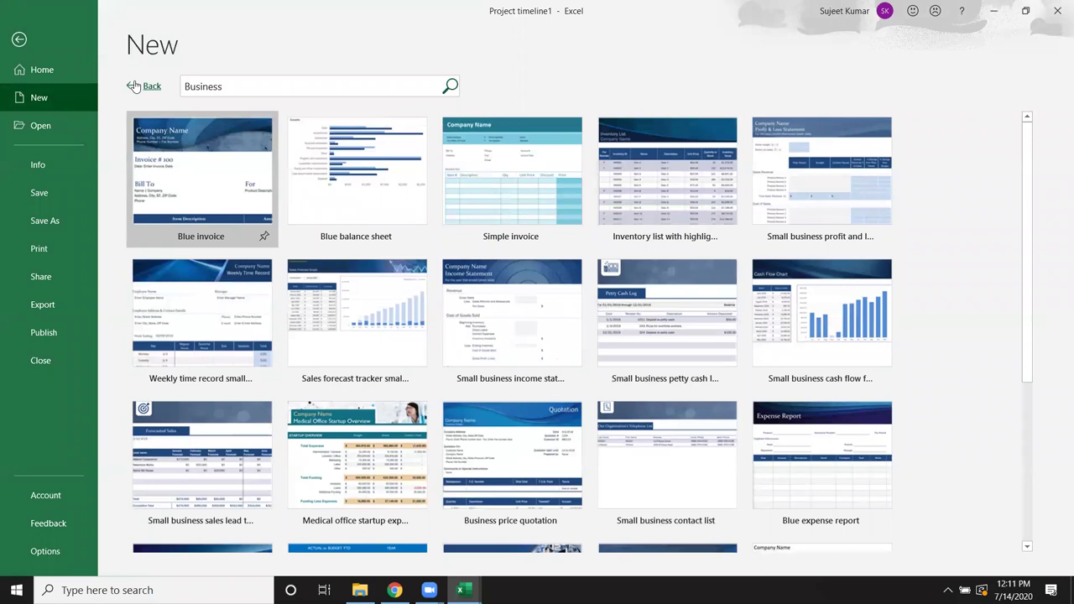
left_click(139, 86)
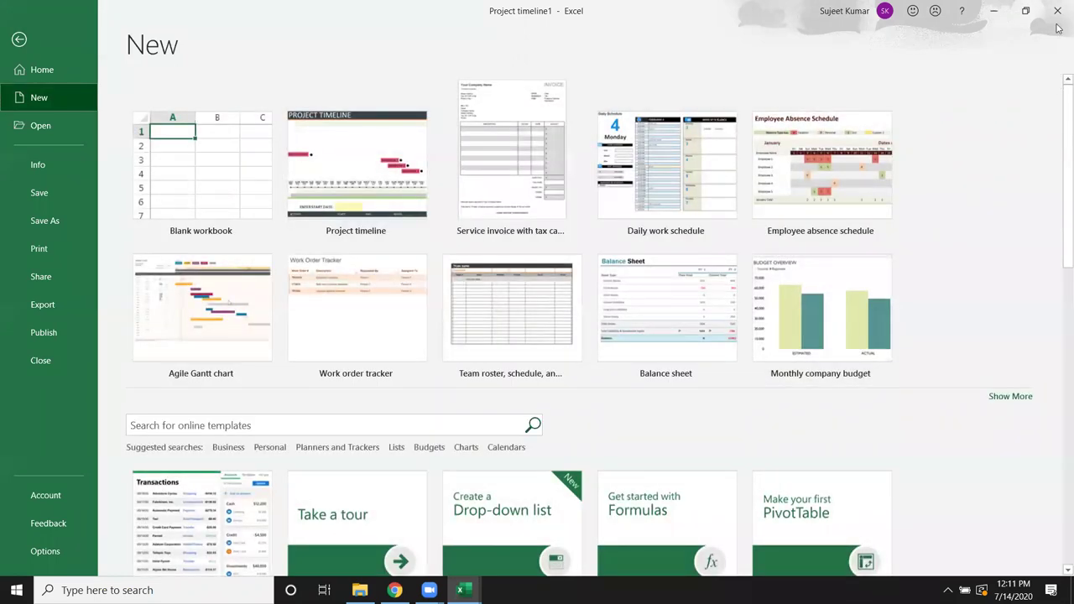
- Minimize Project timeline1, close the Service invoice workbook without saving, and show the desktop
left_click(993, 11)
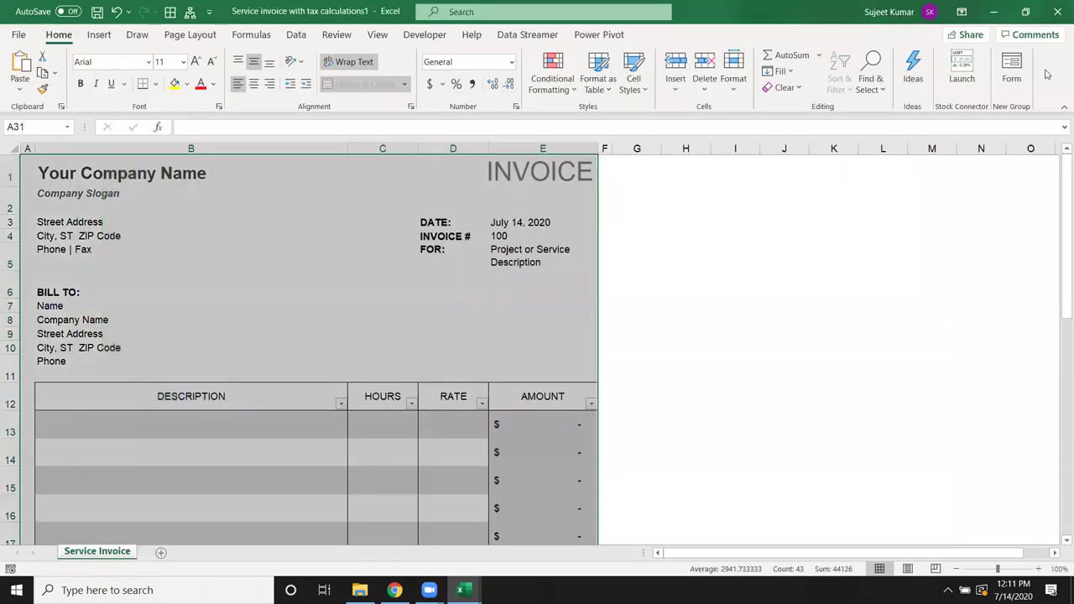
left_click(1057, 12)
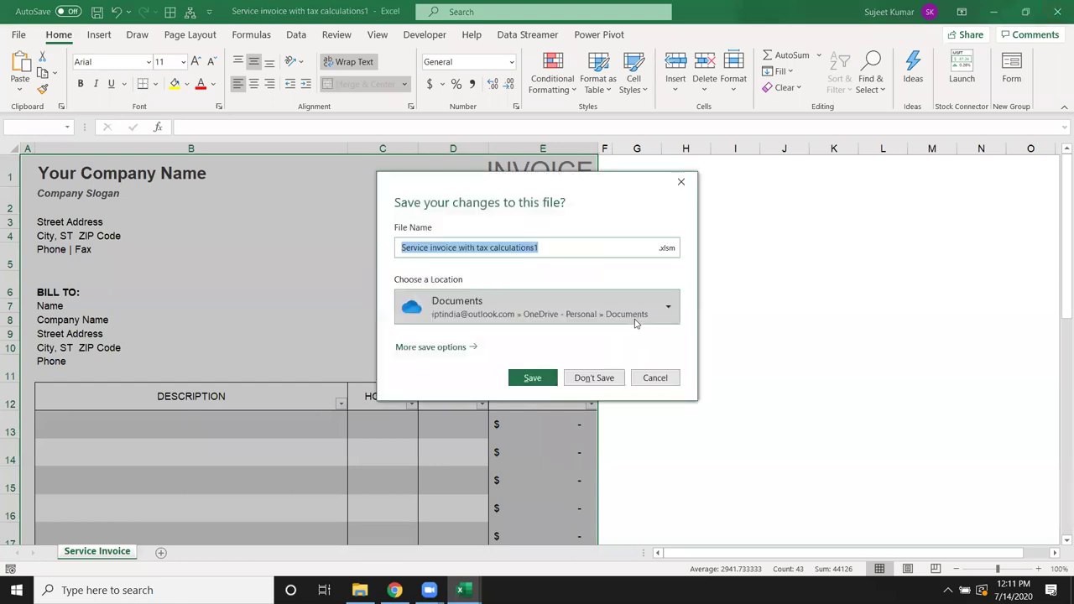
left_click(603, 378)
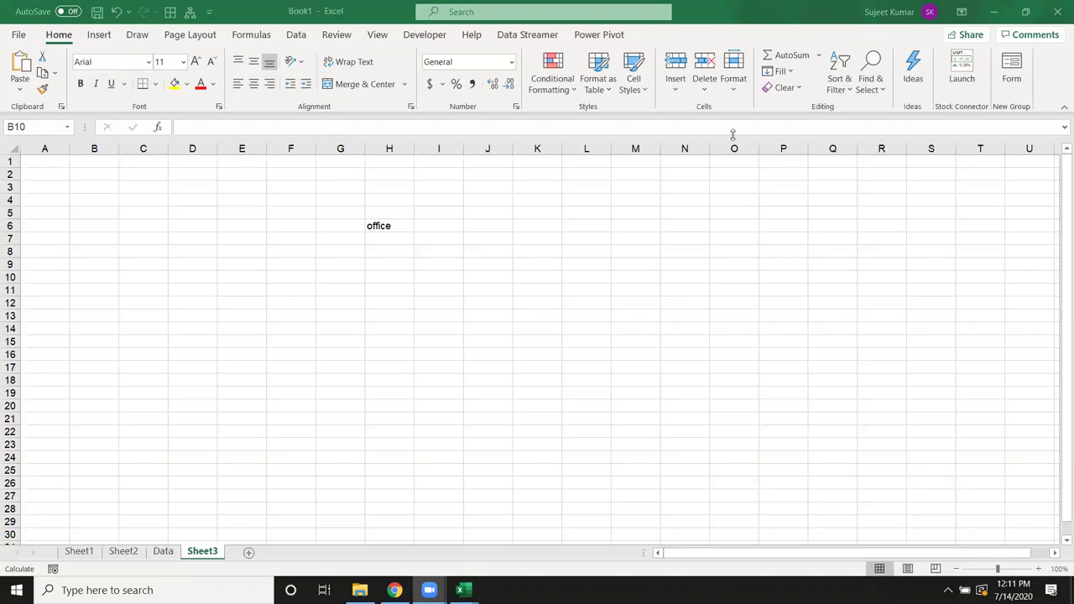
key("super+d")
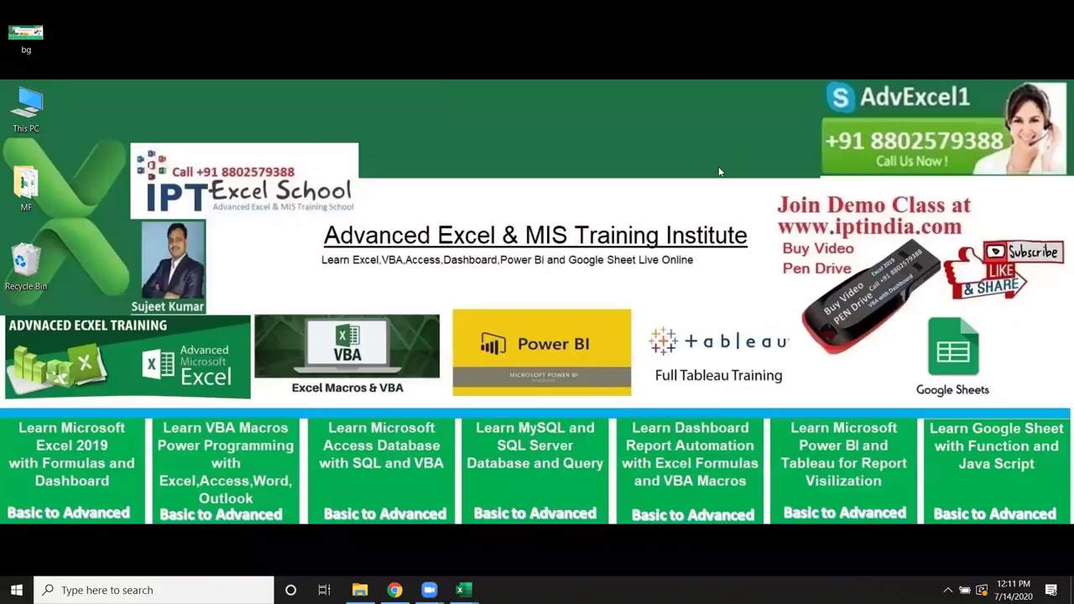